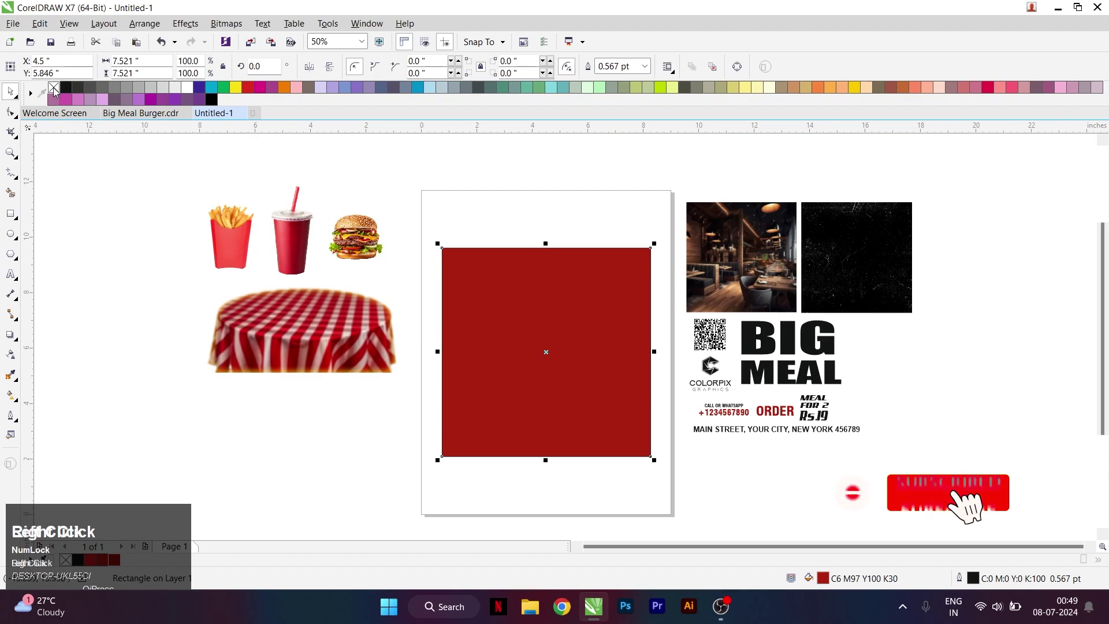
Step: Place the restaurant photo inside the red square as a PowerClip and open its contents for editing
click(734, 265)
key(4)
key(3)
click(575, 308)
key(4)
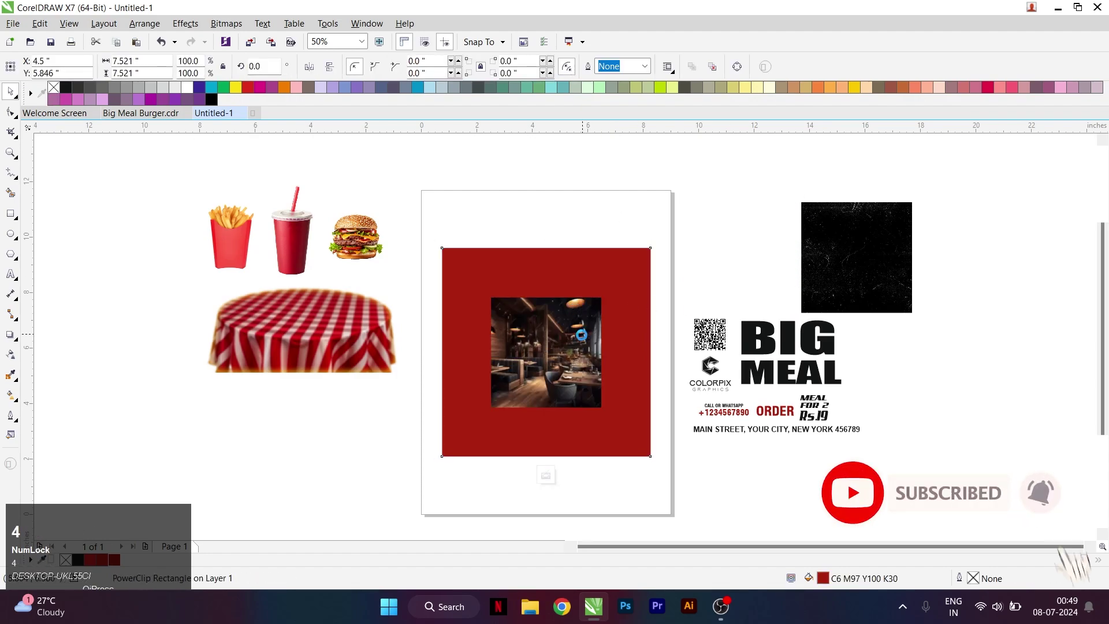
Step: Enlarge the restaurant photo to fill the red square, apply uniform transparency to it and finish editing the PowerClip
drag(605, 411, 653, 456)
scroll(654, 456, up, 4)
click(11, 353)
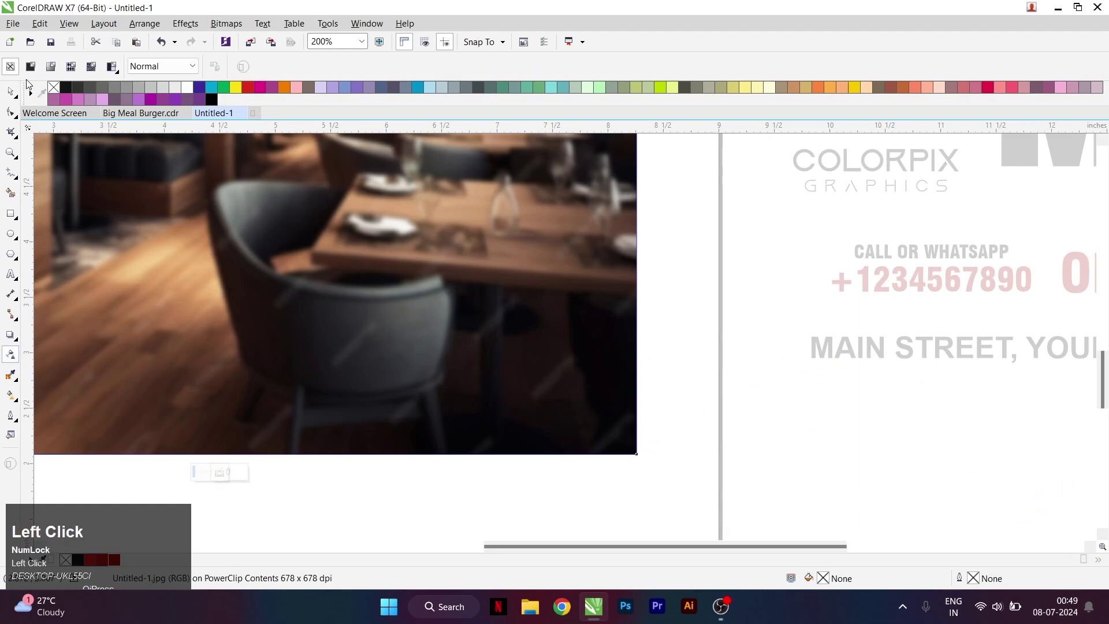
click(30, 67)
key(5)
scroll(670, 340, down, 2)
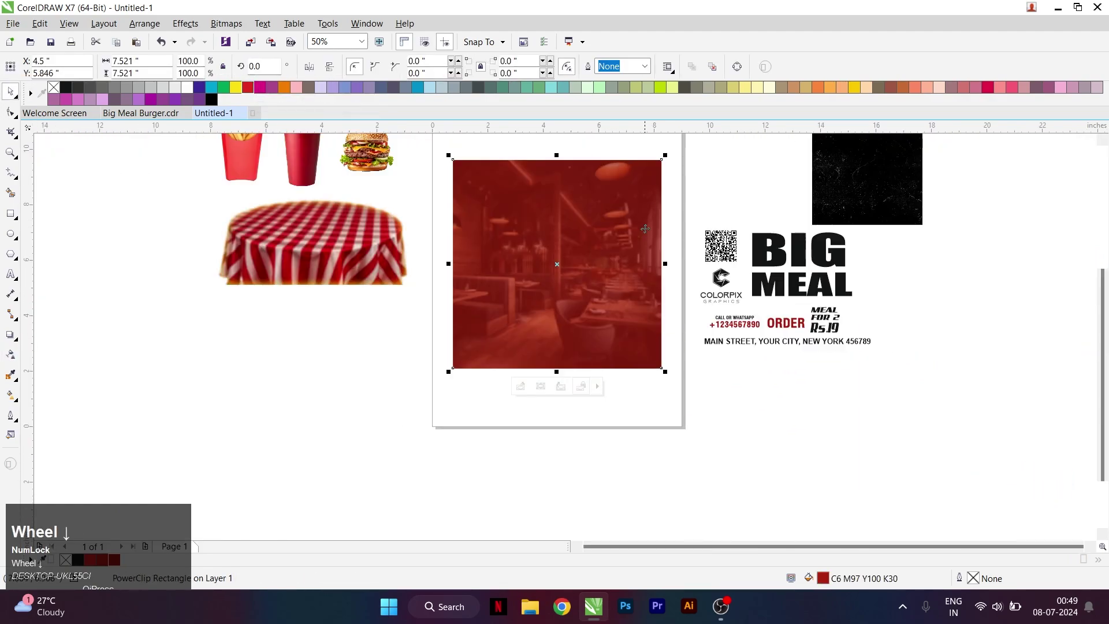
scroll(654, 200, up, 2)
scroll(560, 279, down, 2)
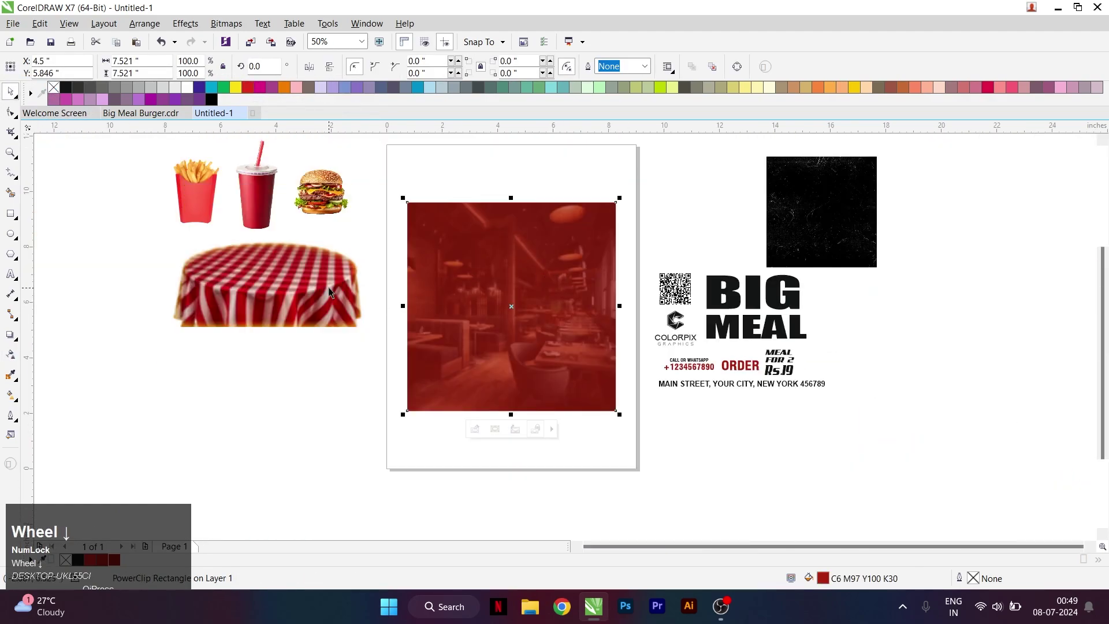
Step: Align the tablecloth with the bottom centre of the red square and send the square to the back
click(266, 286)
shift+click(514, 321)
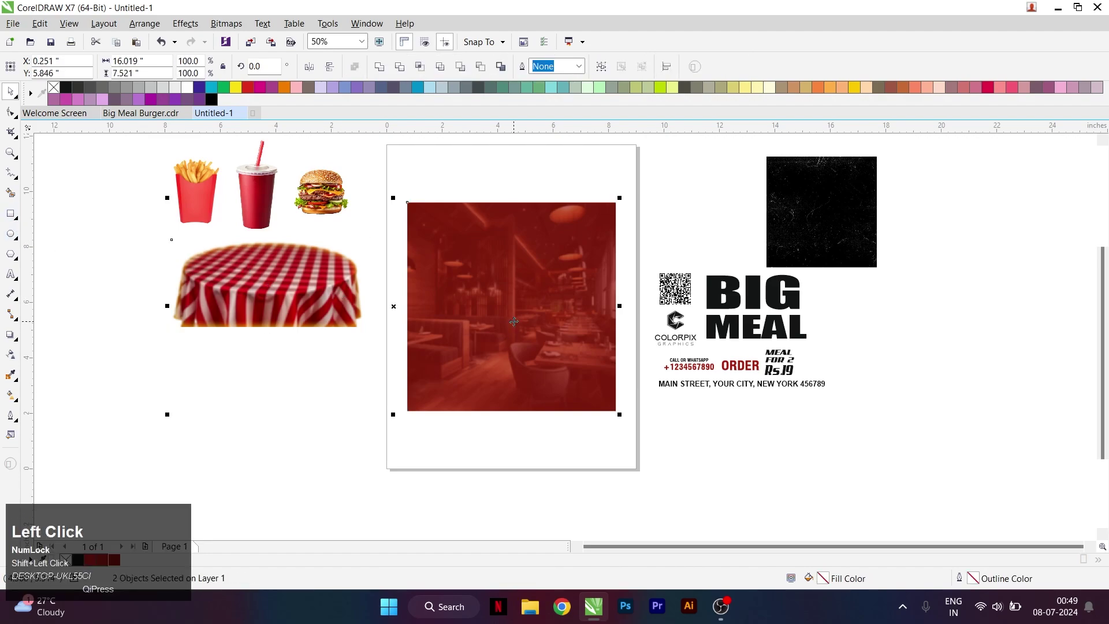
key(c)
click(568, 344)
alt+click(569, 344)
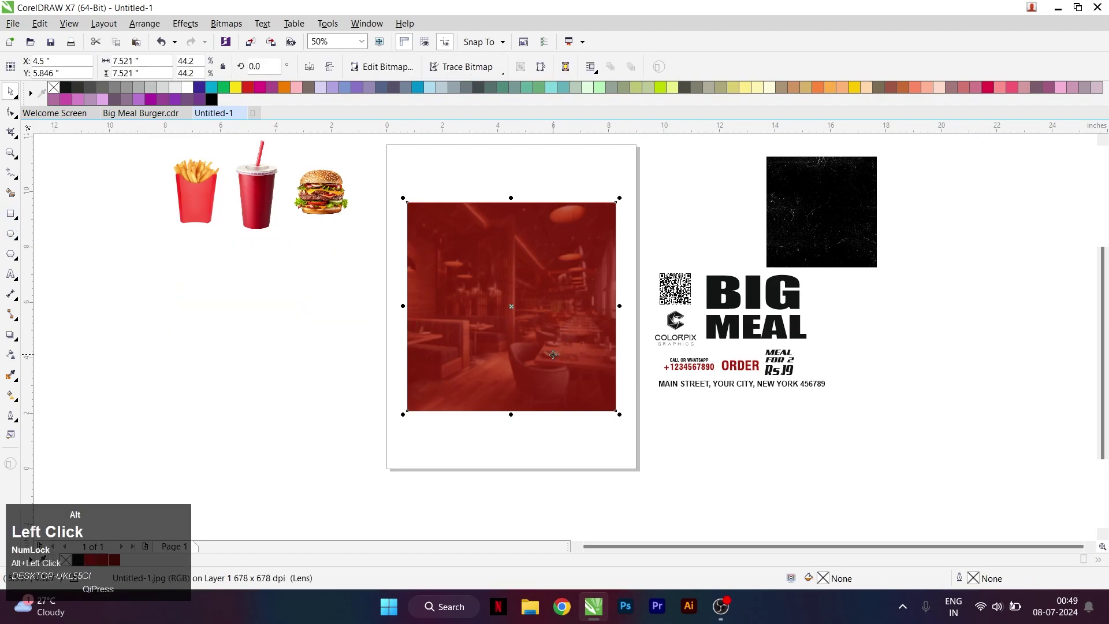
click(650, 275)
click(588, 253)
key(shift+Page_Down)
Step: Centre the tablecloth horizontally on the red background square once more and deselect both objects
click(562, 347)
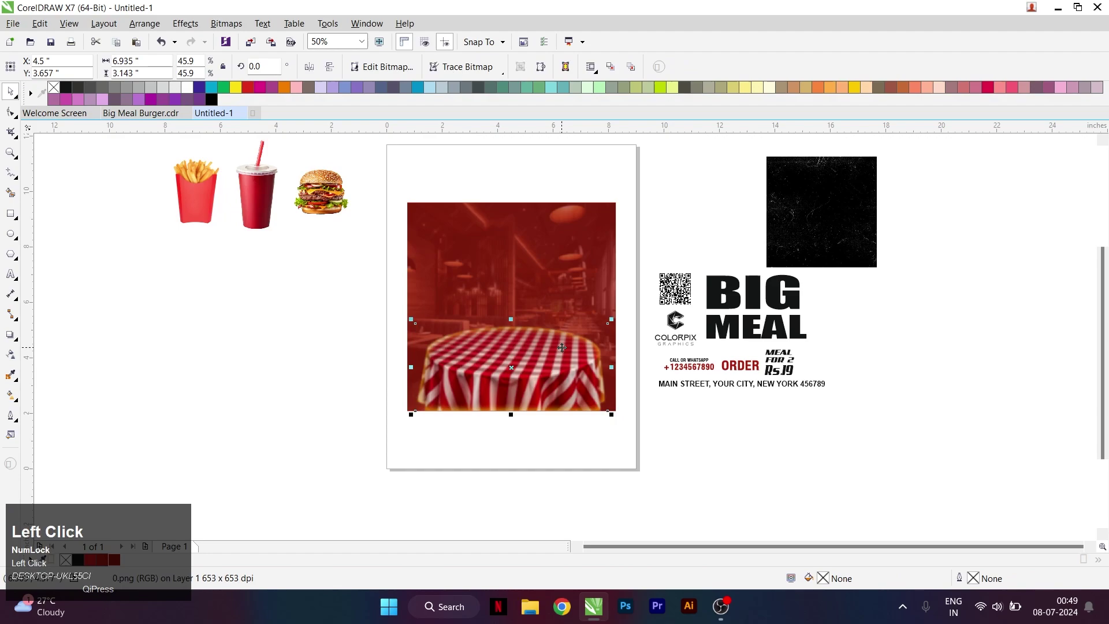
shift+click(607, 290)
key(c)
click(660, 281)
Step: Draw a rectangle about 7.52 by 3.84 inches over the background's lower half, filled black without an outline
scroll(511, 359, up, 1)
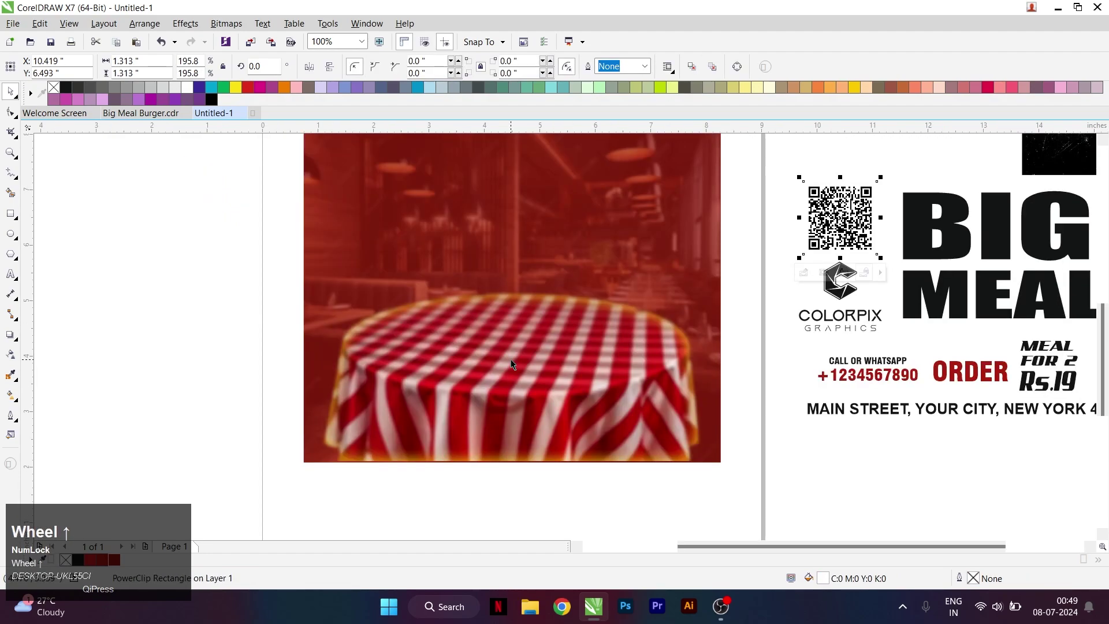
click(348, 372)
click(11, 213)
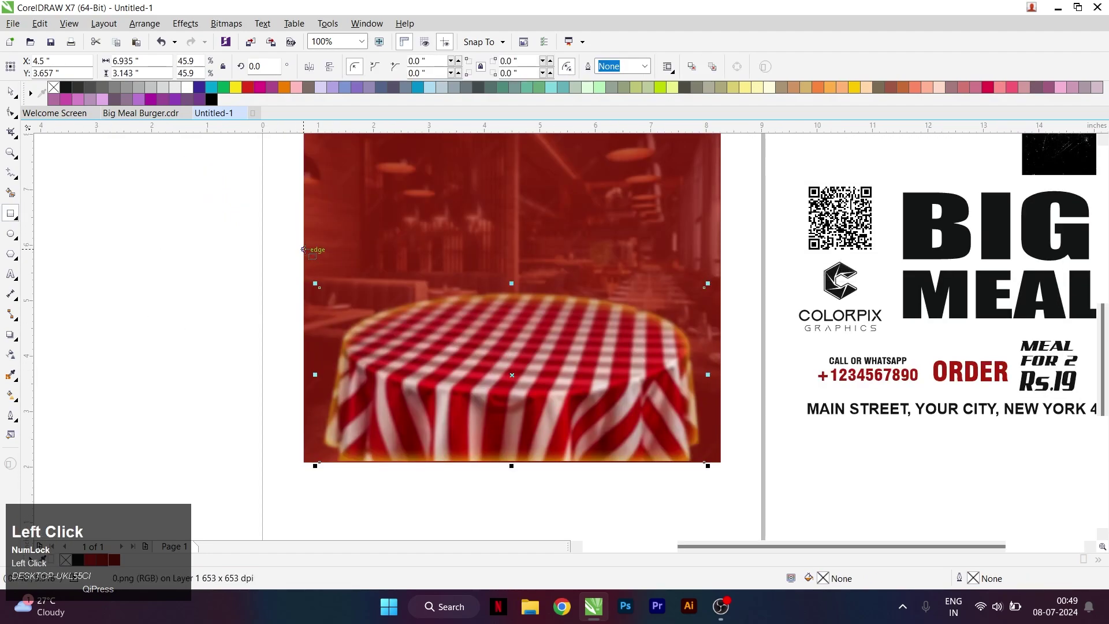
drag(303, 250, 721, 462)
key(ctrl+space)
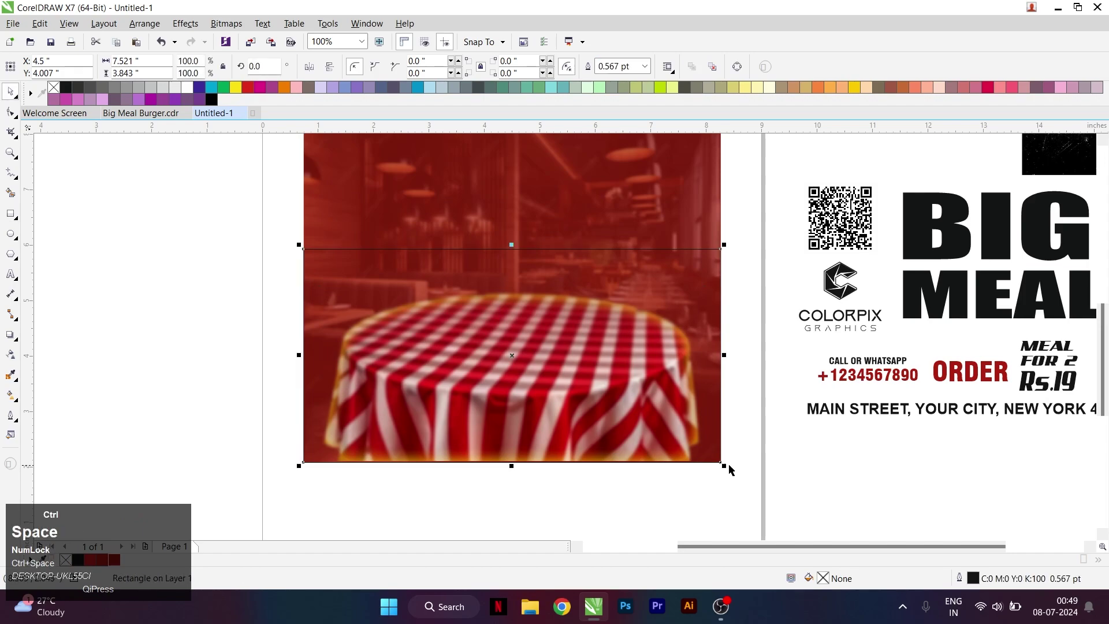
click(65, 87)
Step: Bring the tablecloth to the front, above the black rectangle
click(319, 181)
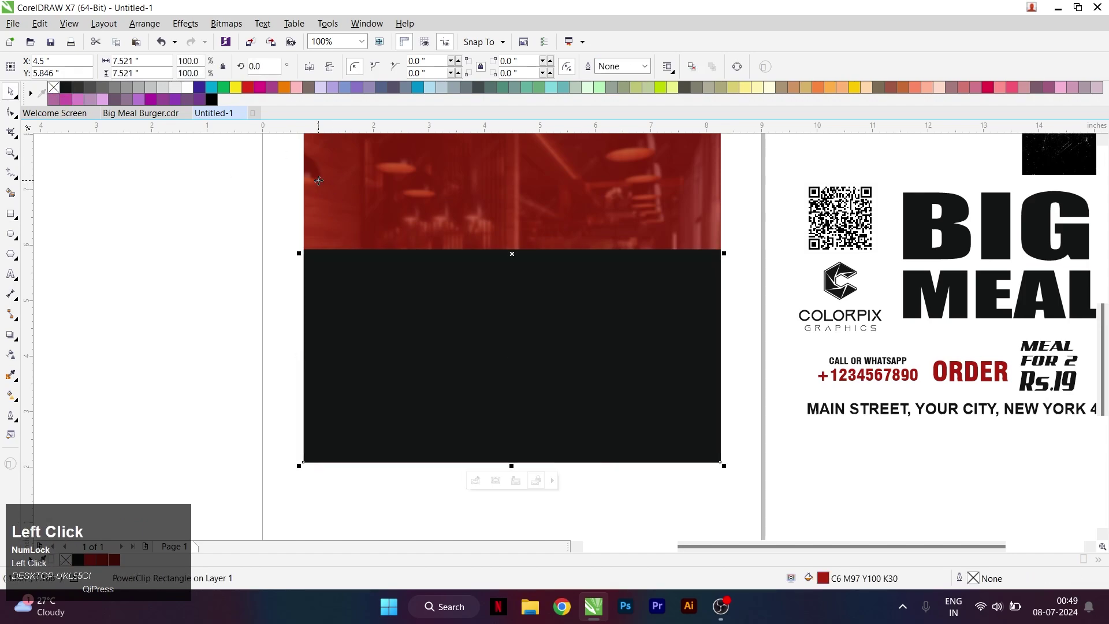
click(510, 299)
key(shift+Page_Up)
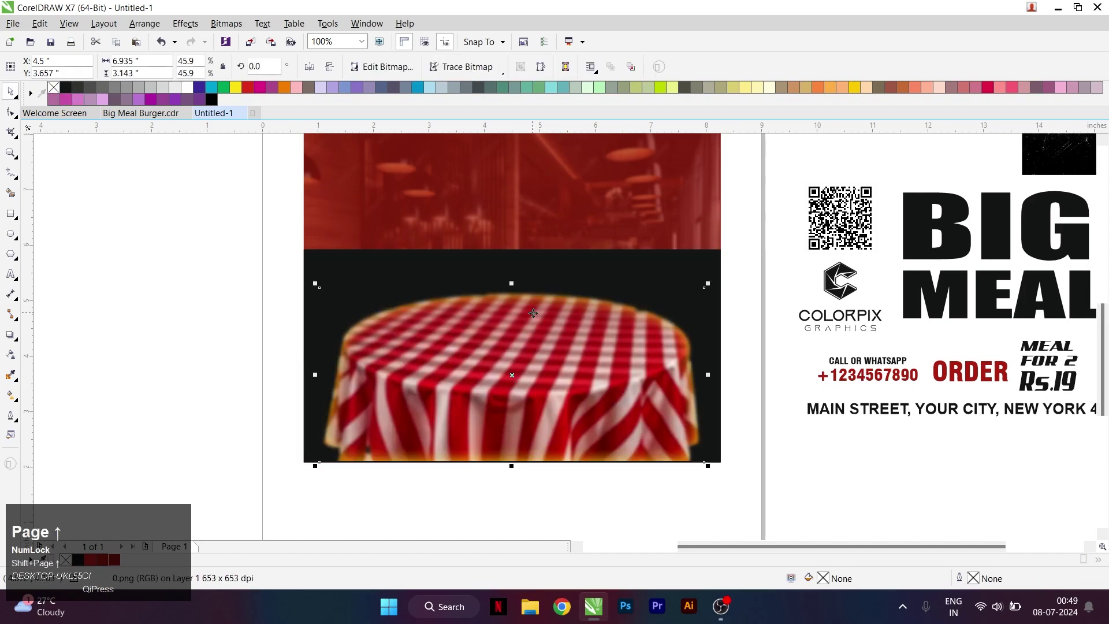
Step: Extend the black rectangle upward to about 4.42 inches high and fade it out toward its upper edge with linear transparency
drag(512, 243, 511, 212)
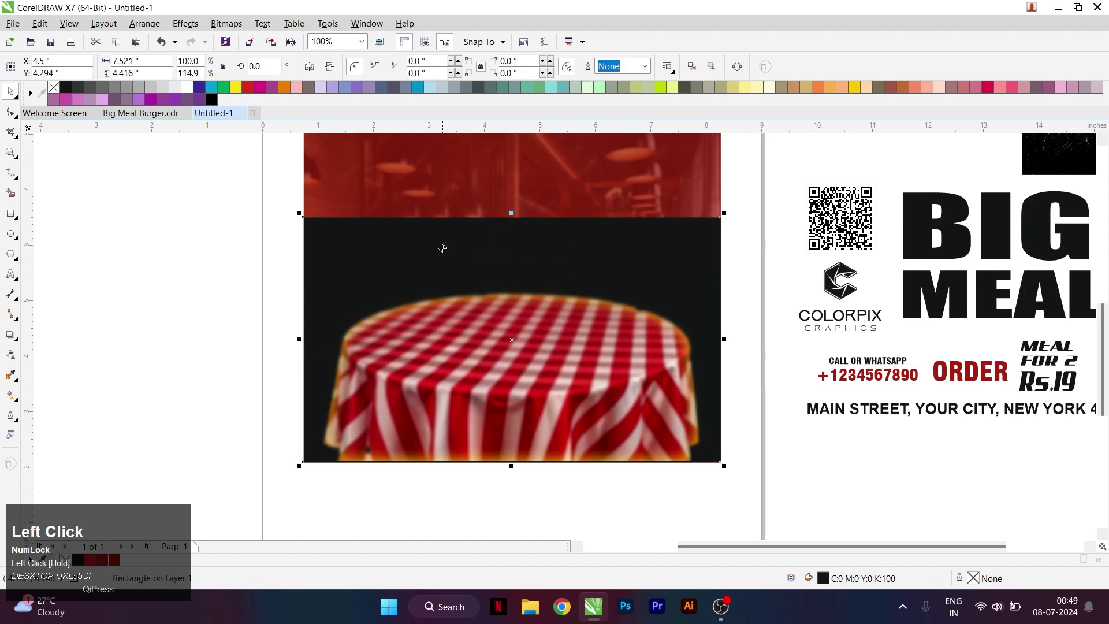
click(11, 350)
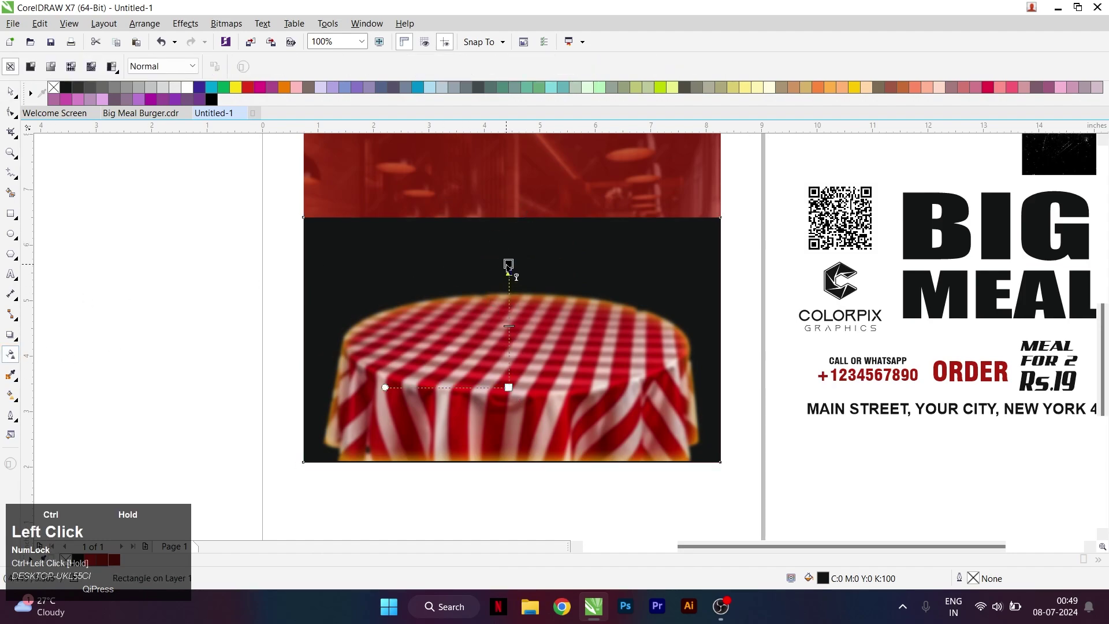
drag(509, 264, 508, 254)
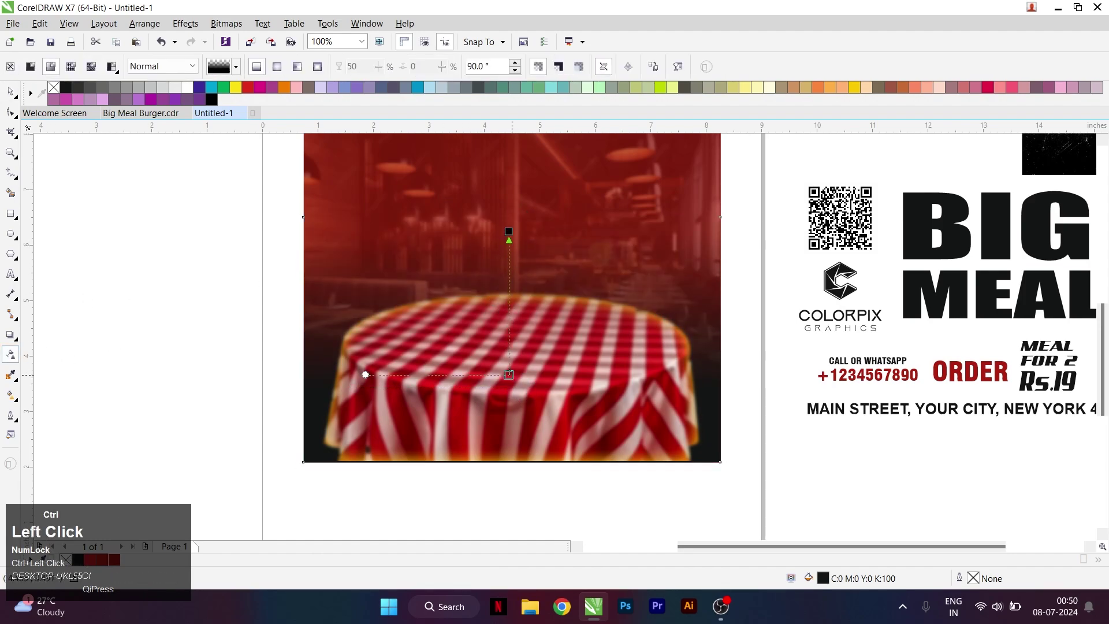
key(ctrl+space)
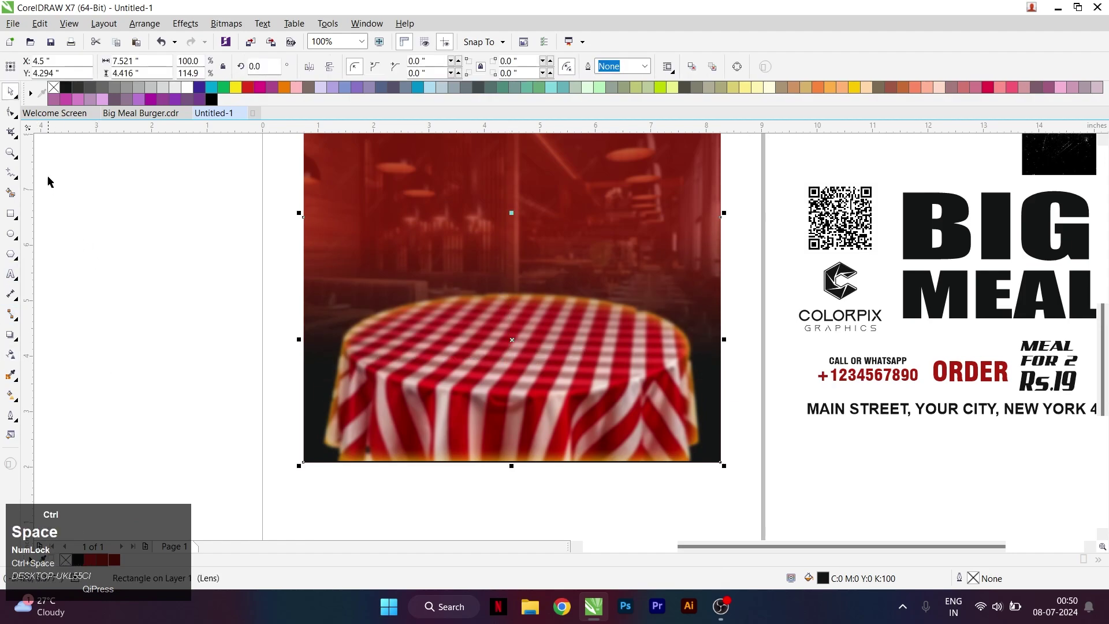
Step: Try to bottom-align the black rectangle with the red background square and undo the alignment
click(332, 220)
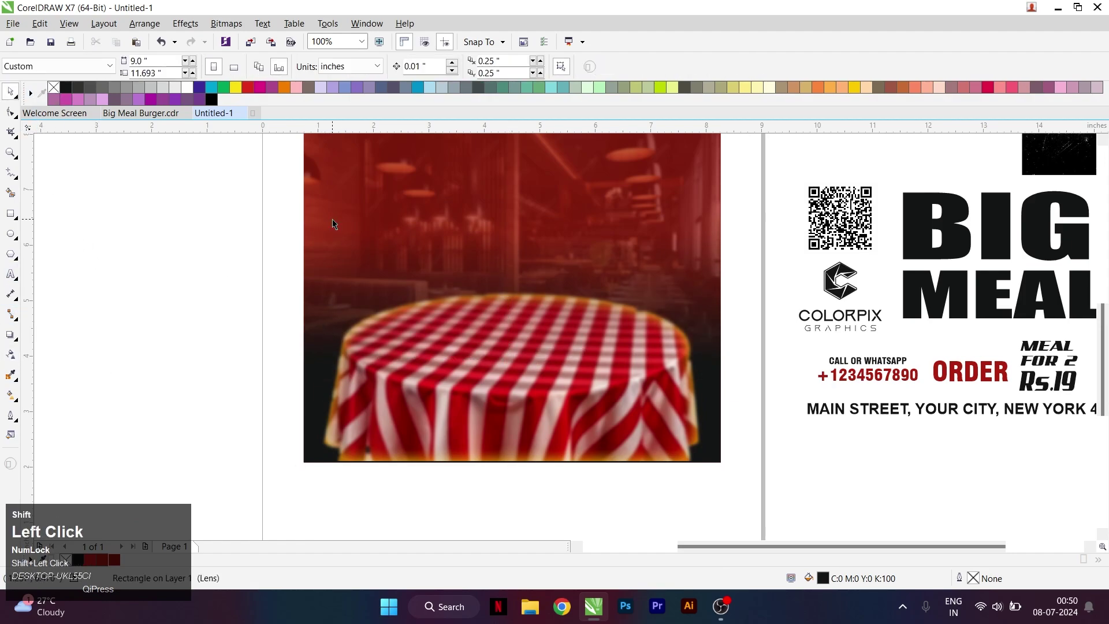
shift+click(360, 173)
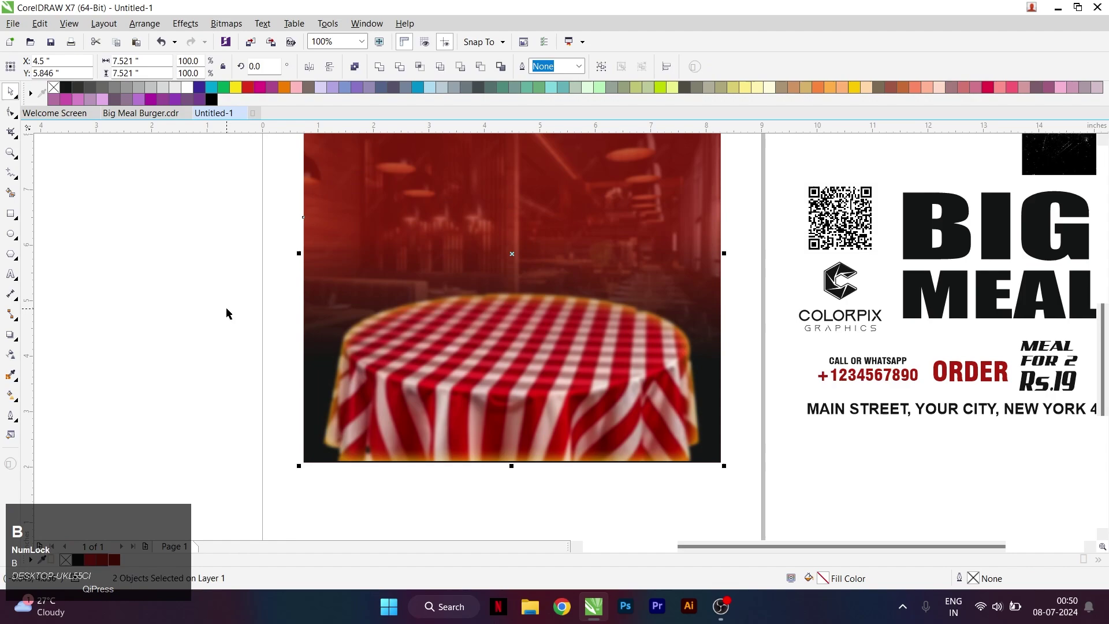
click(580, 430)
key(ctrl+z)
shift+click(672, 202)
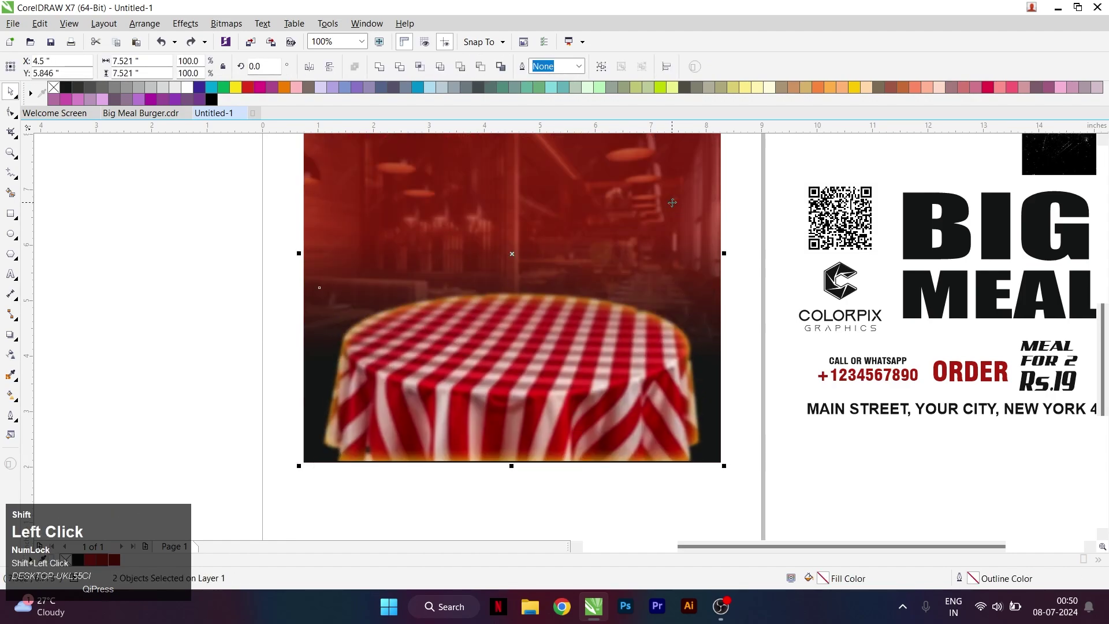
Step: Draw a rectangle about 7.52 by 1.95 inches along the background's bottom edge, filled C6 M97 Y100 K30 without an outline
click(11, 214)
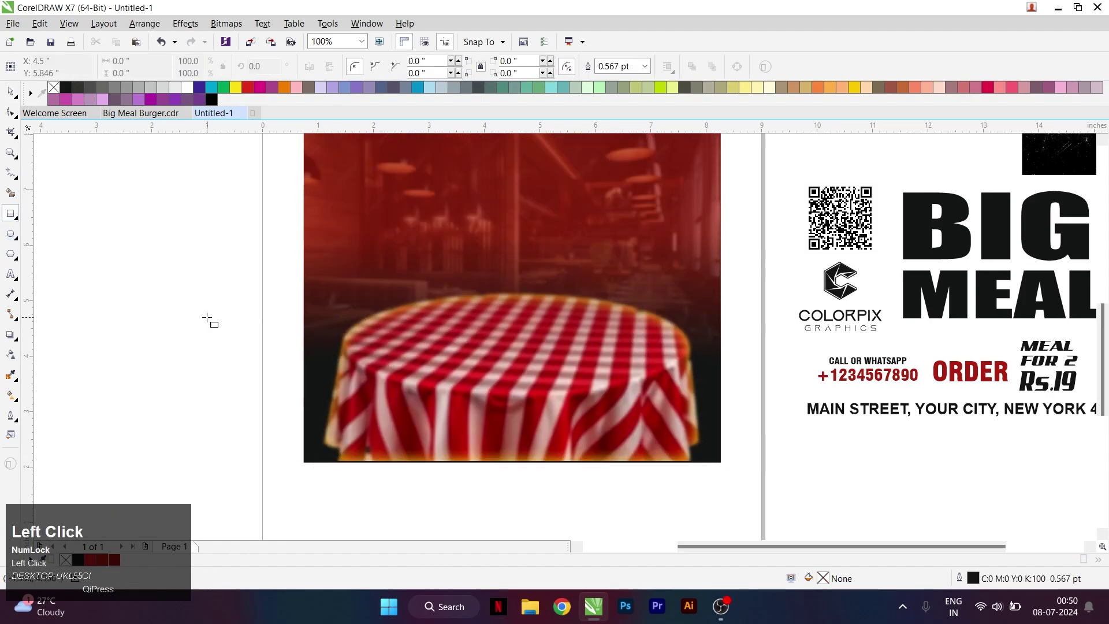
mouse_move(301, 355)
mouse_down()
mouse_move(609, 460)
mouse_move(721, 462)
mouse_up()
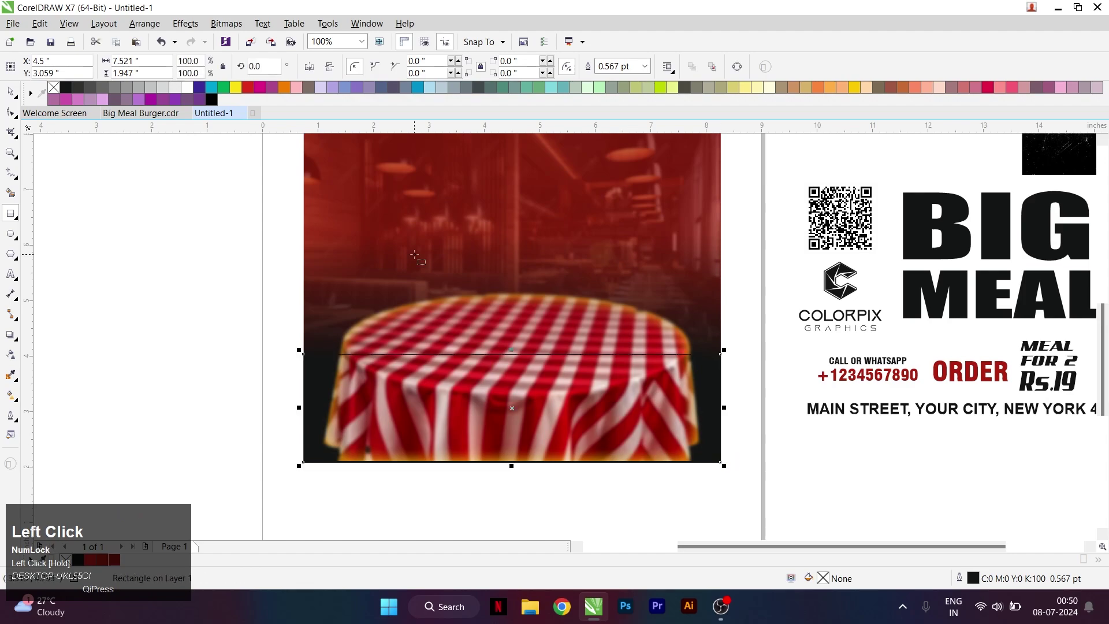
click(113, 561)
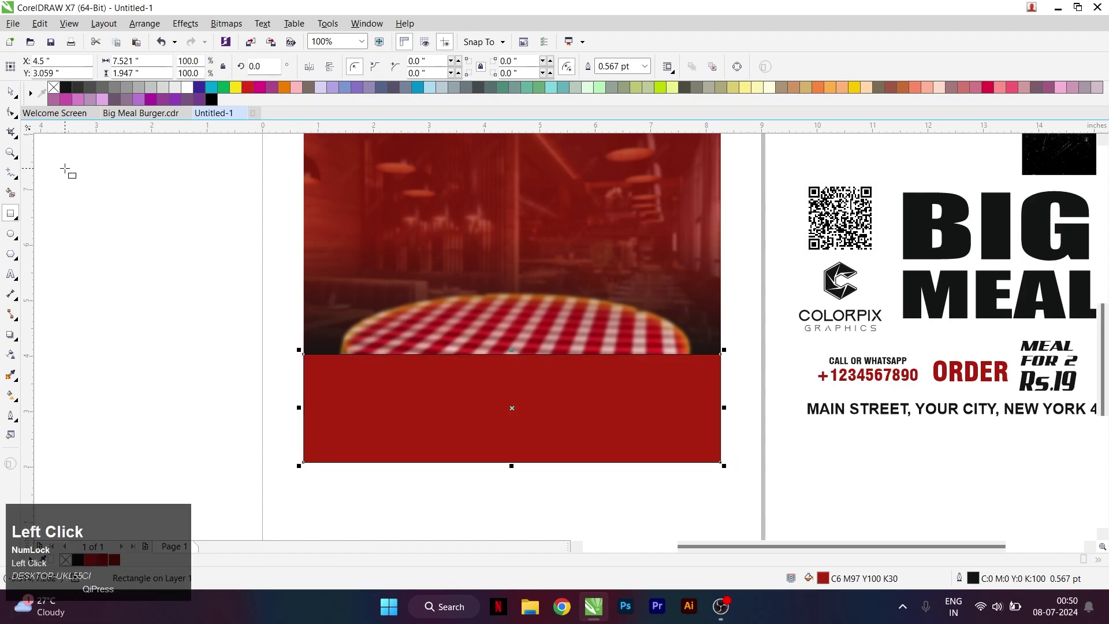
right_click(53, 88)
Step: Fade the bottom red rectangle upward with linear transparency and stretch it to about 2.46 inches high
click(11, 354)
drag(547, 428, 518, 327)
key(ctrl+space)
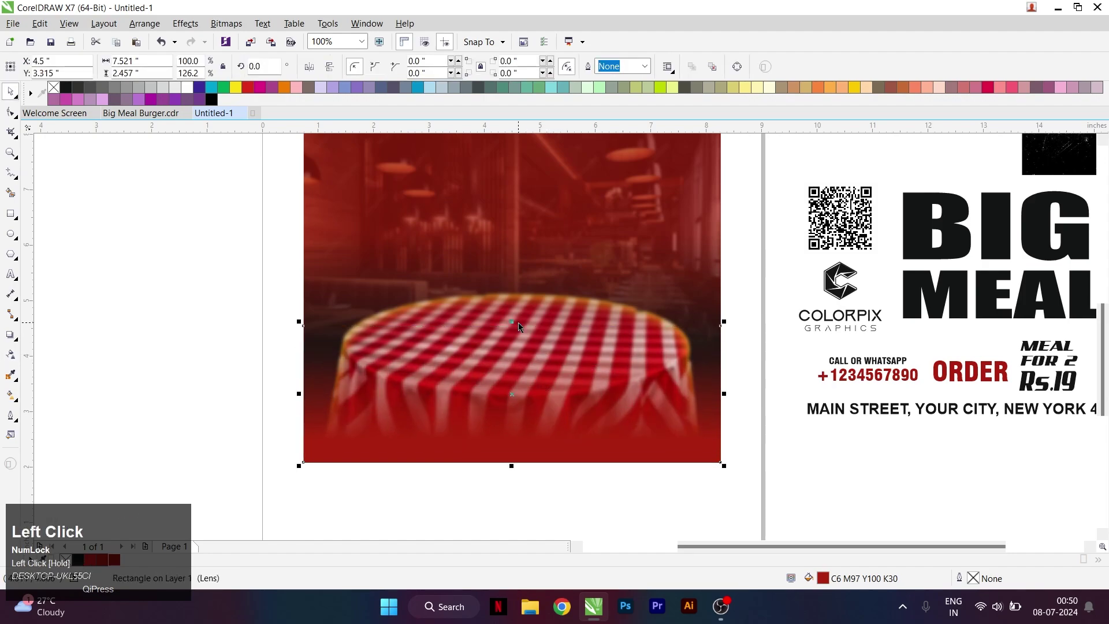
Step: Adjust the start and end of the black rectangle's linear transparency so its fade sits lower and softer behind the tablecloth
scroll(531, 447, down, 1)
click(635, 321)
click(621, 382)
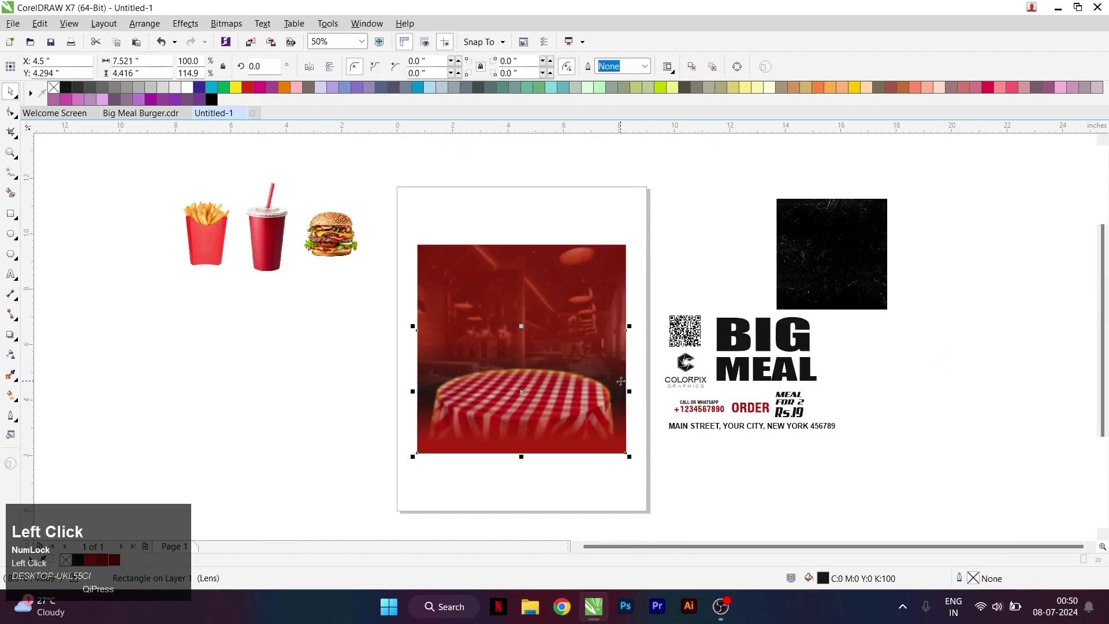
click(15, 354)
scroll(498, 402, up, 1)
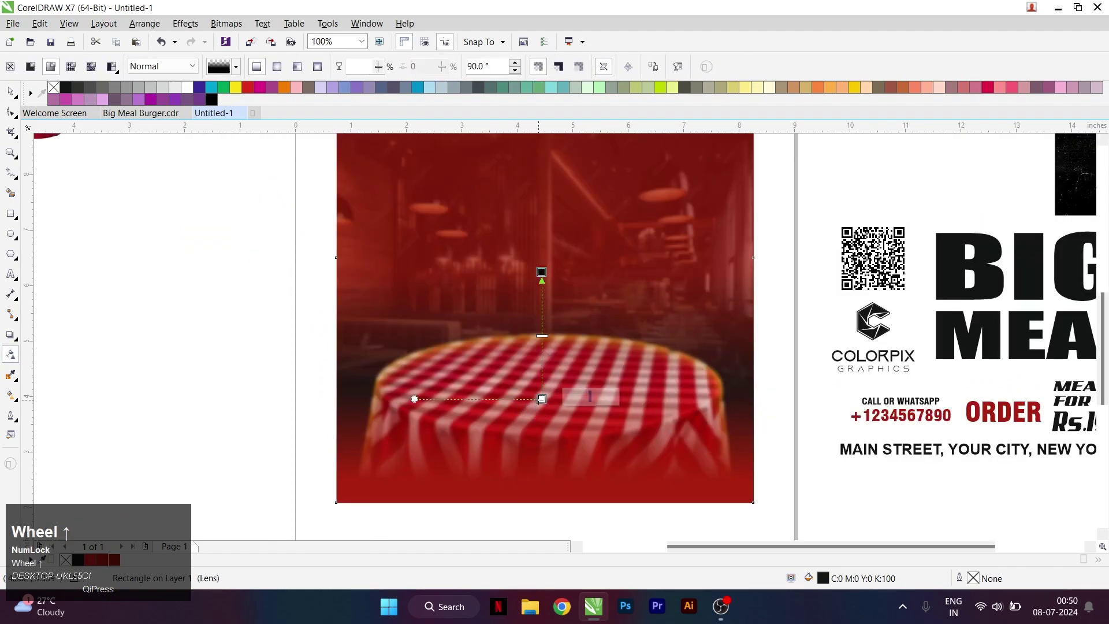
drag(542, 398, 542, 434)
drag(541, 271, 542, 304)
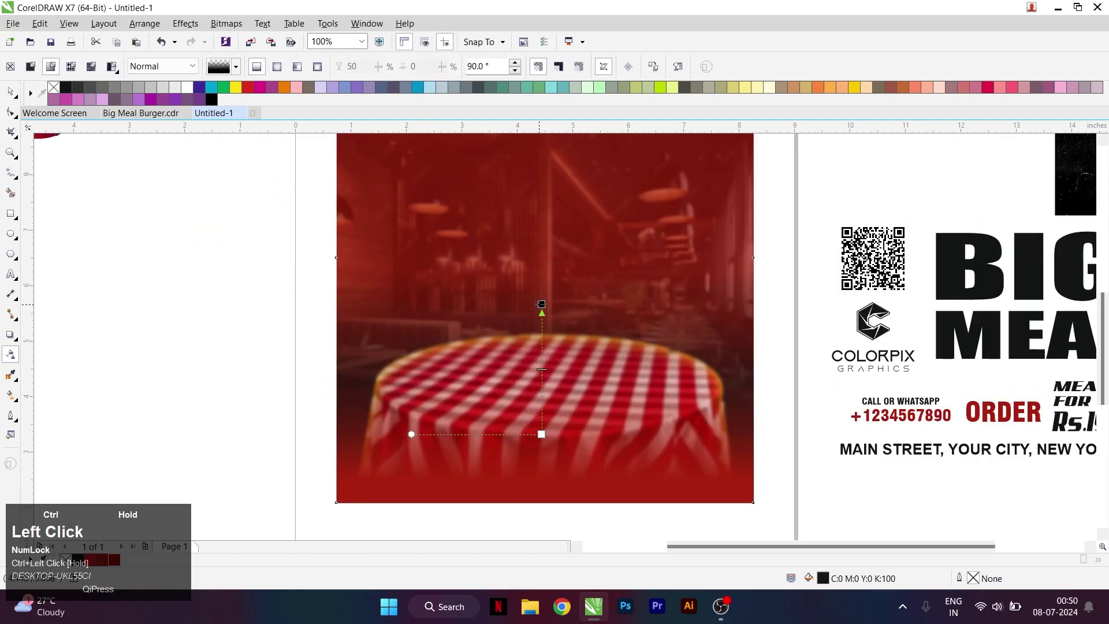
drag(542, 434, 542, 474)
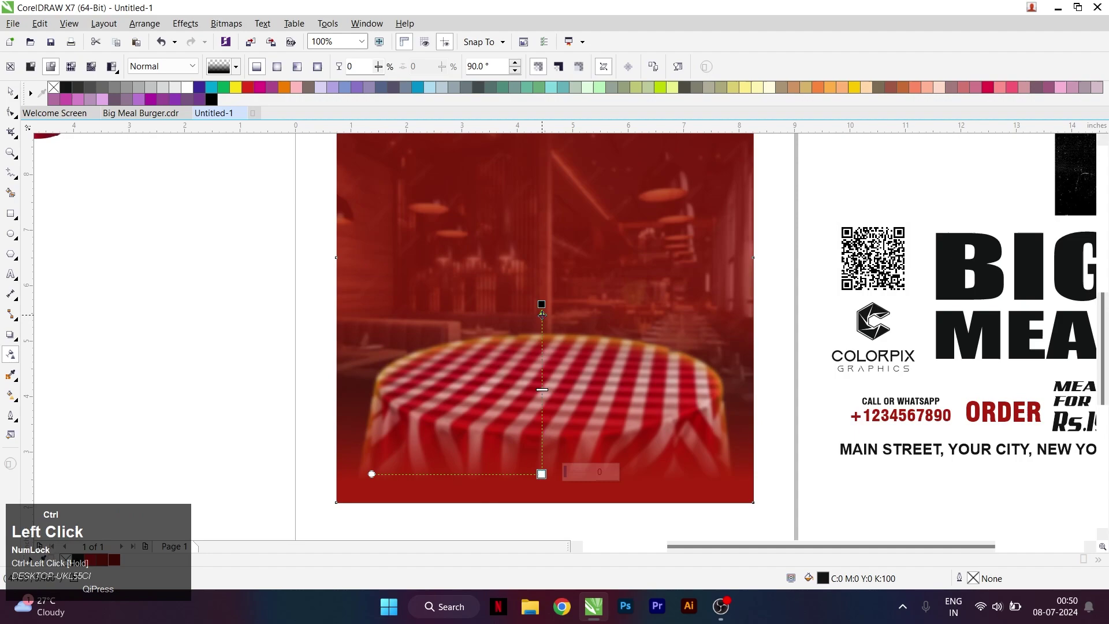
drag(542, 303, 542, 283)
drag(542, 474, 541, 453)
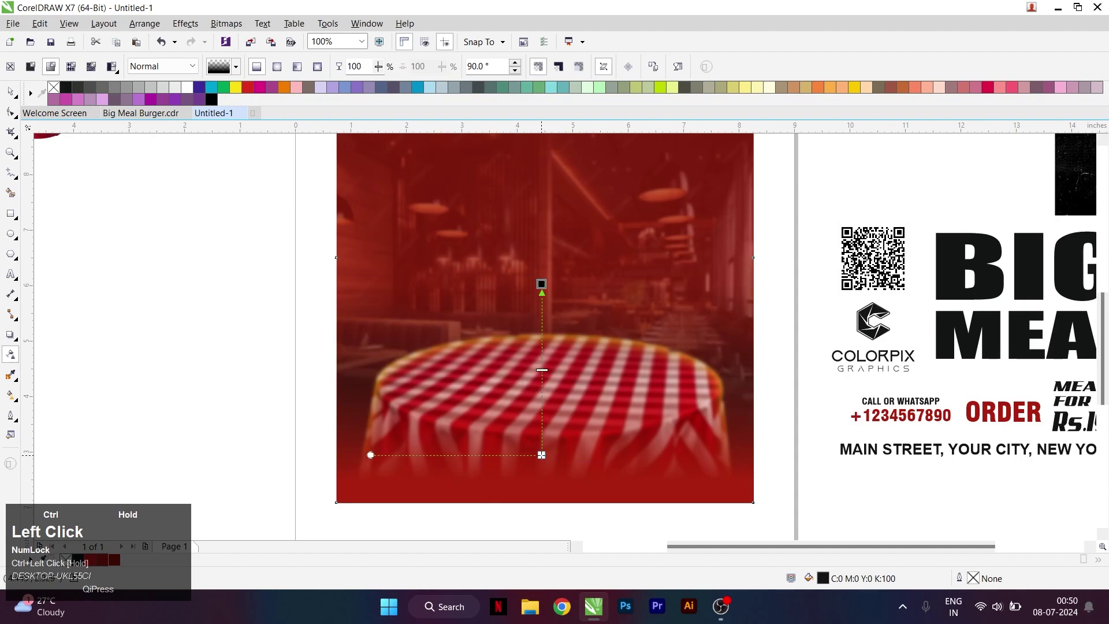
key(ctrl+space)
scroll(506, 357, down, 2)
click(660, 216)
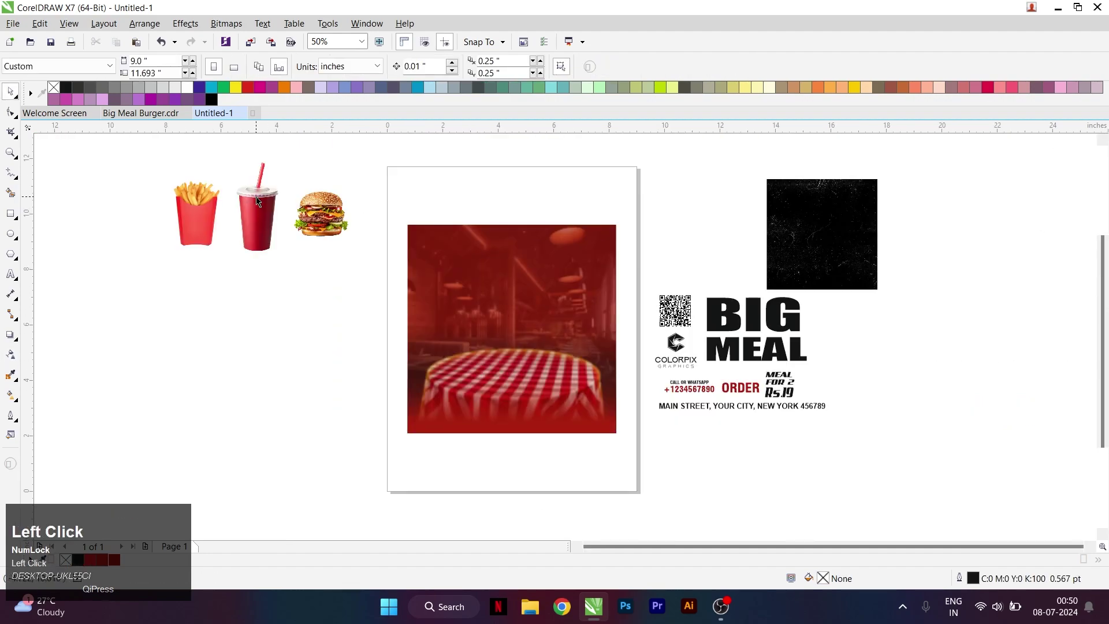
Step: Place the burger on the table in front of all objects and centre it horizontally on the tablecloth
click(332, 207)
drag(332, 206, 521, 358)
scroll(521, 358, up, 2)
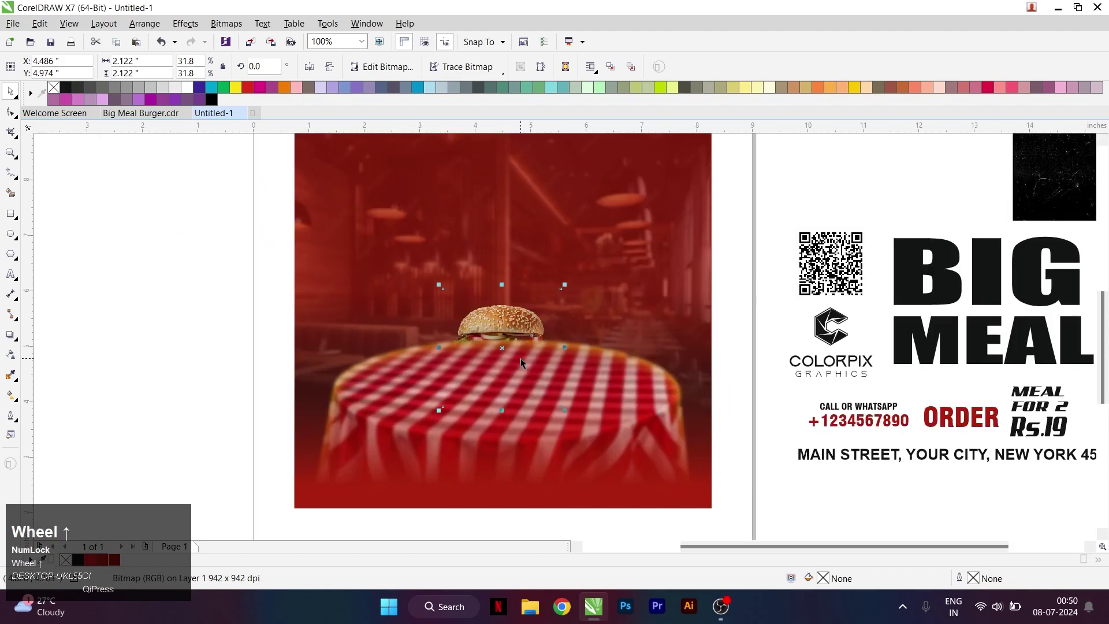
key(shift+Page_Up)
shift+click(565, 354)
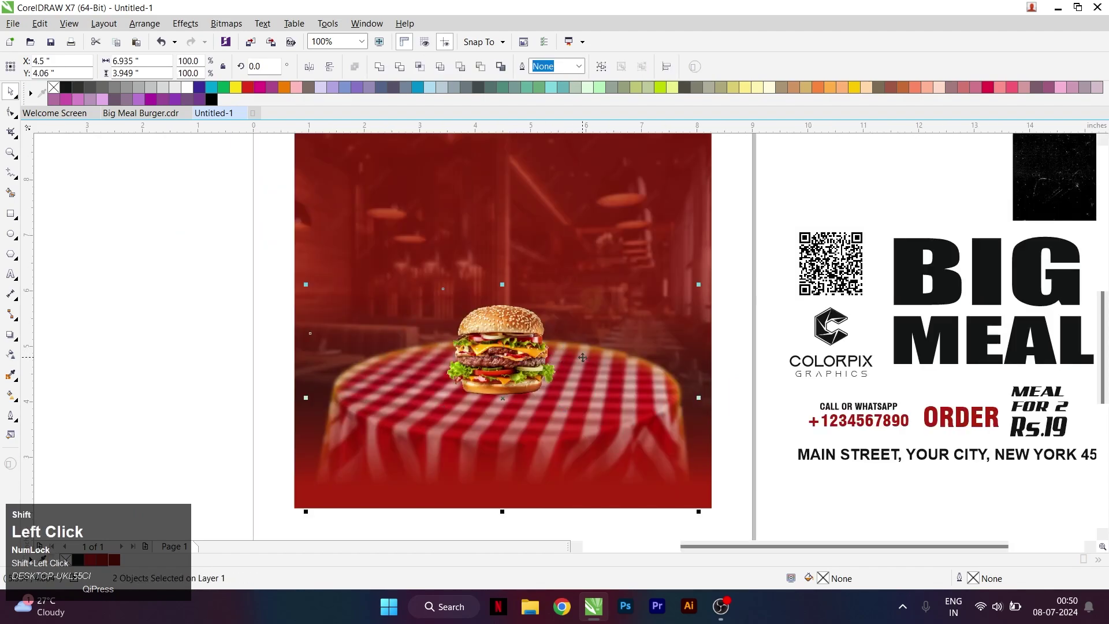
key(c)
click(729, 358)
Step: Place the fries and the drink cup on either side of the burger and bring both to the front
scroll(588, 365, down, 1)
drag(229, 220, 515, 340)
key(shift+Page_Up)
drag(290, 254, 580, 377)
scroll(581, 377, up, 2)
key(shift+Page_Up)
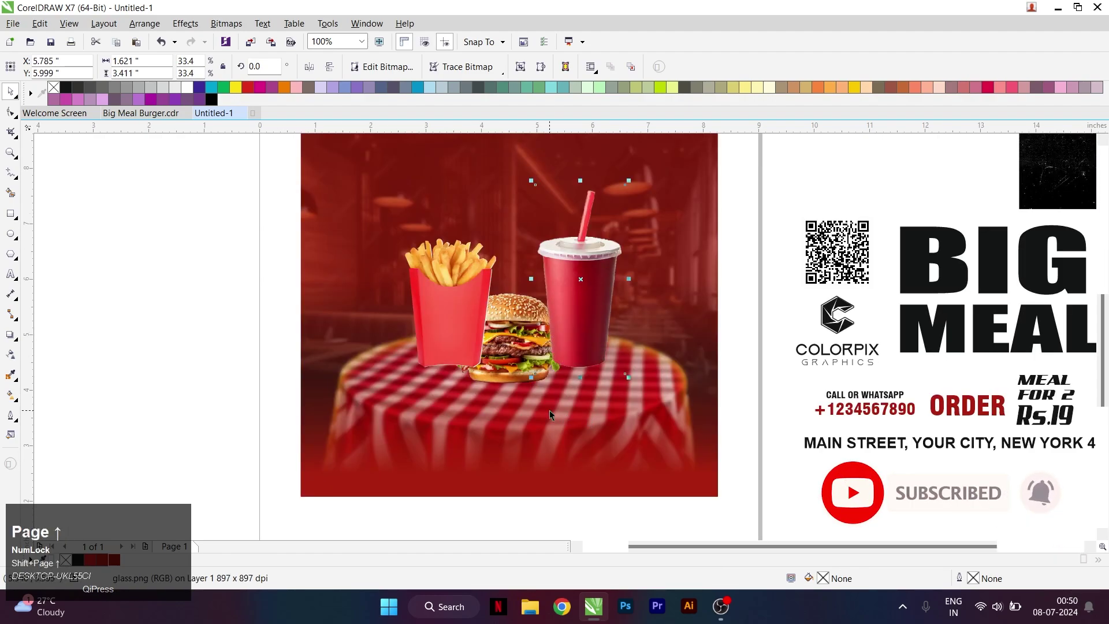
Step: Bring the burger in front of the fries and cup and centre it horizontally on the background
click(508, 322)
key(shift+Page_Up)
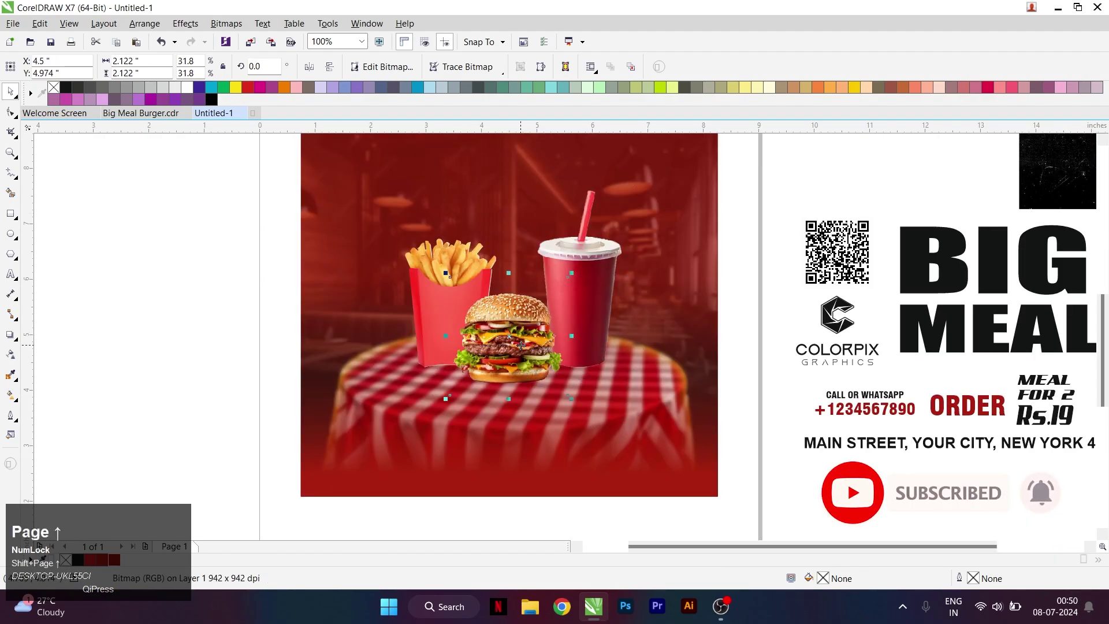
drag(521, 346, 530, 346)
shift+click(675, 322)
key(c)
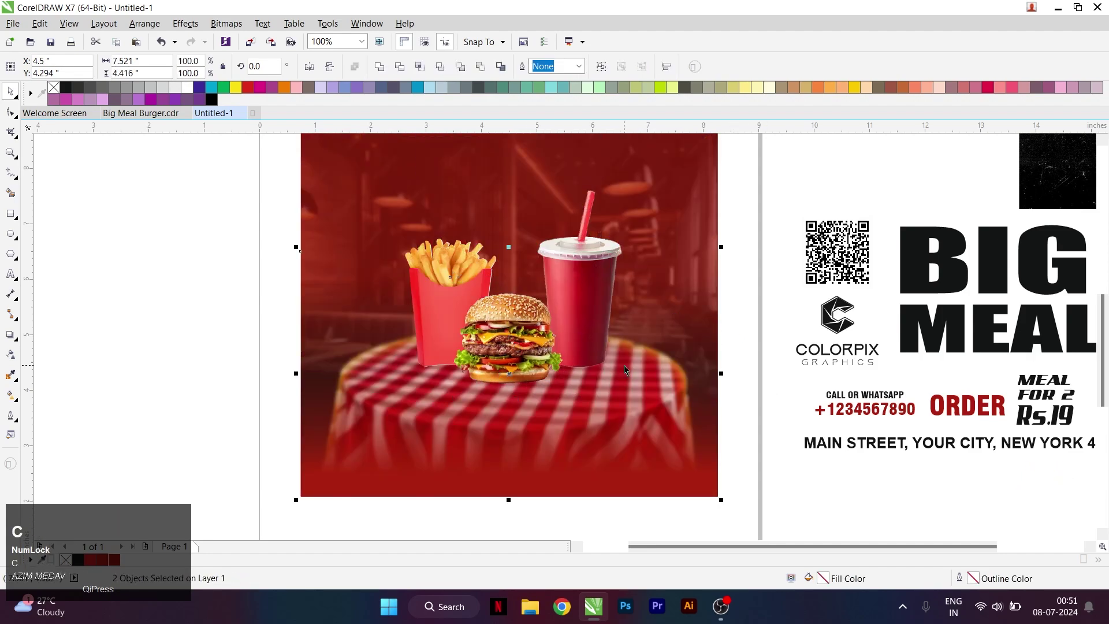
Step: Shrink the fries to about 1.51 in wide and the drink cup to about 1.52 in wide, moving the cup closer to the burger
click(425, 312)
drag(406, 239, 414, 248)
click(592, 321)
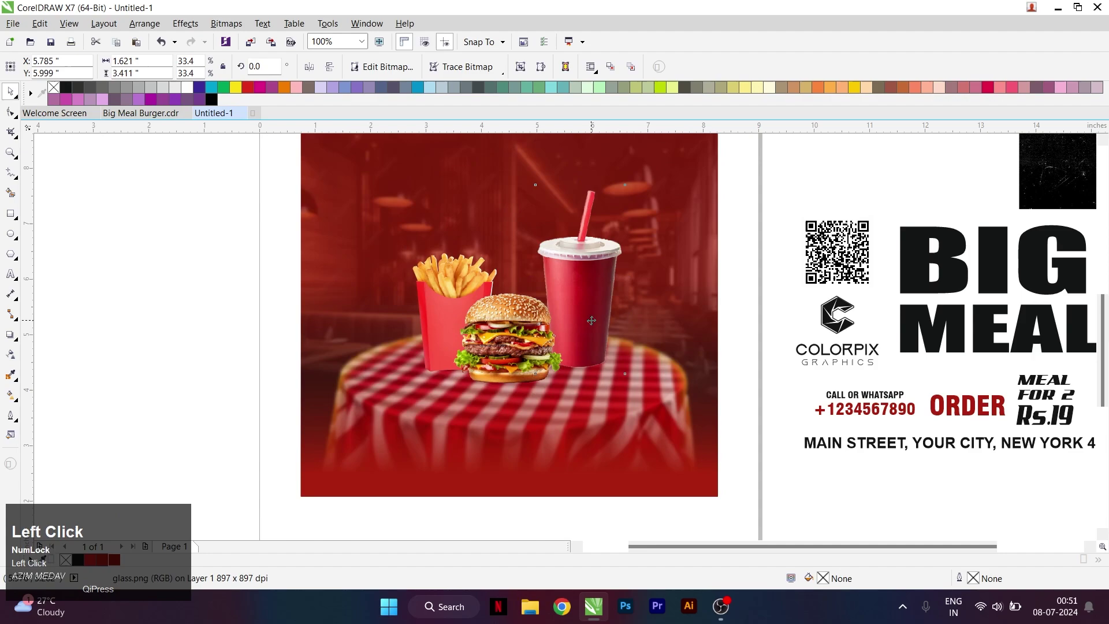
drag(591, 320, 584, 329)
drag(622, 190, 615, 201)
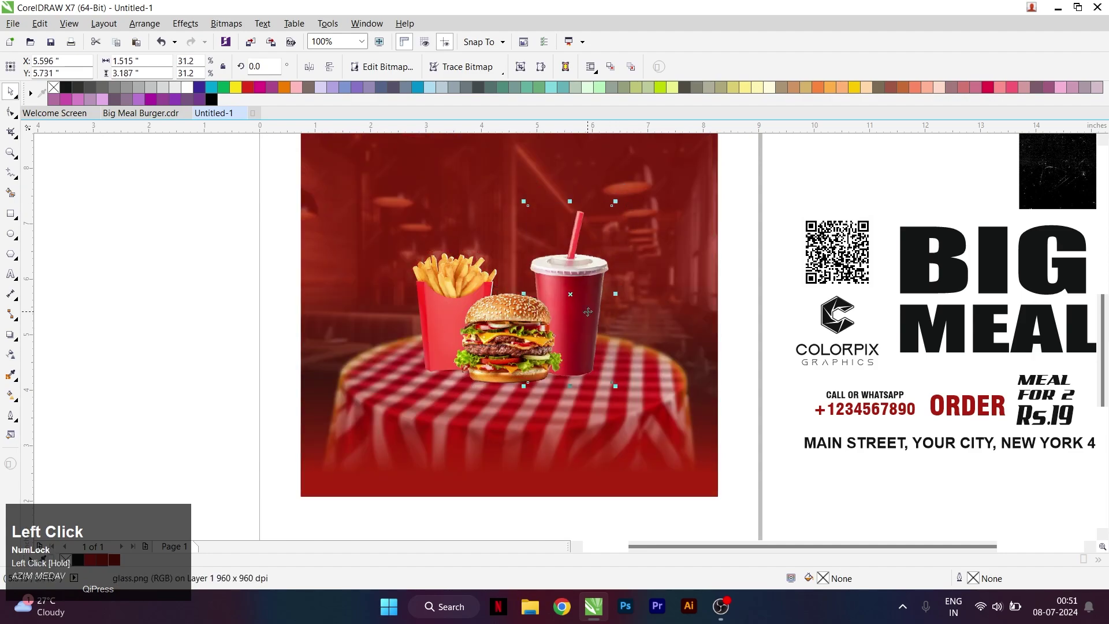
click(578, 312)
Step: Shift the fries, burger and drink cup together slightly to the right so the trio sits centrally on the tablecloth
scroll(564, 331, down, 2)
click(702, 237)
scroll(565, 324, up, 1)
click(566, 323)
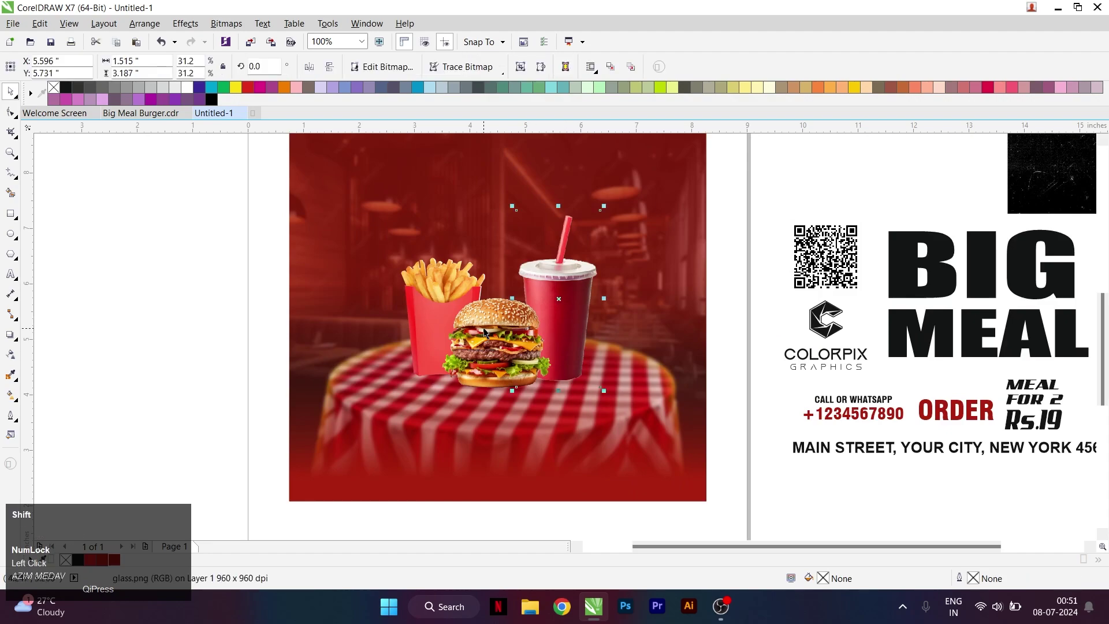
shift+click(434, 309)
drag(431, 327, 442, 329)
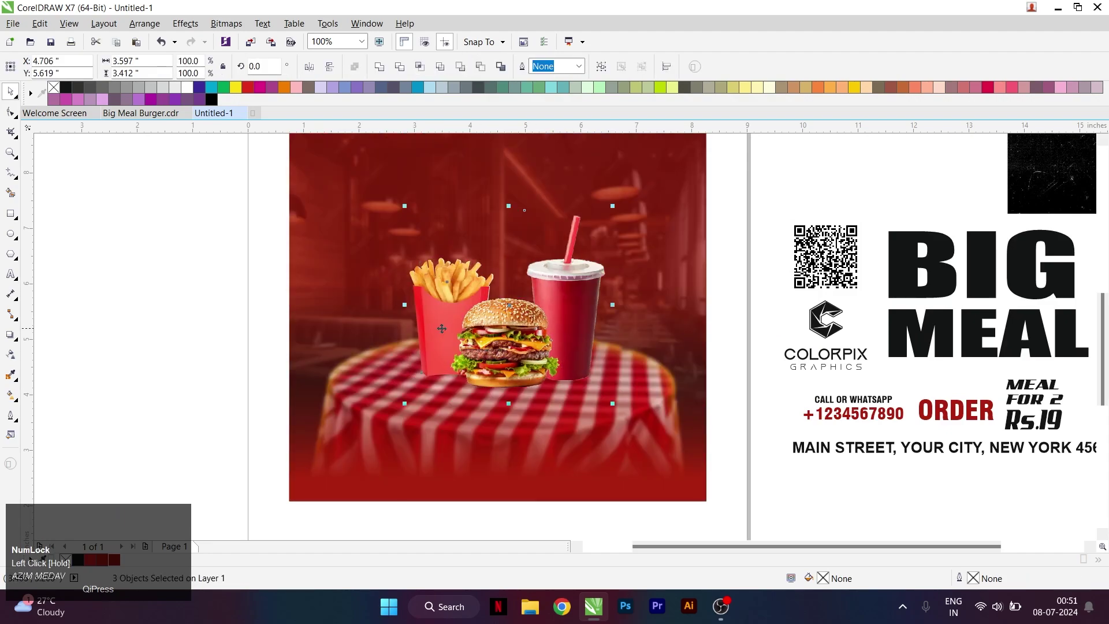
click(733, 234)
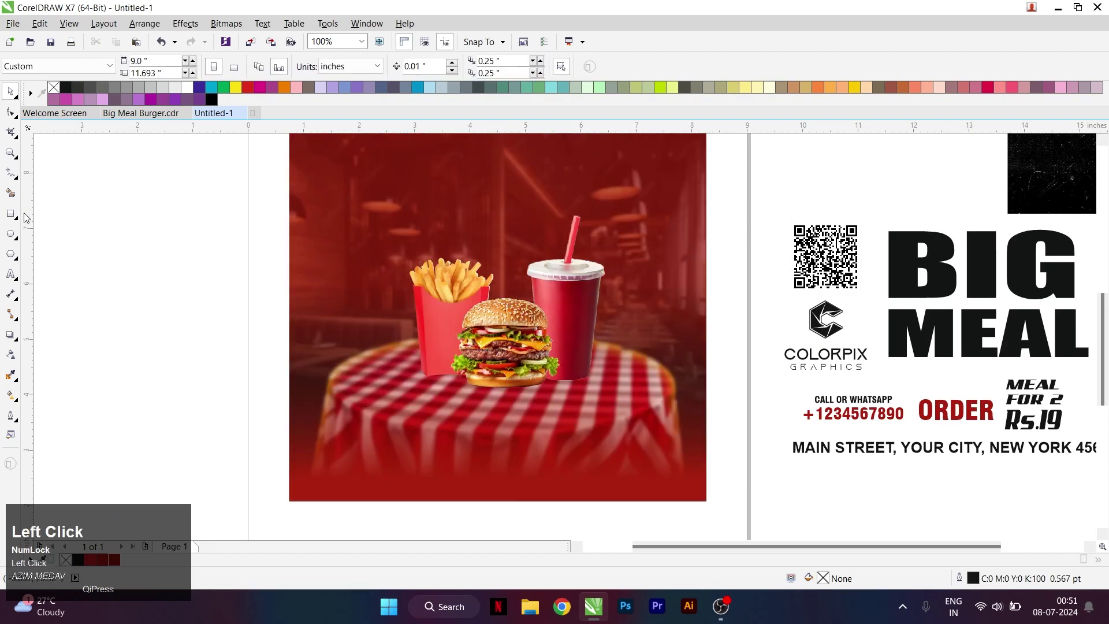
Step: Draw a circle about 1.22 in across beside the fries, fill it black and remove its outline
click(11, 234)
scroll(496, 384, up, 1)
drag(188, 228, 332, 371)
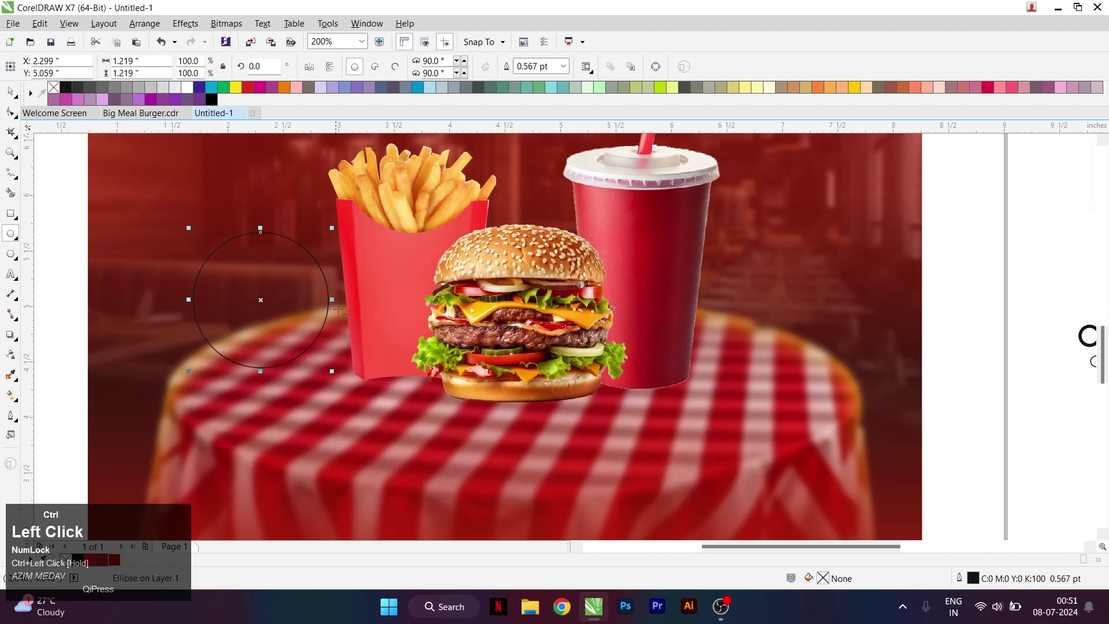
key(space)
click(65, 87)
right_click(54, 87)
Step: Apply an elliptical fountain transparency to the black circle so it fades out towards its edge
click(11, 354)
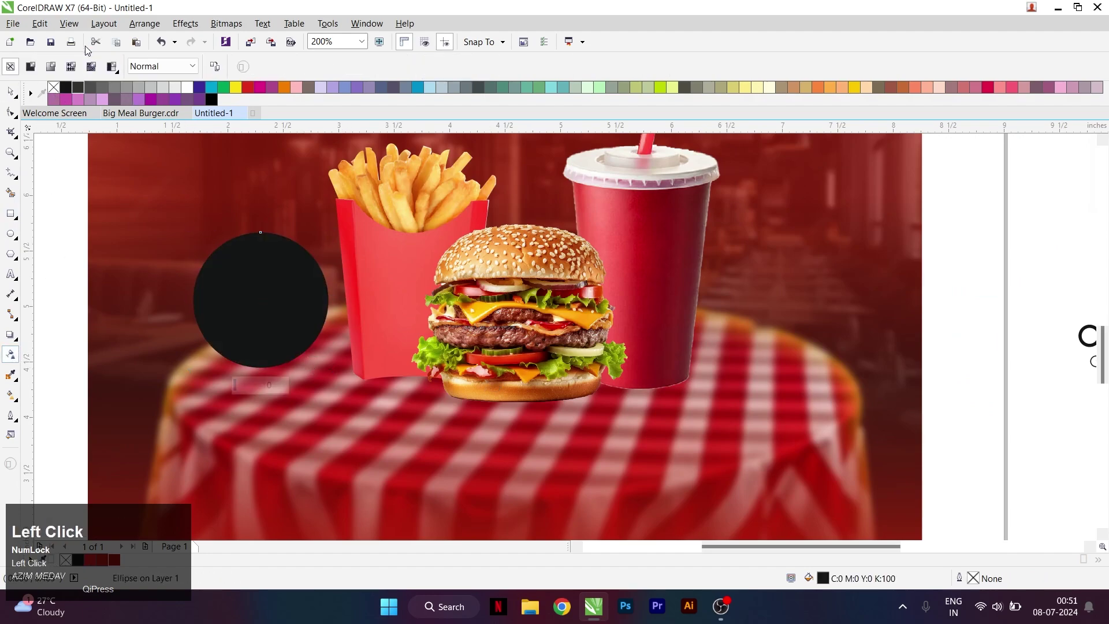
click(36, 70)
click(50, 66)
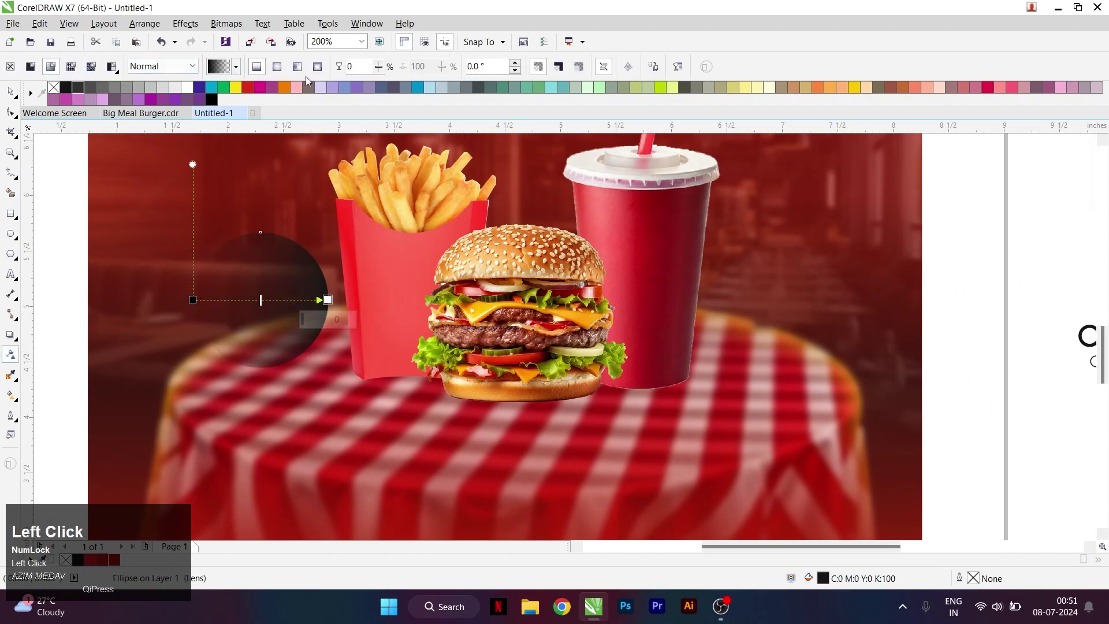
click(277, 68)
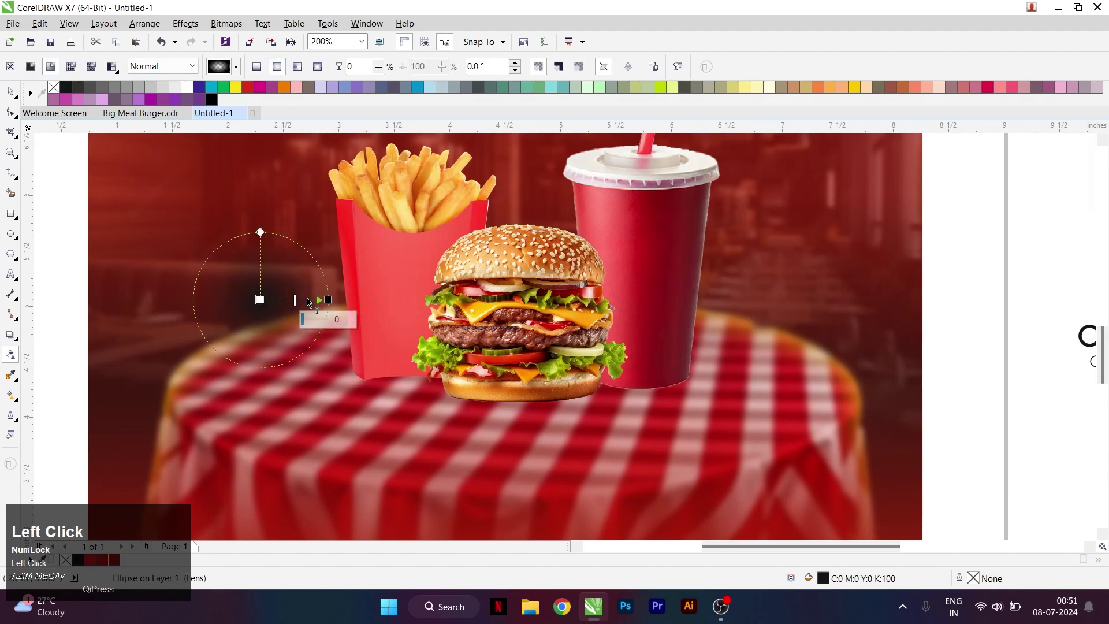
Step: Flatten the faded circle to about 2.16 by 0.38 in under the burger as a shadow and bring the burger to the front
key(space)
click(274, 314)
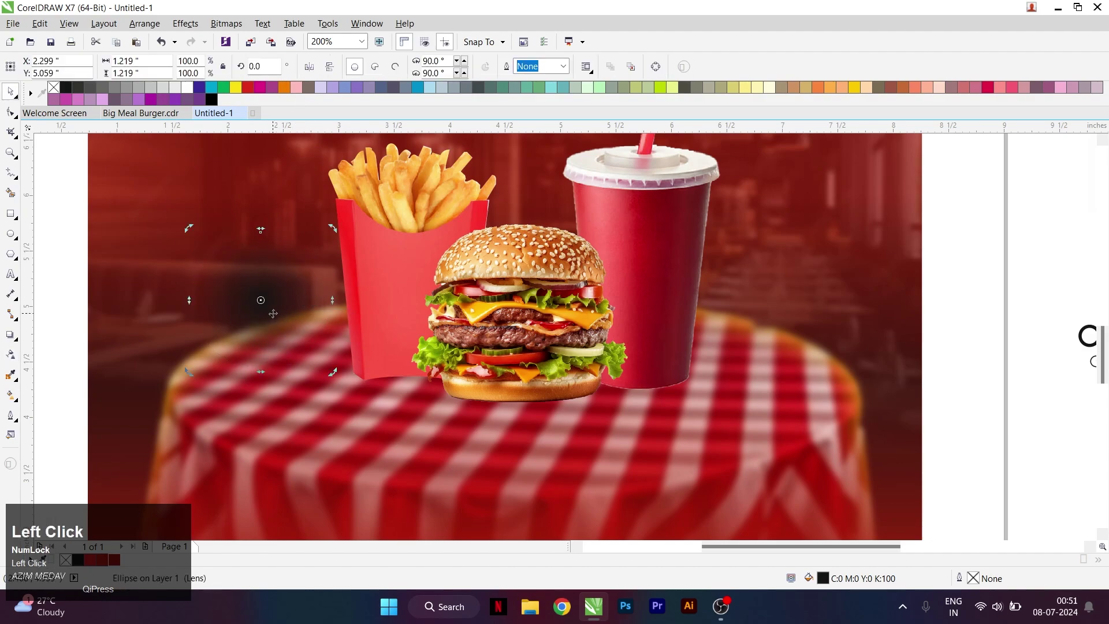
drag(261, 370, 643, 430)
click(530, 325)
key(shift+Page_Up)
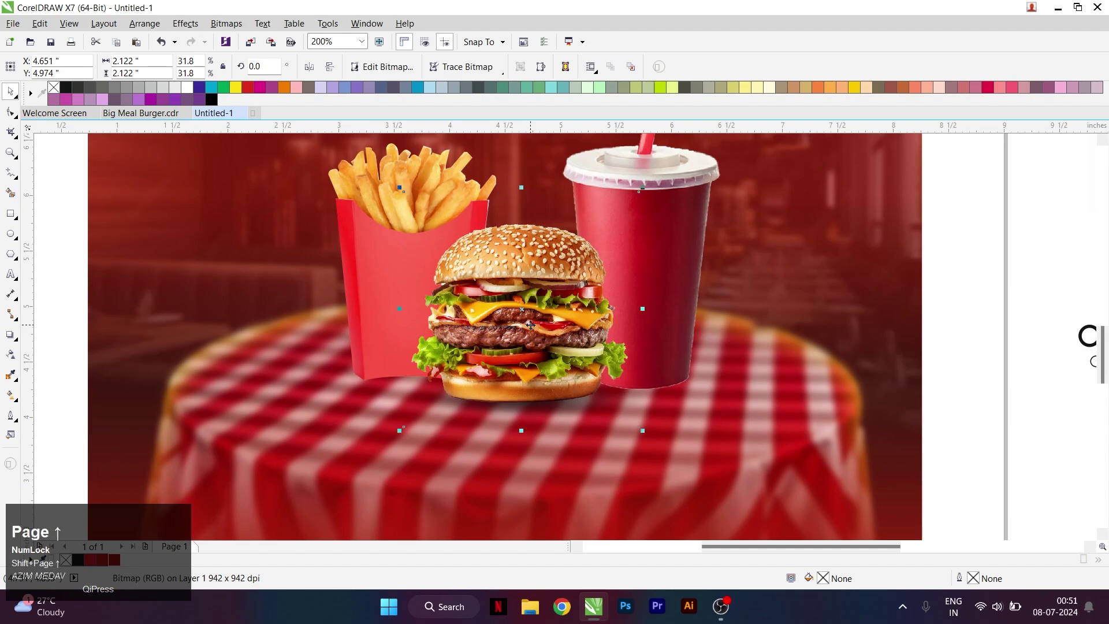
Step: Enlarge the shadow behind the burger to about 2.65 by 0.46 in and align it with the base of the bun
click(557, 409)
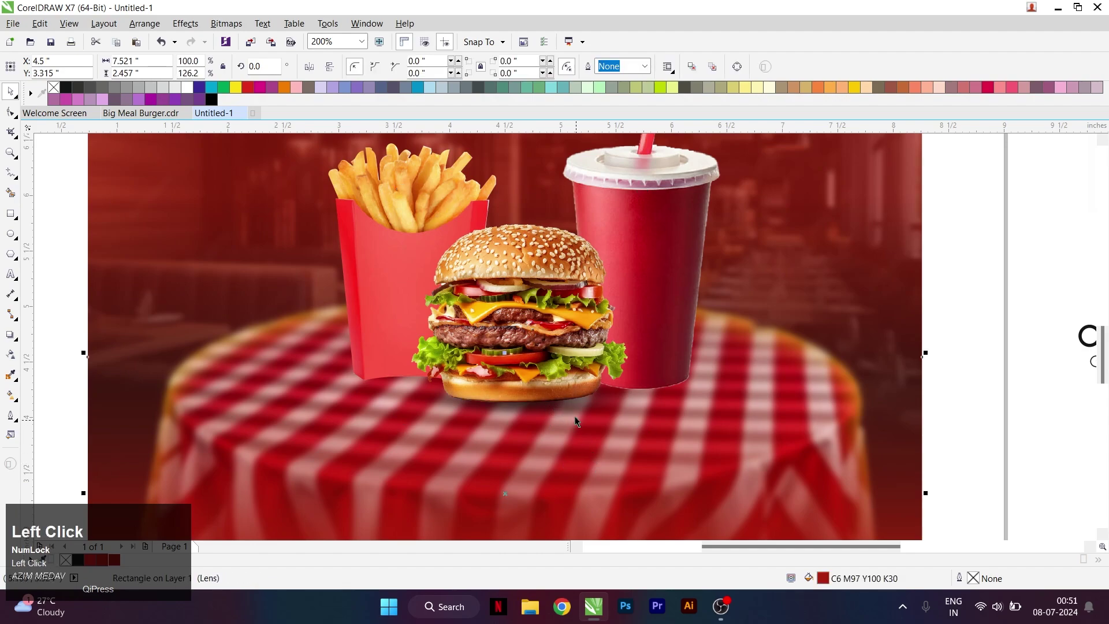
alt+click(547, 395)
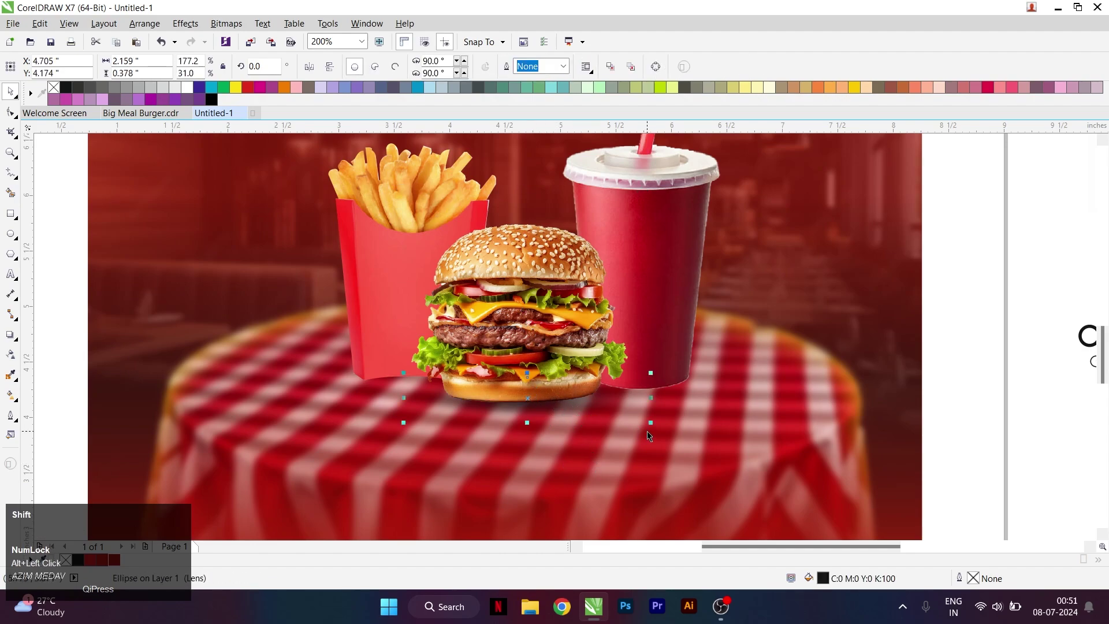
drag(653, 425, 680, 430)
drag(533, 407, 531, 412)
drag(444, 381, 440, 379)
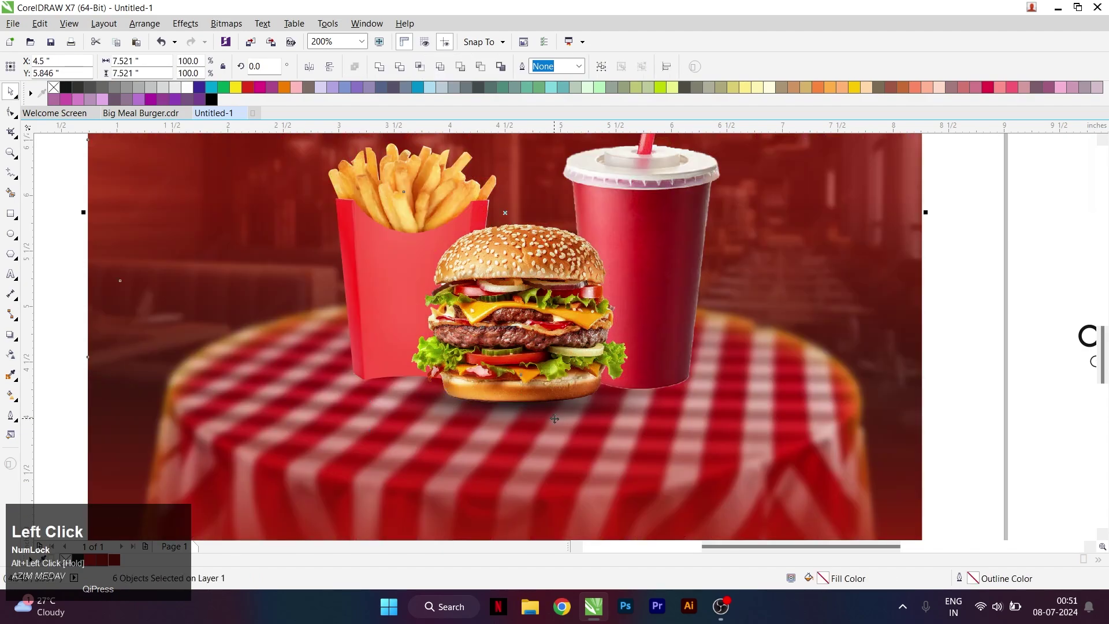
Step: Copy the burger's shadow to the base of the fries box and to the base of the drink cup
alt+click(566, 414)
alt+click(548, 406)
drag(524, 410, 436, 378)
click(436, 377)
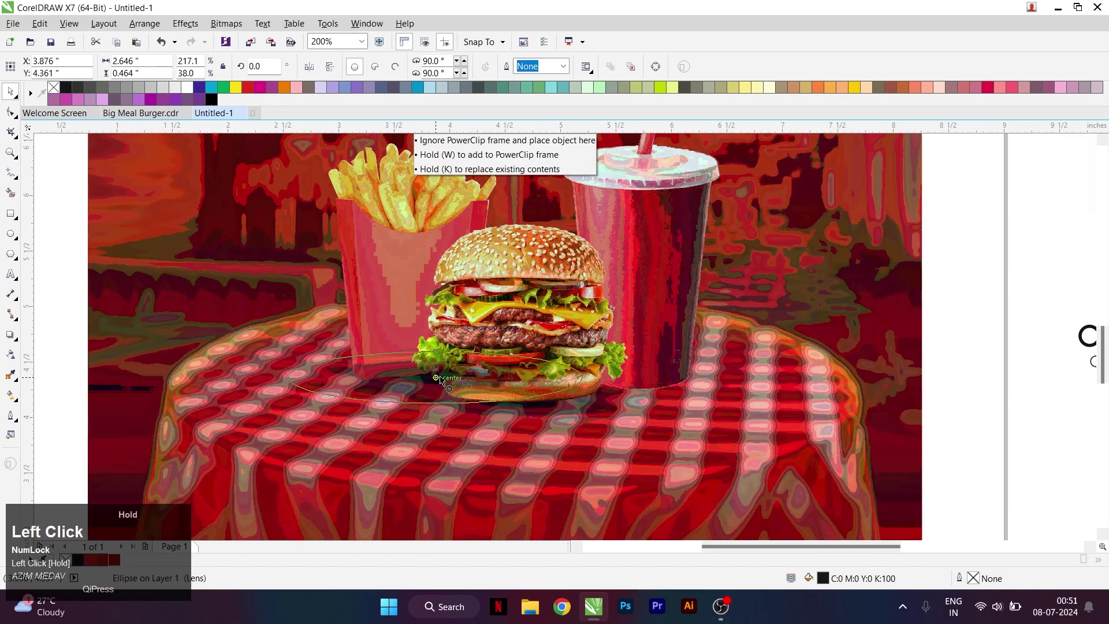
drag(382, 411, 641, 385)
alt+right_click(639, 386)
Step: Bring the fries, the drink cup and finally the burger to the front so they cover their shadows
click(399, 323)
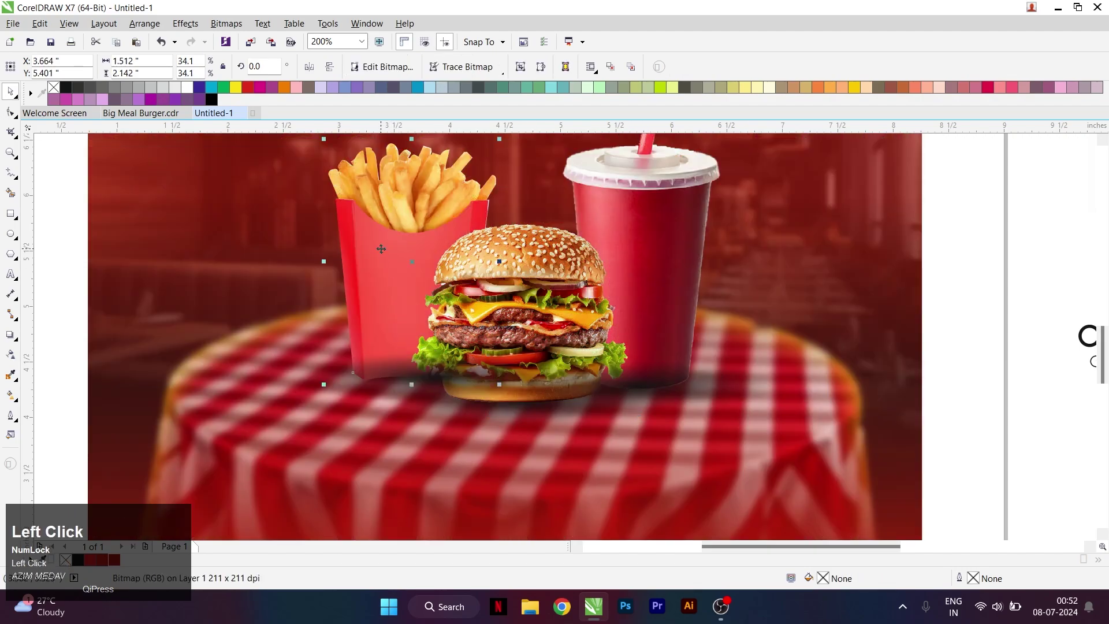
key(shift+Page_Up)
click(715, 225)
key(shift+Page_Up)
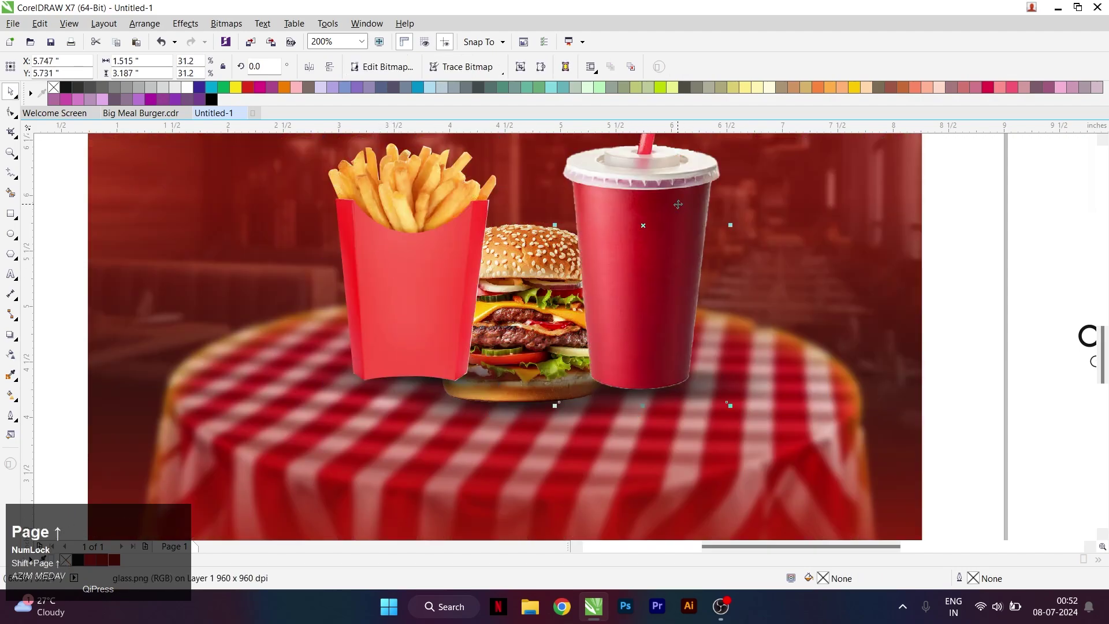
click(511, 260)
key(shift+Page_Up)
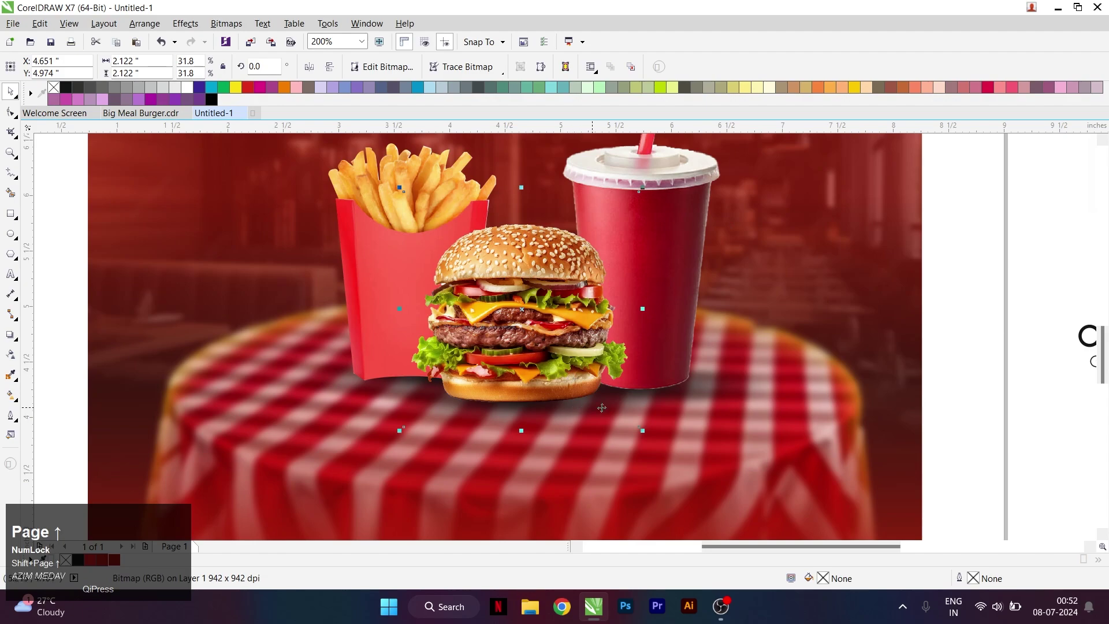
Step: Select the shadow hidden behind the fries and fine-tune its position beneath the fries box
scroll(417, 291, down, 1)
click(455, 328)
scroll(416, 341, up, 2)
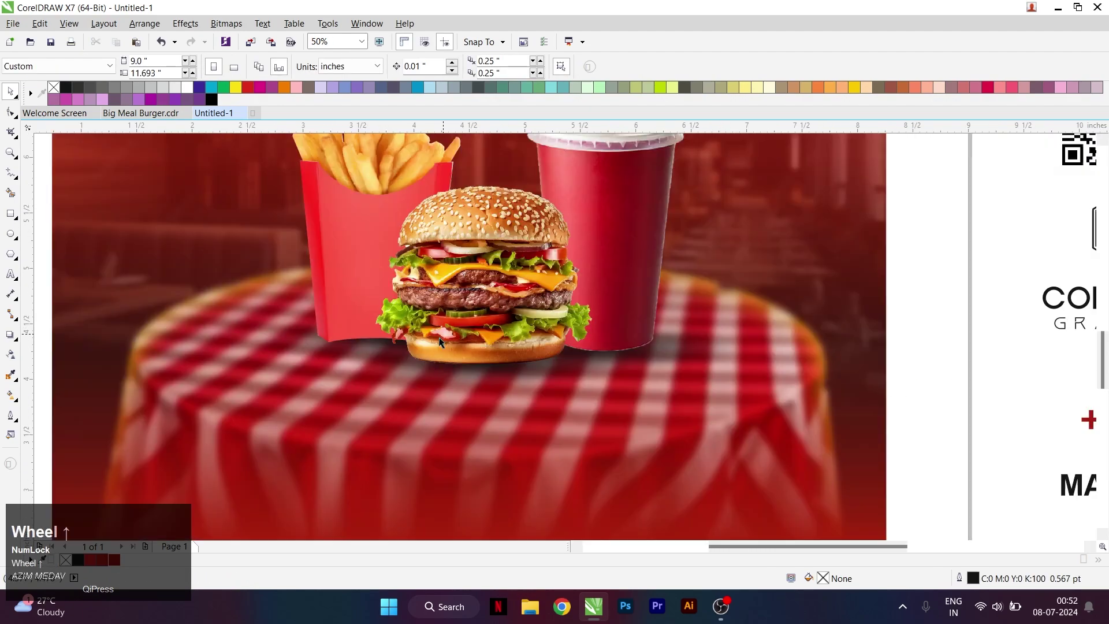
alt+click(377, 344)
scroll(441, 344, down, 1)
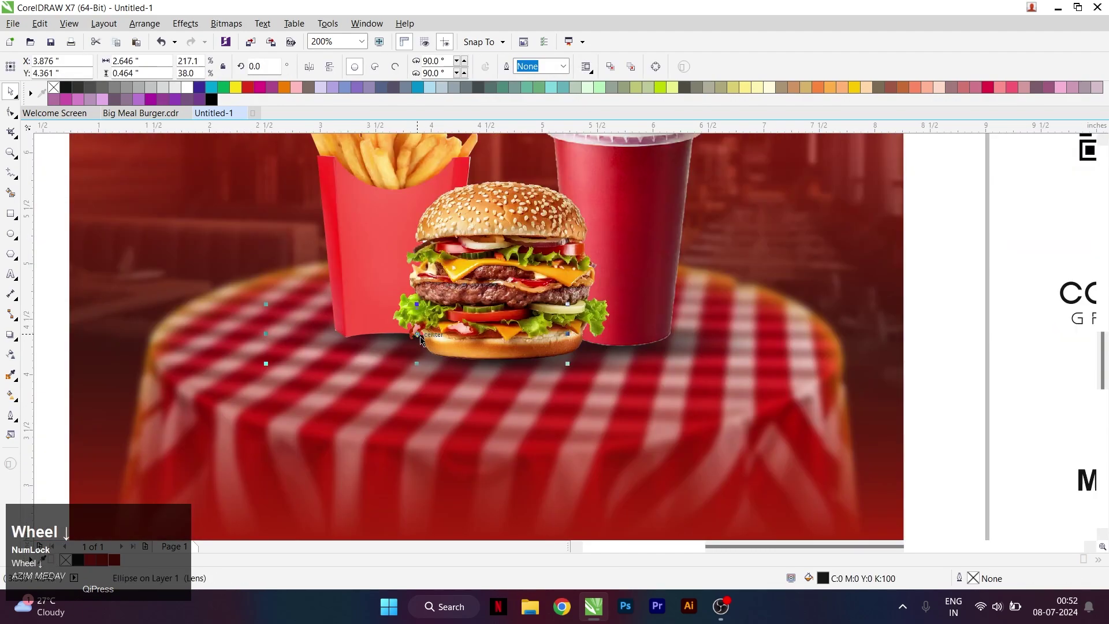
drag(418, 340, 426, 307)
scroll(394, 348, up, 1)
scroll(426, 307, down, 2)
click(688, 405)
scroll(605, 334, down, 1)
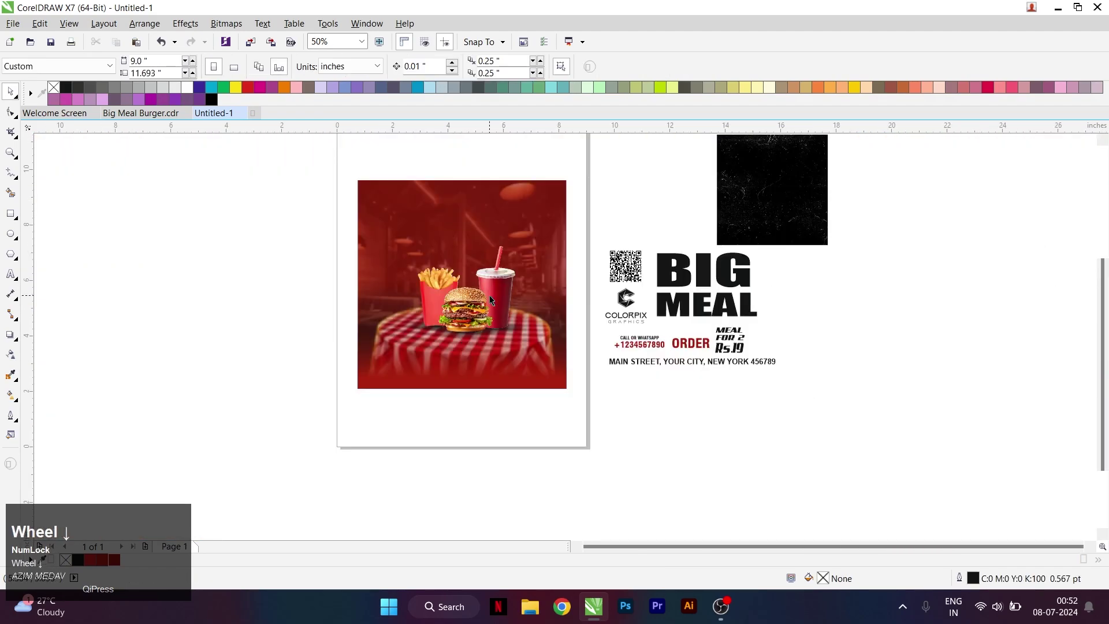
Step: Place the BIG MEAL title on the poster above the food and scale it to about 2.99 in wide
scroll(493, 258, up, 1)
scroll(493, 258, down, 1)
click(721, 300)
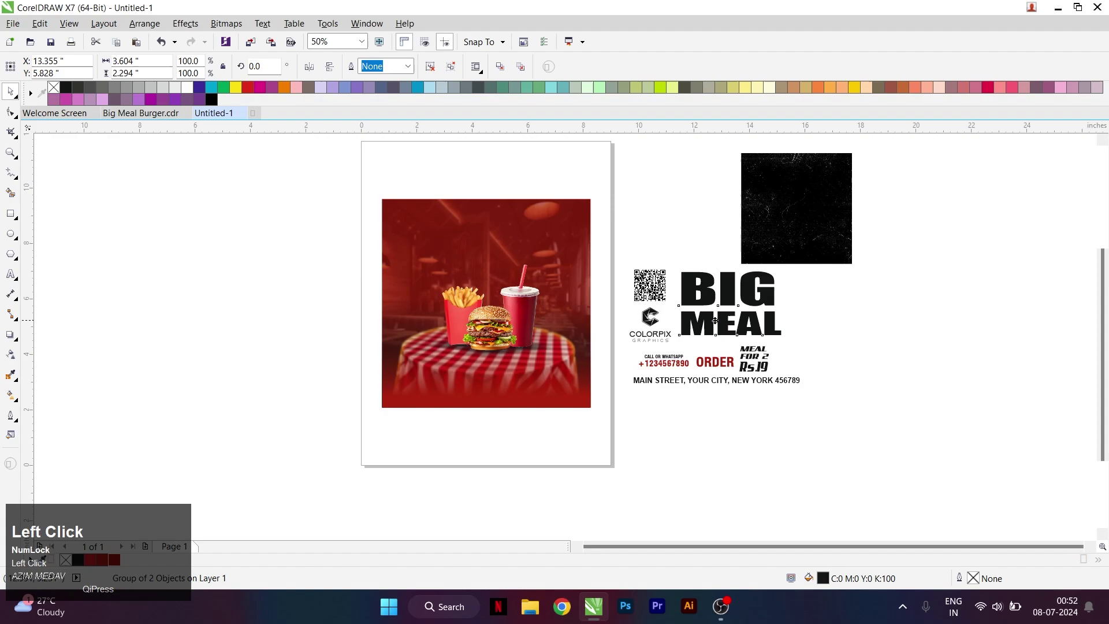
drag(721, 300, 503, 282)
scroll(550, 272, up, 1)
scroll(462, 254, down, 1)
click(479, 234)
scroll(492, 274, up, 1)
Step: Centre the BIG MEAL title horizontally on the red background and enlarge it about its centre to about 3.32 in wide
shift+click(607, 247)
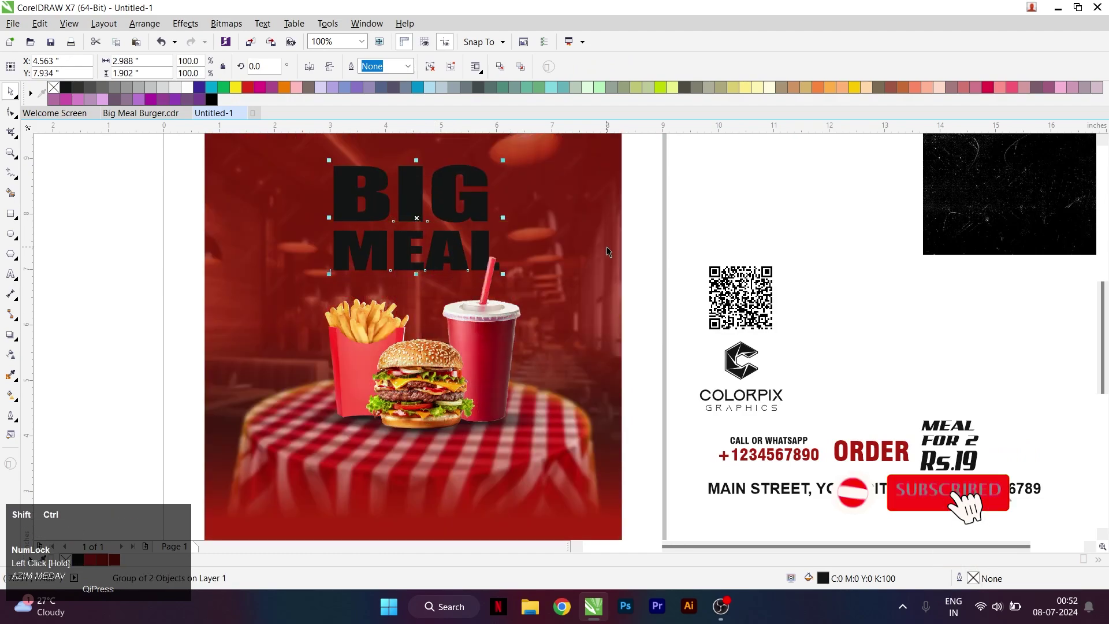
key(c)
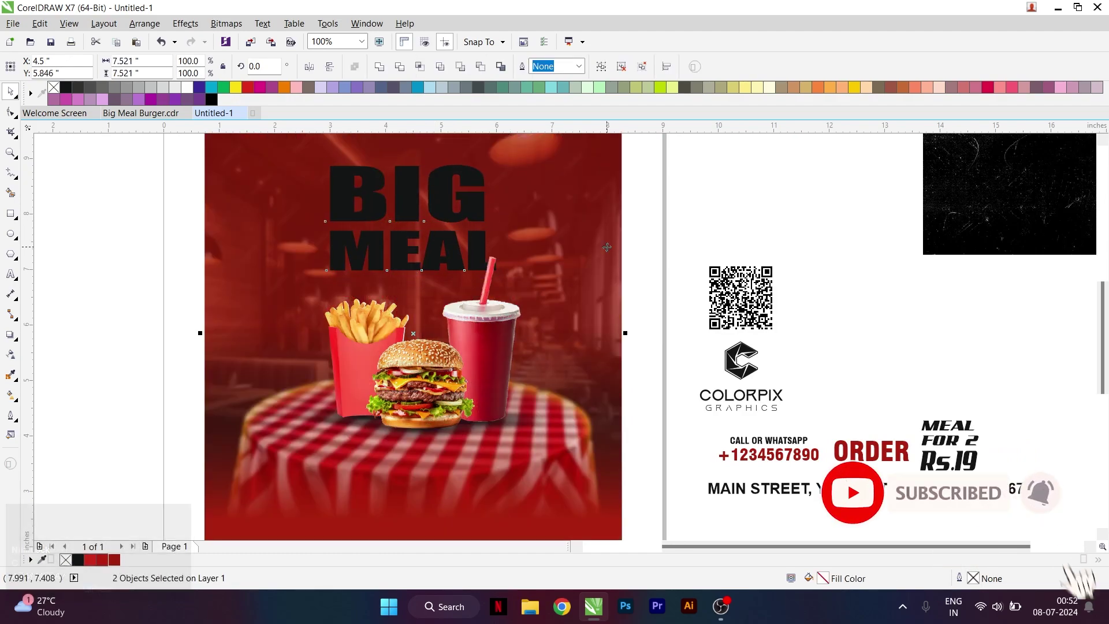
click(676, 198)
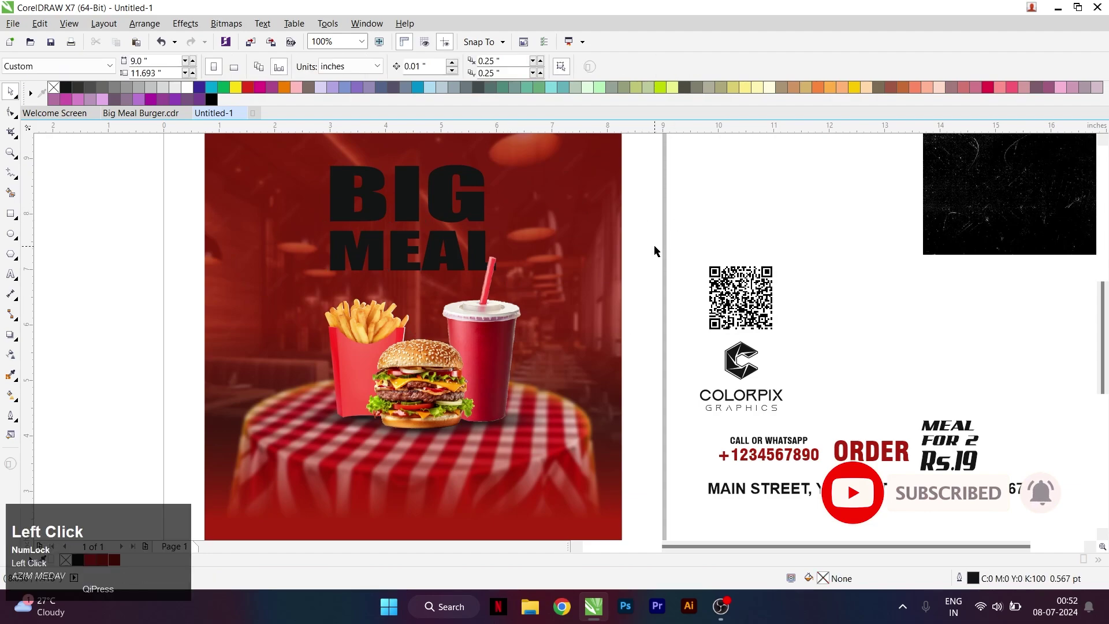
scroll(654, 244, down, 1)
scroll(564, 238, up, 1)
click(563, 245)
drag(588, 279, 590, 280)
click(591, 280)
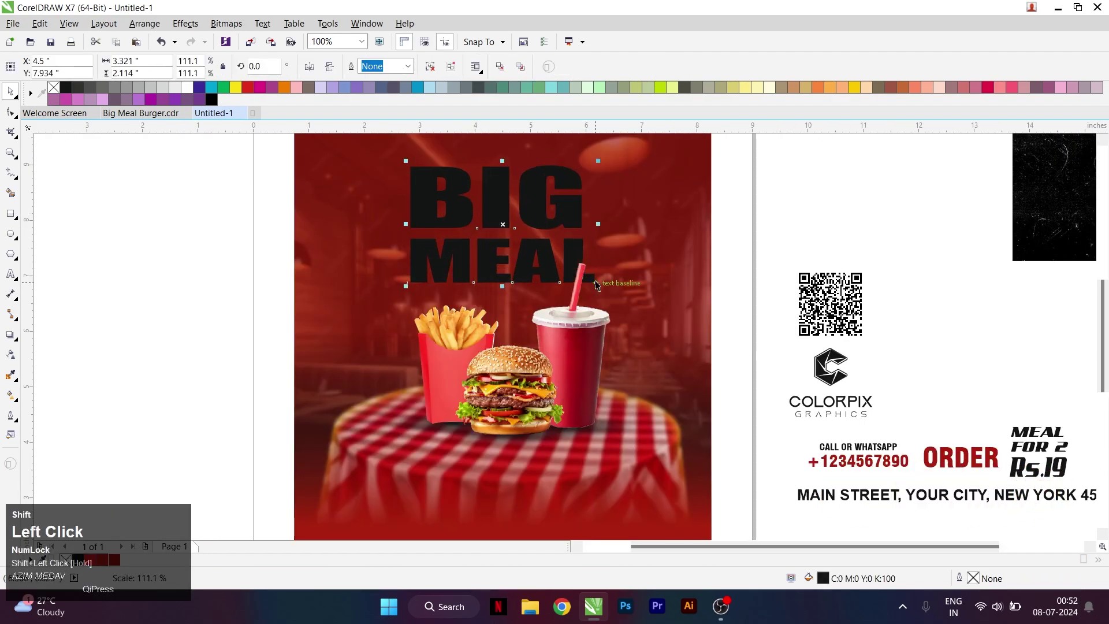
scroll(521, 235, down, 2)
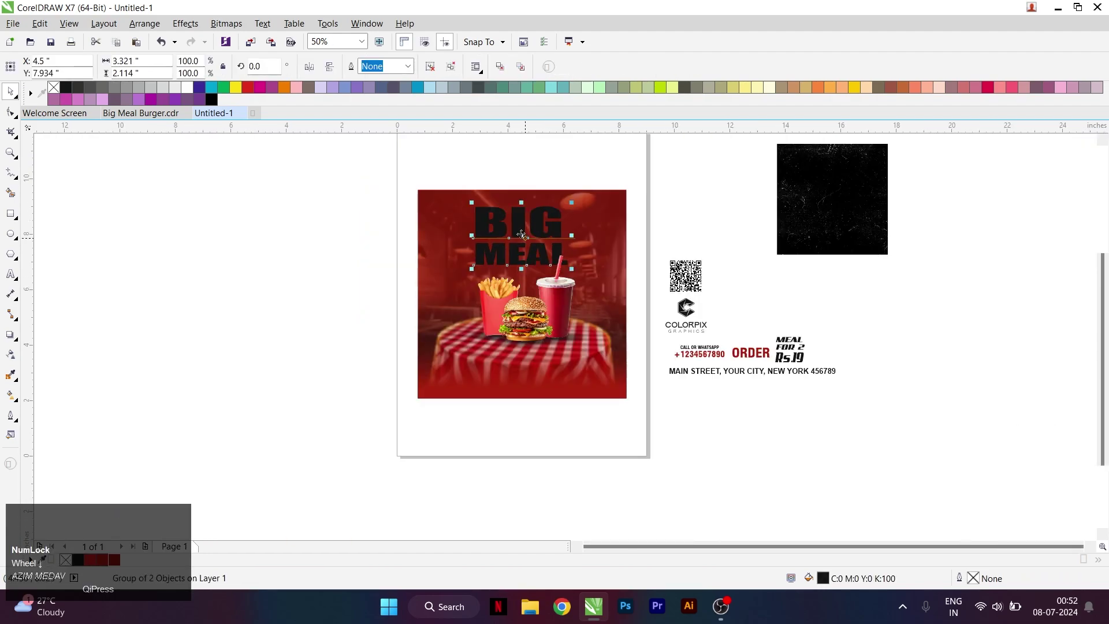
Step: Ungroup the title and colour the word BIG white and the word MEAL yellow (C0 M20 Y100 K0)
click(522, 234)
click(451, 66)
click(515, 168)
scroll(521, 226, up, 1)
click(524, 227)
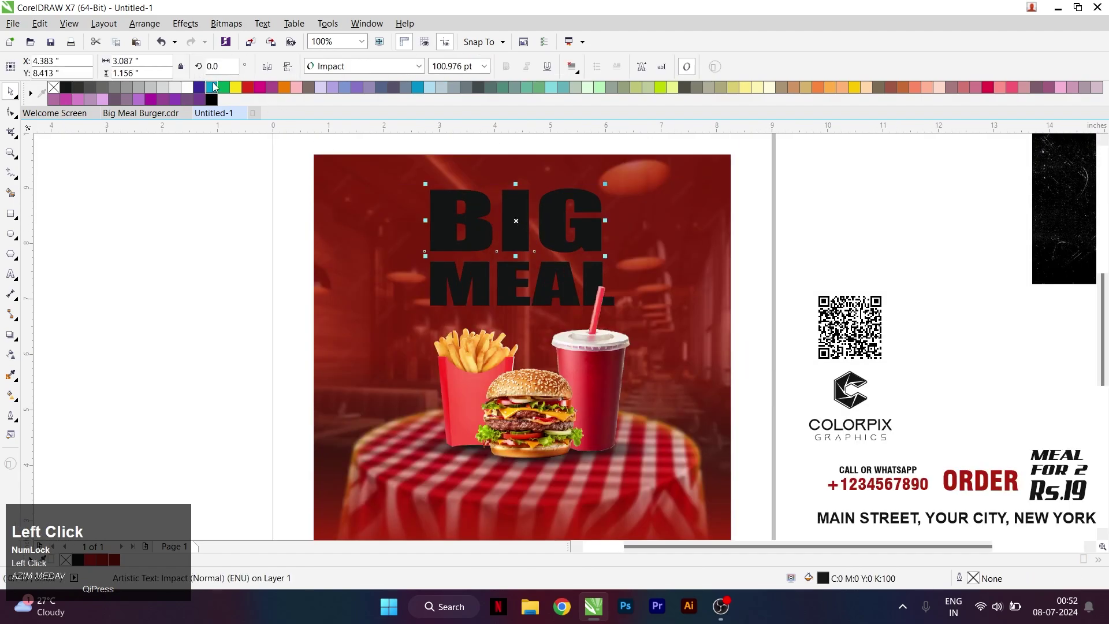
click(188, 88)
click(472, 283)
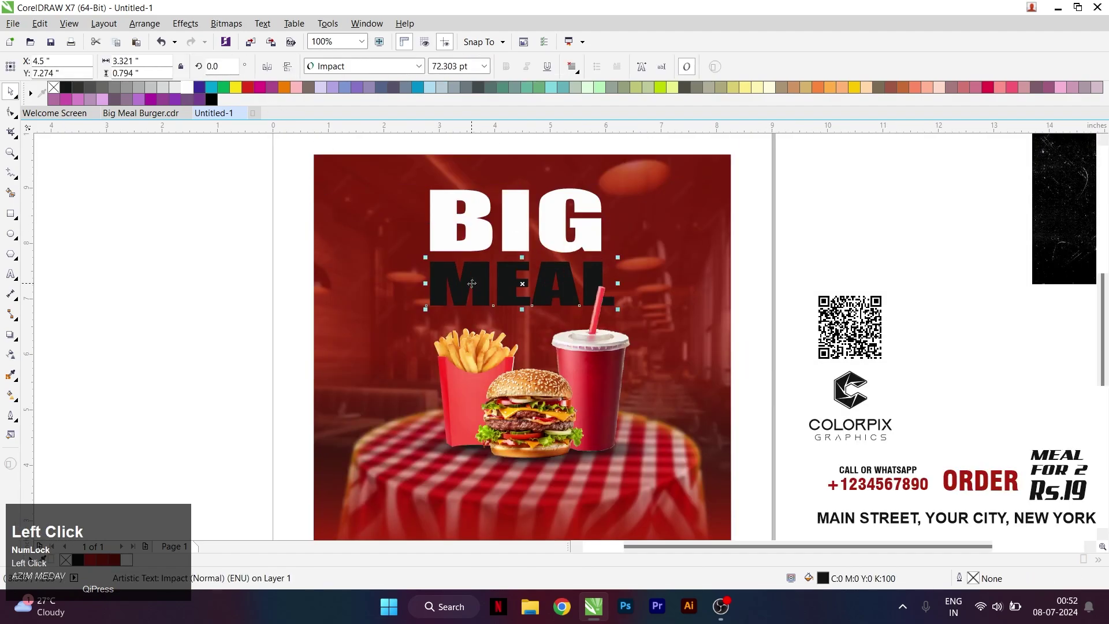
click(855, 88)
Step: Place a copy of both title words in the empty area beside the page and group it
shift+click(580, 239)
scroll(583, 244, down, 1)
drag(583, 247, 404, 247)
key(ctrl+g)
Step: Give the copied title a 1.5 pt yellow outline and remove its fill
right_click(854, 88)
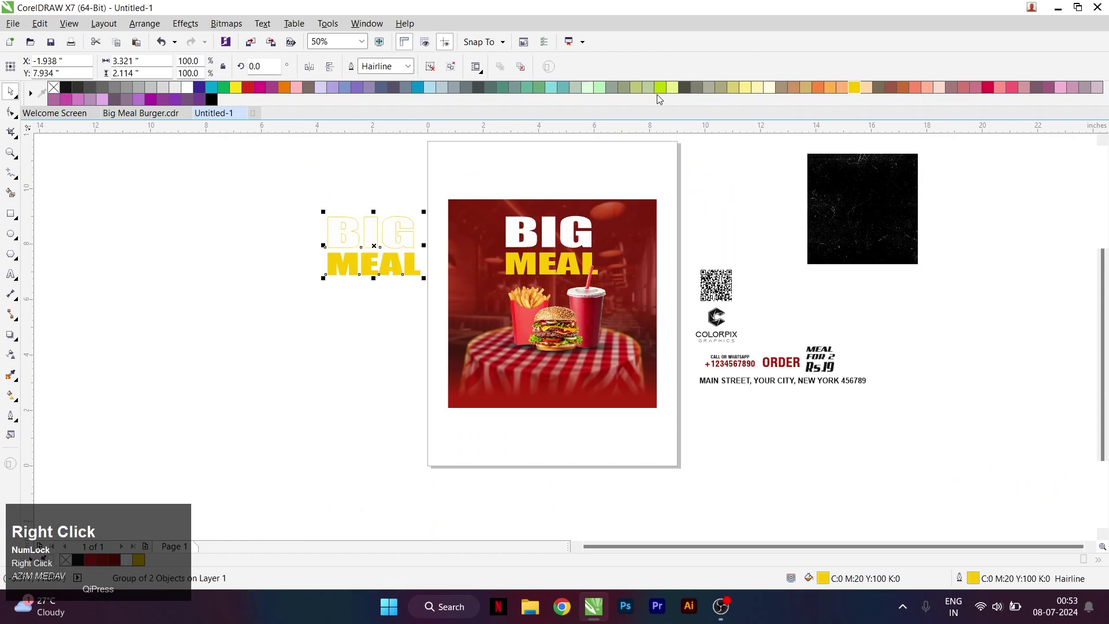
click(54, 87)
click(408, 66)
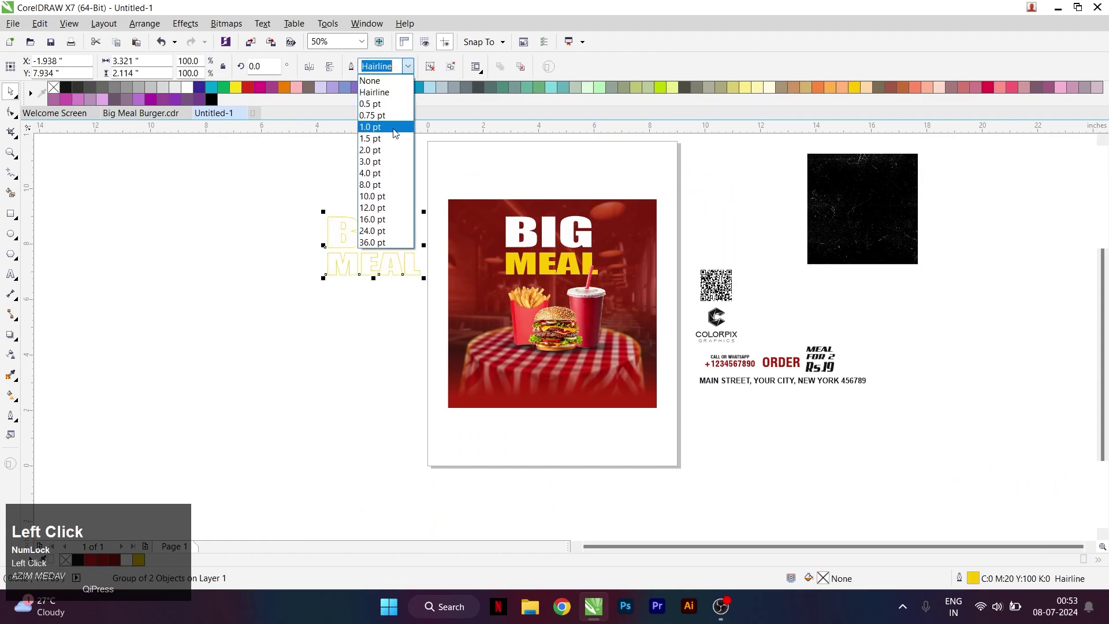
Step: Place the outlined title inside the background's PowerClip and enlarge it to about 5.34 in wide
scroll(389, 235, up, 3)
click(525, 231)
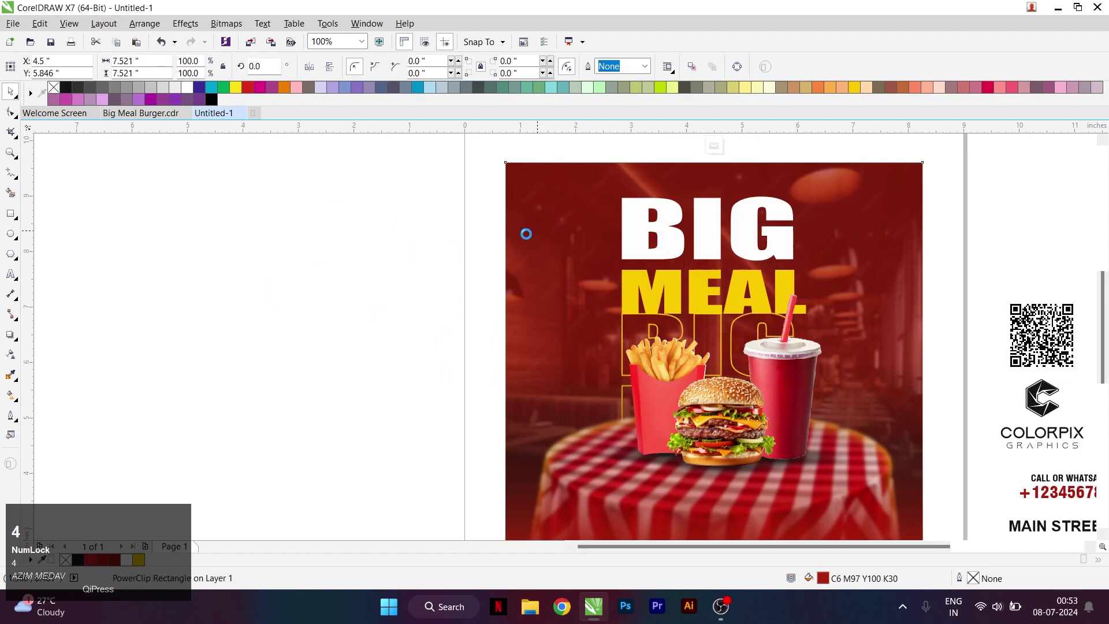
scroll(646, 297, down, 2)
click(663, 337)
mouse_move(666, 341)
mouse_down()
mouse_move(691, 354)
mouse_move(683, 339)
mouse_up()
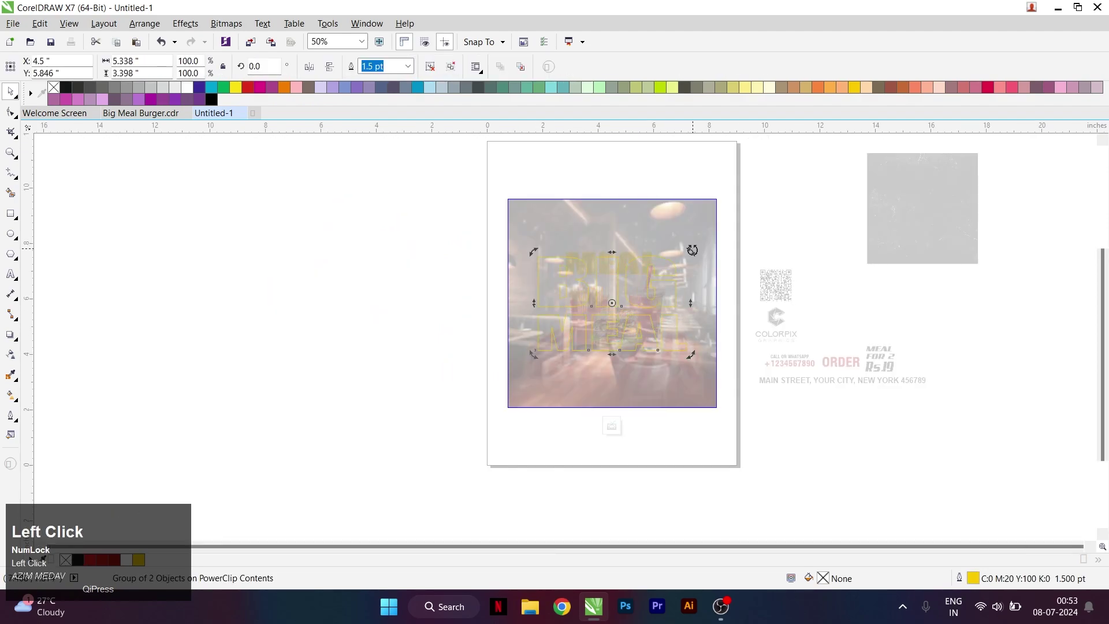
Step: Rotate the outlined title about 11°, enlarge it to about 7.5 in wide including the tilt, and move it up on the background
drag(691, 249, 680, 241)
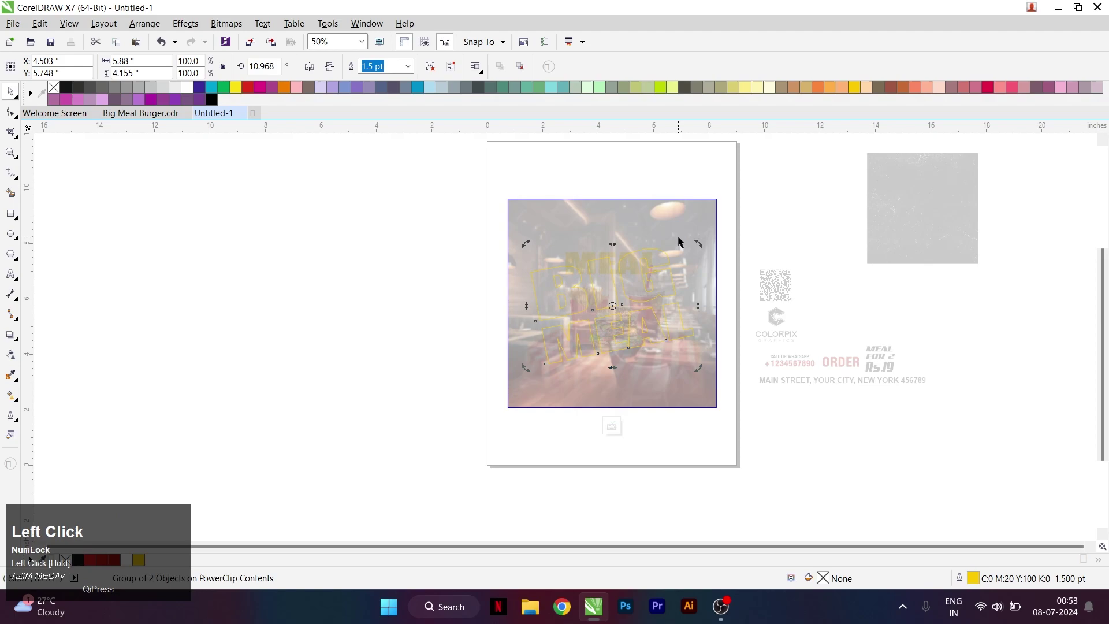
click(660, 306)
drag(697, 367, 722, 384)
drag(682, 328, 685, 301)
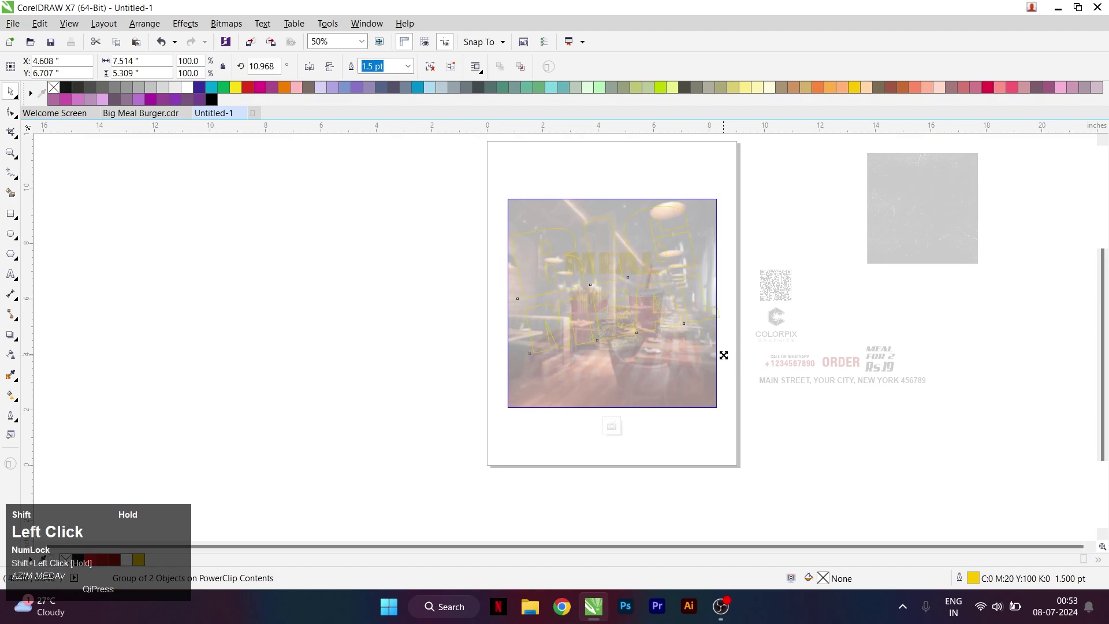
Step: Reduce the outlined title's rotation to about 7.7° and finish editing the background's PowerClip contents
drag(726, 355, 726, 358)
drag(728, 202, 732, 205)
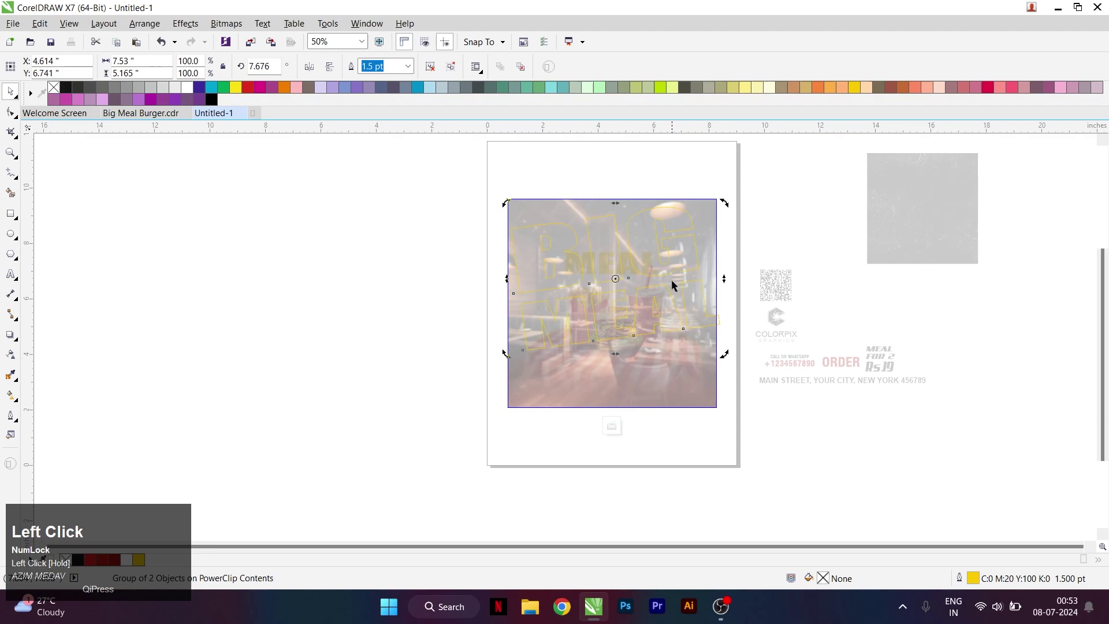
key(5)
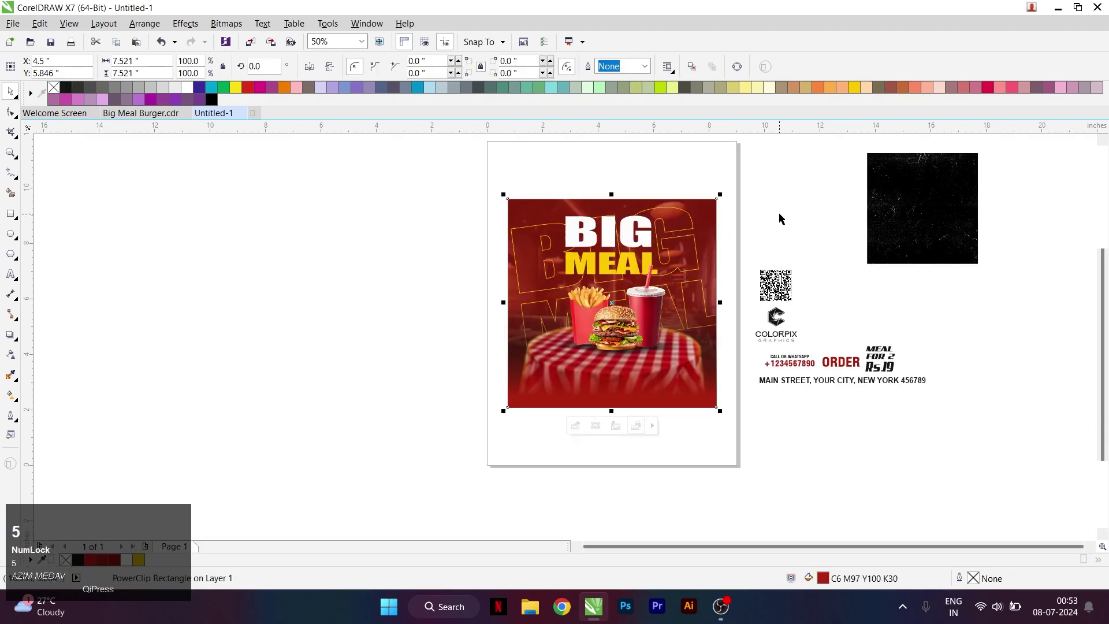
click(779, 219)
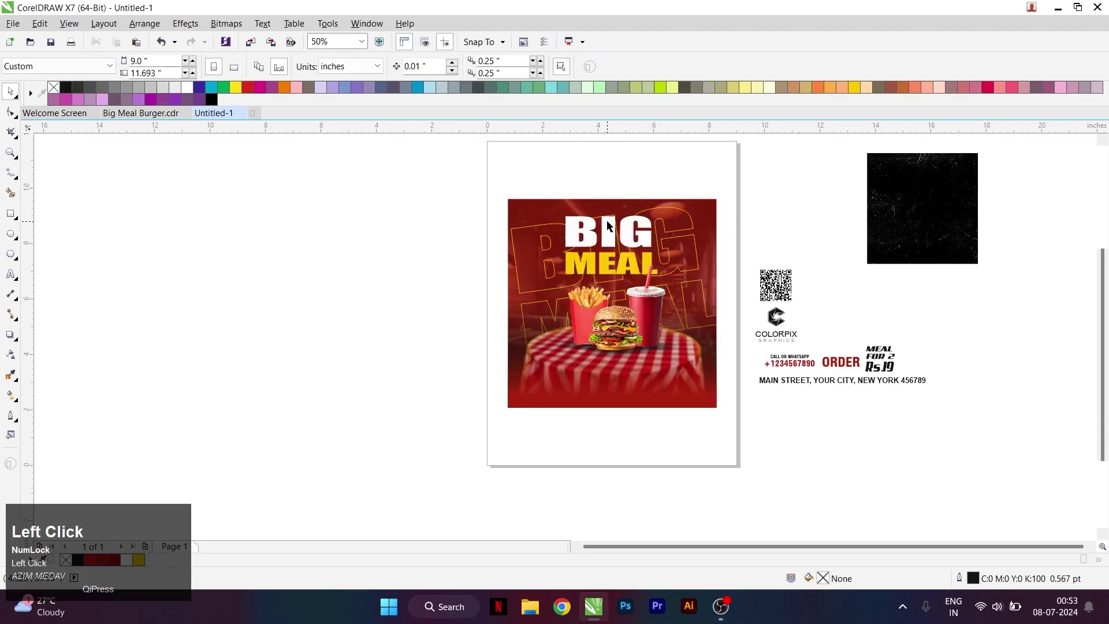
Step: Widen the solid BIG and MEAL title words together to about 3.61 in, keeping them centered
scroll(624, 233, up, 2)
click(626, 234)
shift+click(661, 279)
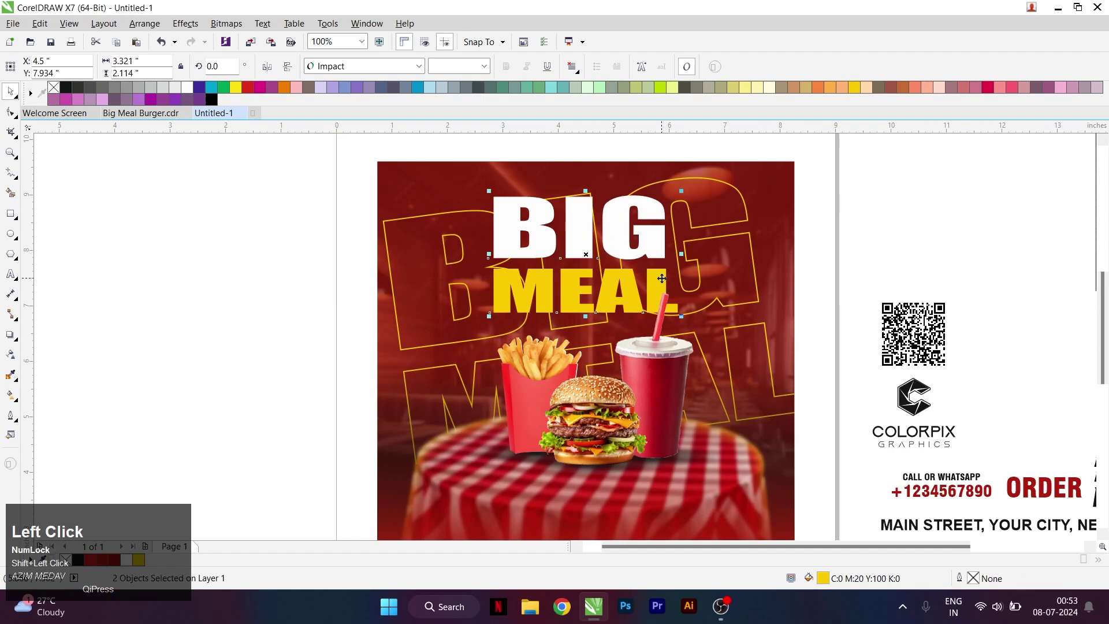
drag(687, 253, 688, 252)
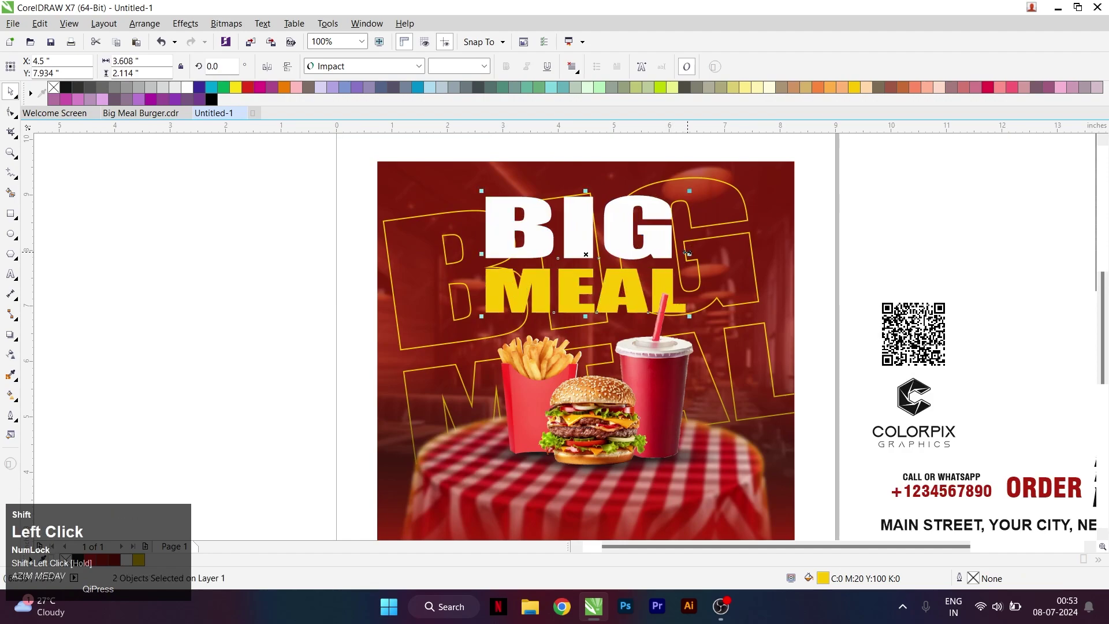
click(850, 227)
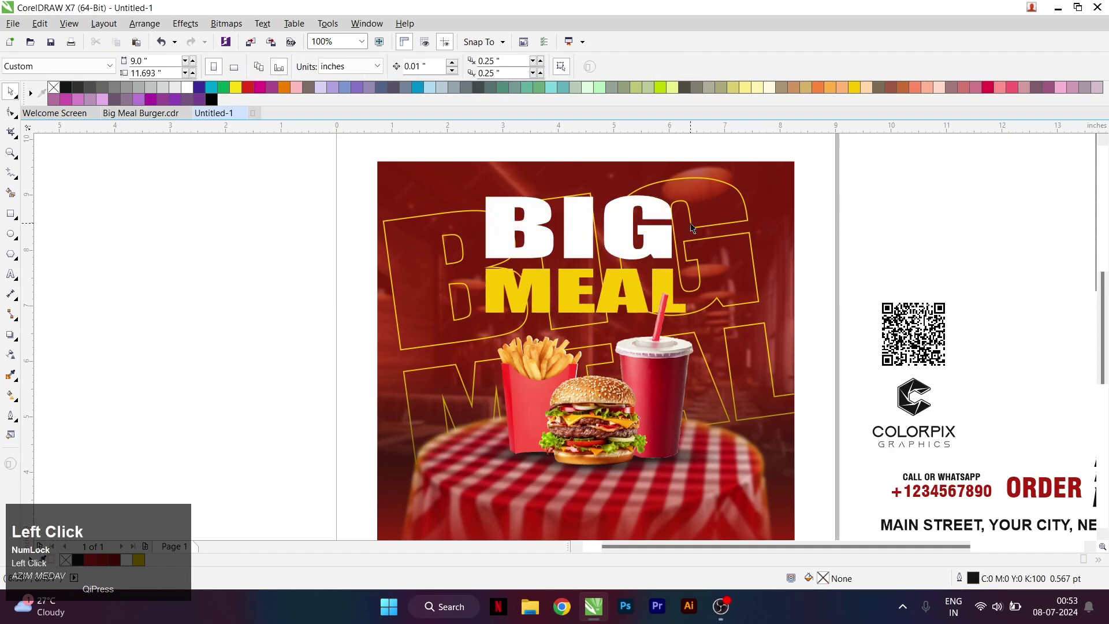
Step: Draw a square about 1.52 in wide in the empty area beside the page and round its corners by about 0.11 in
scroll(690, 227, down, 2)
scroll(850, 357, up, 2)
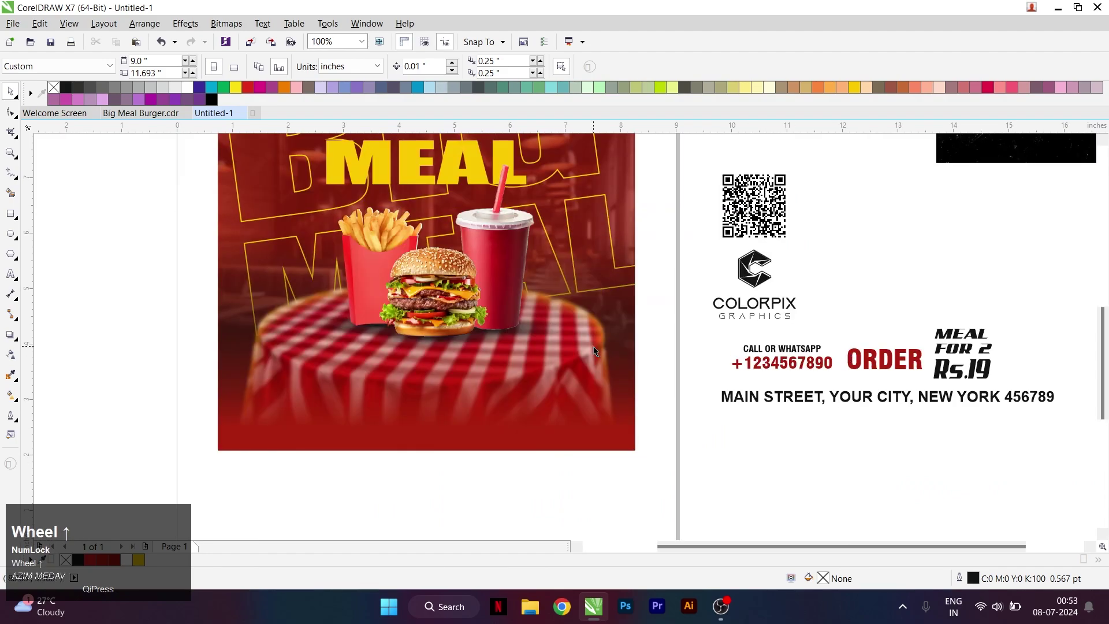
click(11, 213)
scroll(317, 260, up, 1)
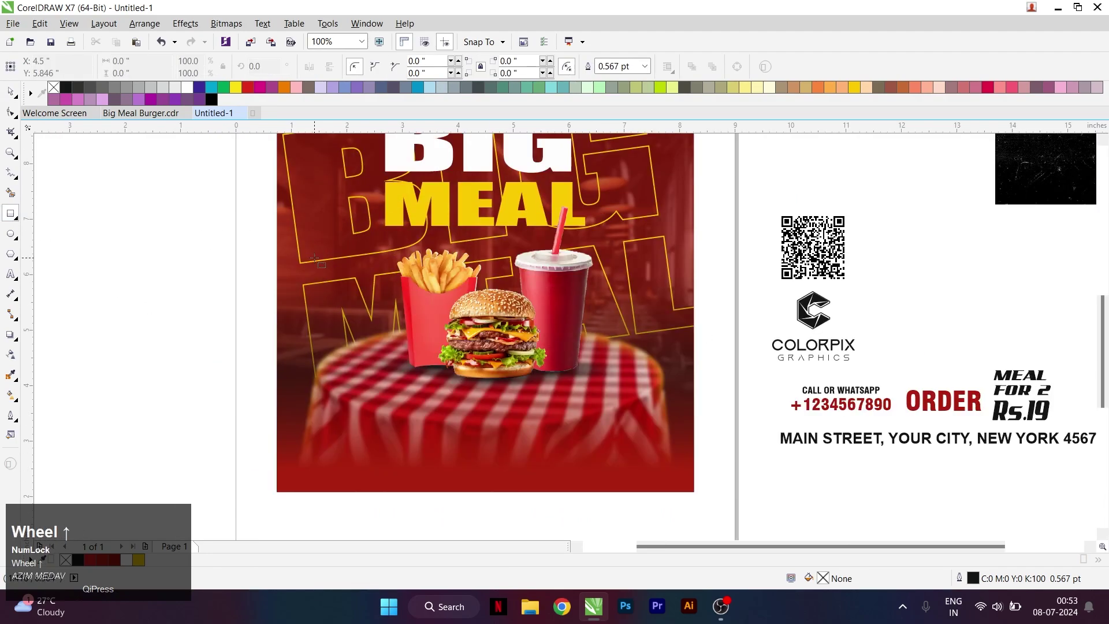
drag(118, 231, 203, 315)
key(space)
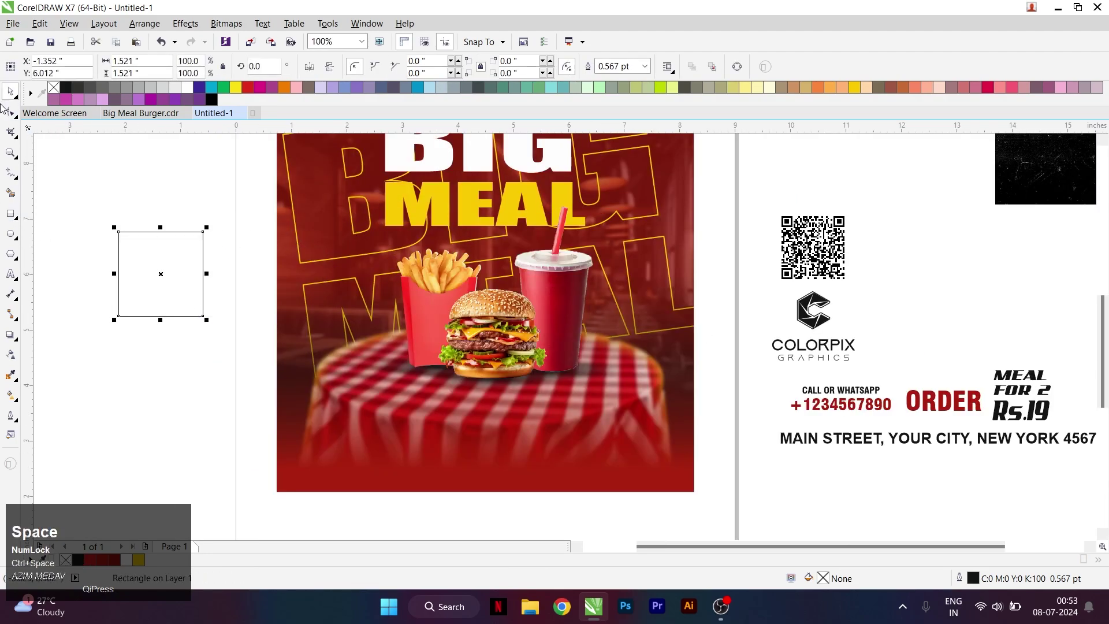
scroll(132, 242, up, 2)
drag(104, 217, 113, 222)
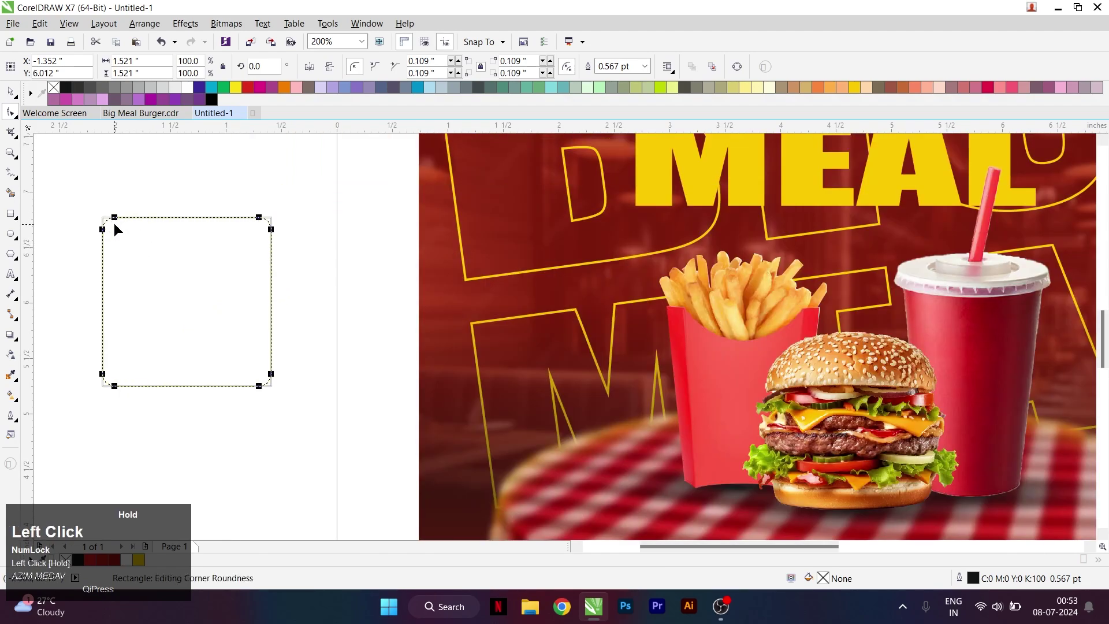
key(ctrl+space)
Step: Draw a three-sided polygon about 0.44 × 0.38 in below the rounded square and flip it vertically
click(11, 254)
scroll(318, 248, down, 1)
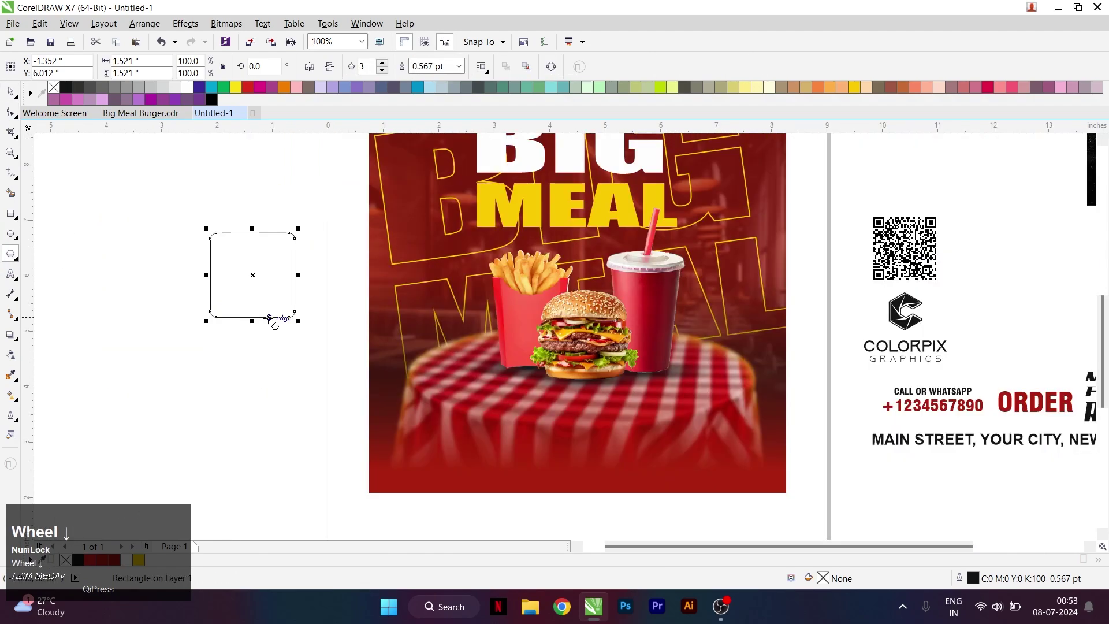
scroll(262, 324, up, 1)
drag(244, 337, 293, 394)
key(ctrl+space)
click(330, 66)
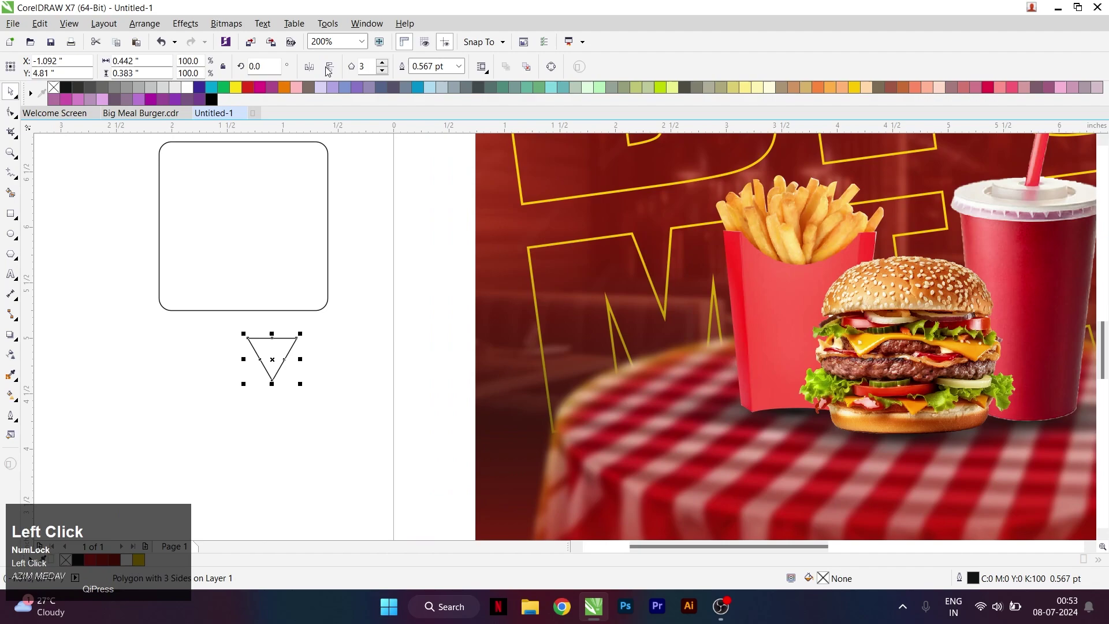
Step: Narrow the triangle to about 0.26 in, overlap it with the rounded square's bottom edge, and weld the two shapes
scroll(301, 367, up, 2)
drag(297, 351, 167, 281)
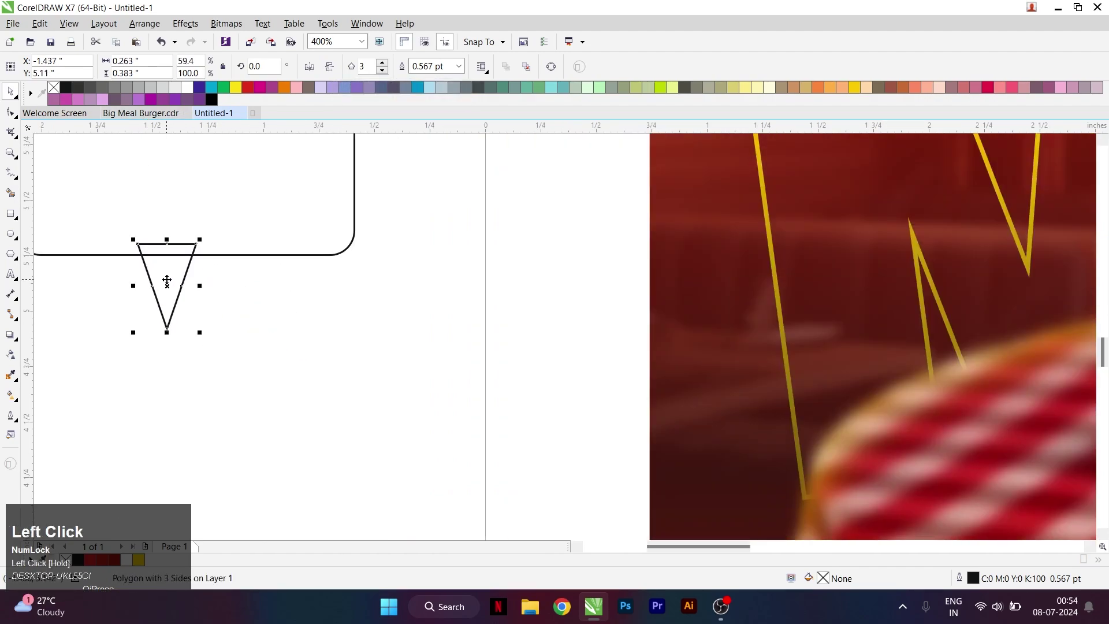
shift+click(167, 197)
click(383, 71)
Step: Reshape the welded bubble's tail by deleting its extra side nodes and slanting its tip to the right
key(F10)
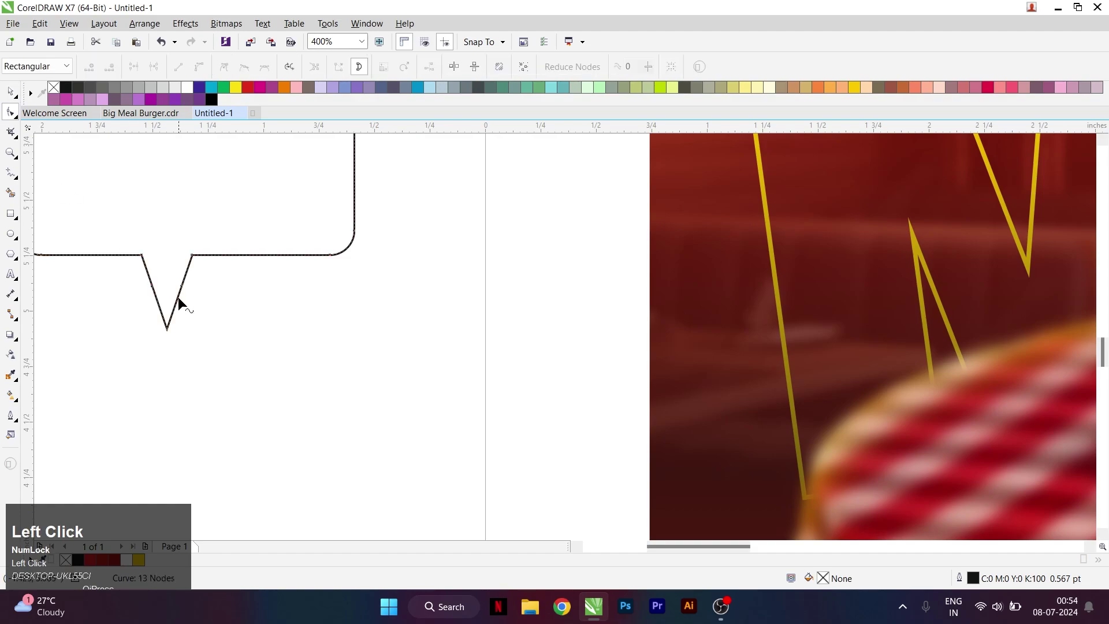
drag(201, 294, 196, 348)
key(Delete)
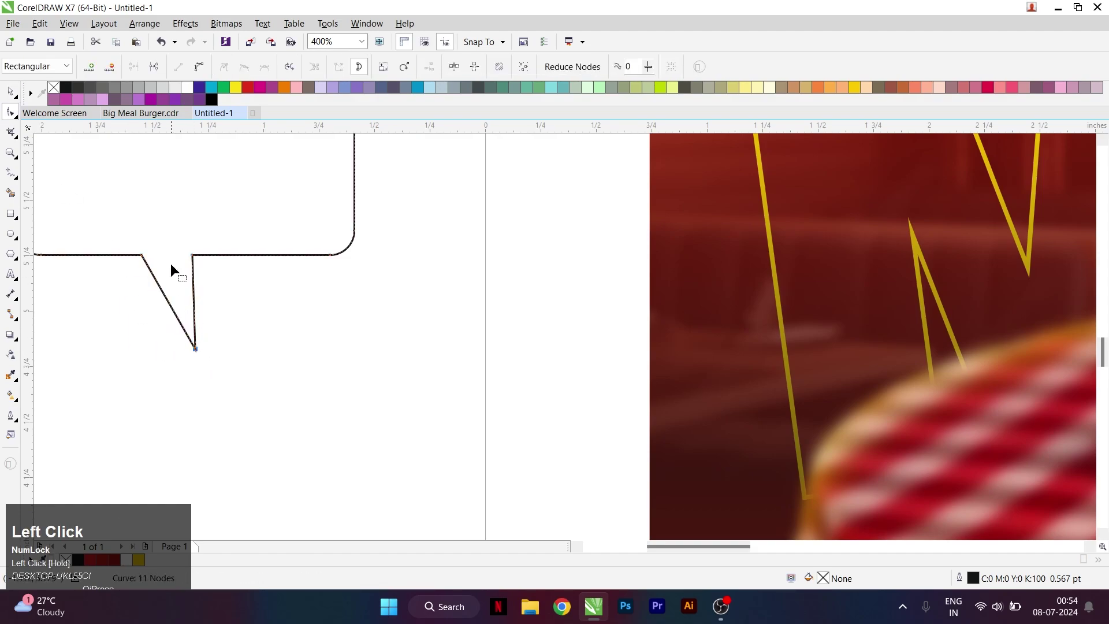
drag(192, 255, 121, 255)
click(142, 255)
drag(196, 348, 188, 331)
scroll(283, 287, down, 2)
key(space)
Step: Place the speech bubble beside the fries, fill it with yellow C0 M20 Y100 K0, and remove its outline
drag(254, 238, 603, 264)
click(855, 87)
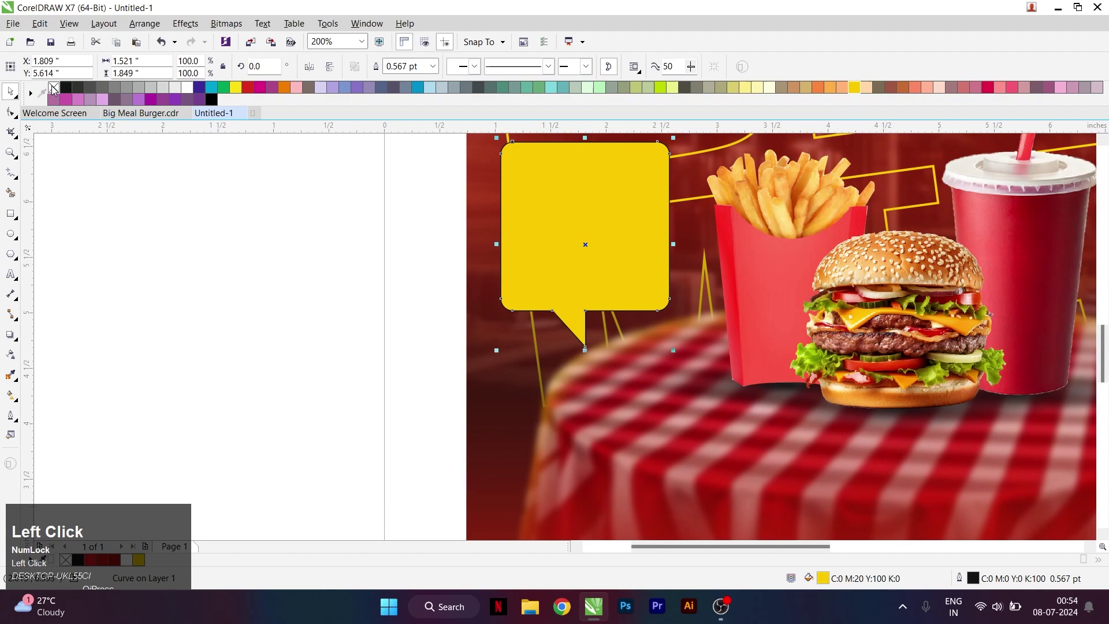
right_click(54, 87)
Step: Scale the speech bubble to about 69.3%, 1.05 in wide, and reposition it in the space beside the fries
scroll(447, 346, up, 1)
scroll(554, 294, up, 1)
drag(566, 187, 540, 220)
drag(489, 291, 502, 277)
Step: Lower the nodes along the bubble's top edge to make the whole shape about 1.17 in high
click(11, 113)
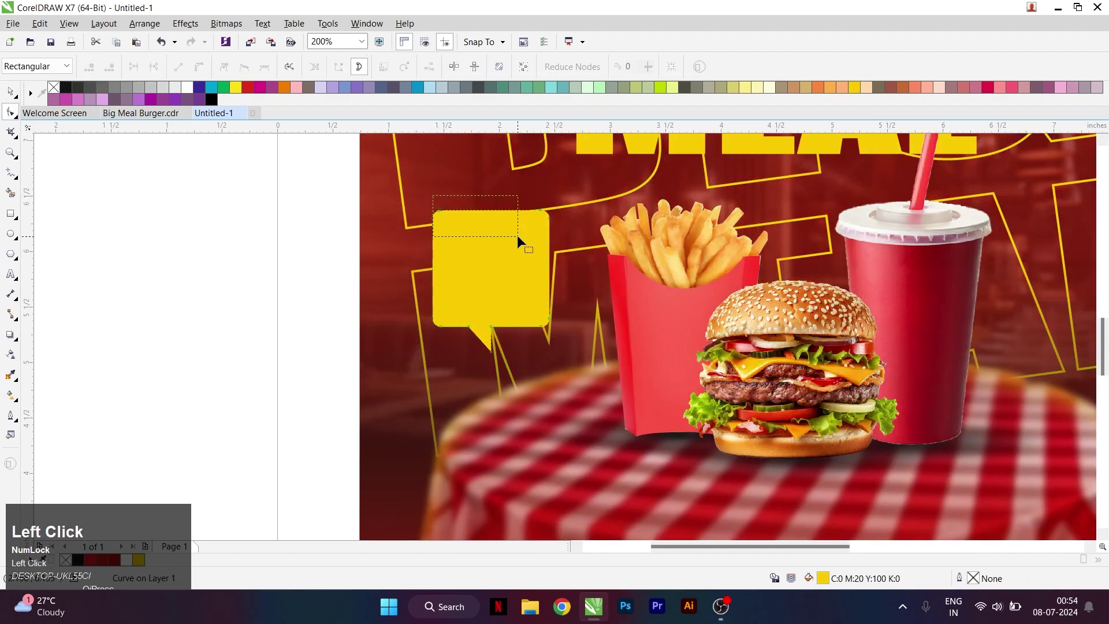
drag(549, 218, 552, 228)
key(ctrl+z)
drag(581, 190, 378, 255)
drag(432, 218, 433, 232)
key(ctrl+space)
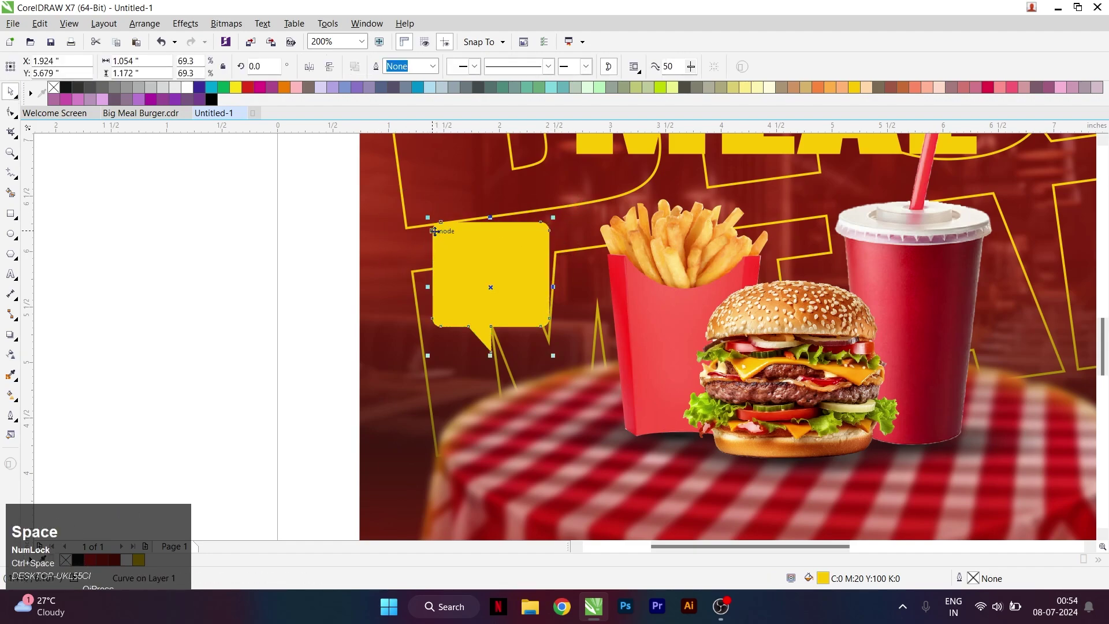
Step: Shift the bubble tail's base nodes and tip to the right and lengthen the tail, making the shape about 1.27 in high
click(10, 112)
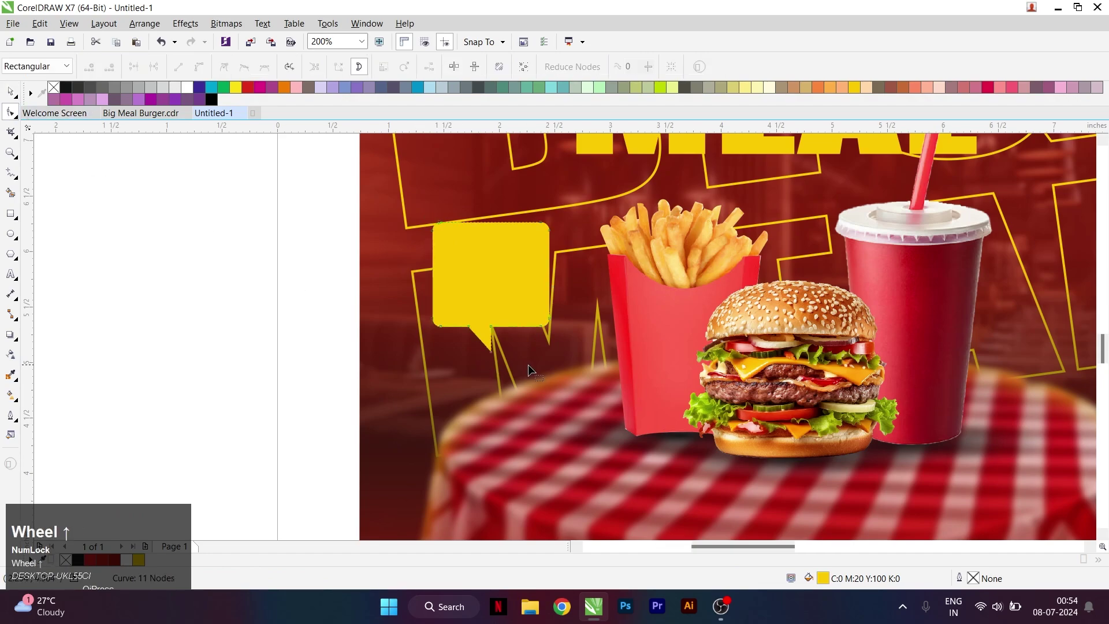
scroll(528, 365, up, 1)
drag(491, 321, 475, 361)
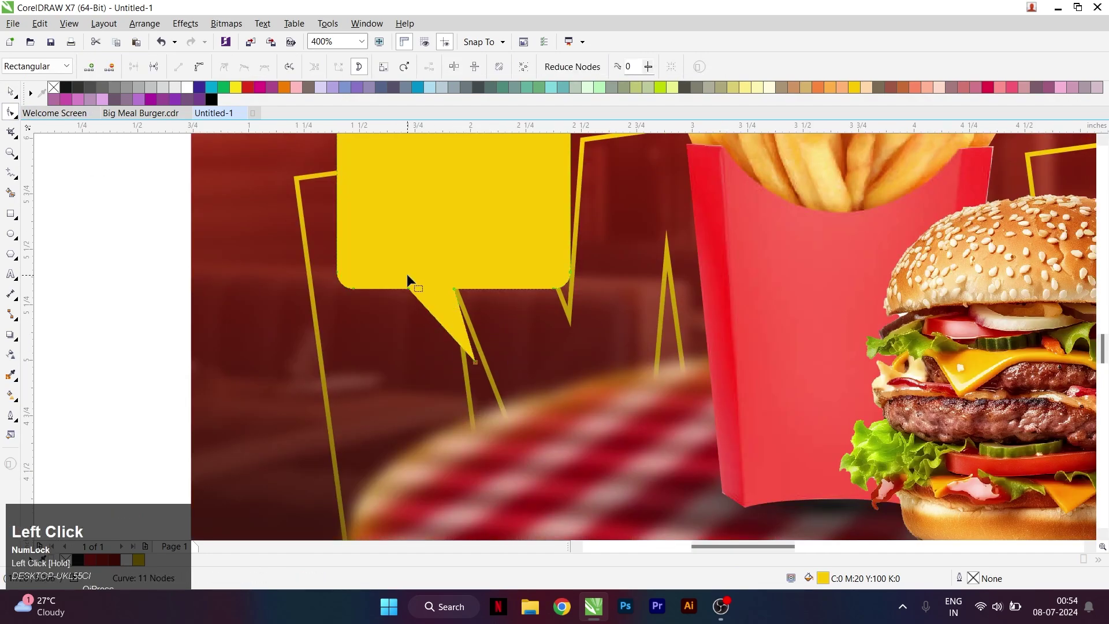
drag(454, 289, 477, 290)
mouse_move(501, 358)
mouse_down()
mouse_move(457, 378)
mouse_move(498, 360)
mouse_up()
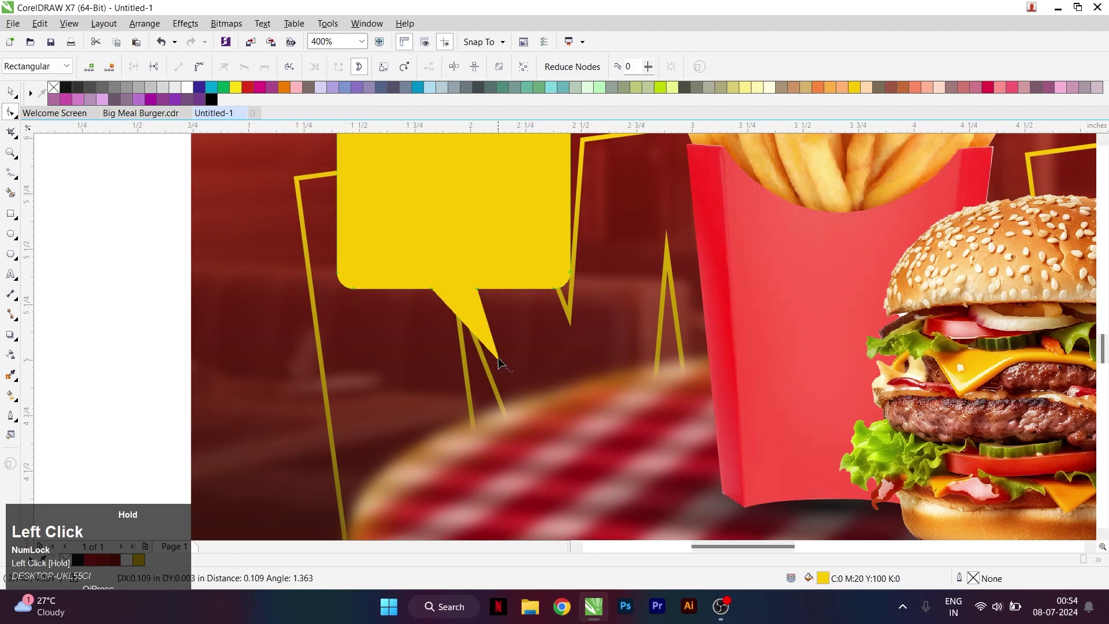
click(432, 290)
drag(432, 288, 444, 288)
click(484, 366)
key(ctrl+z)
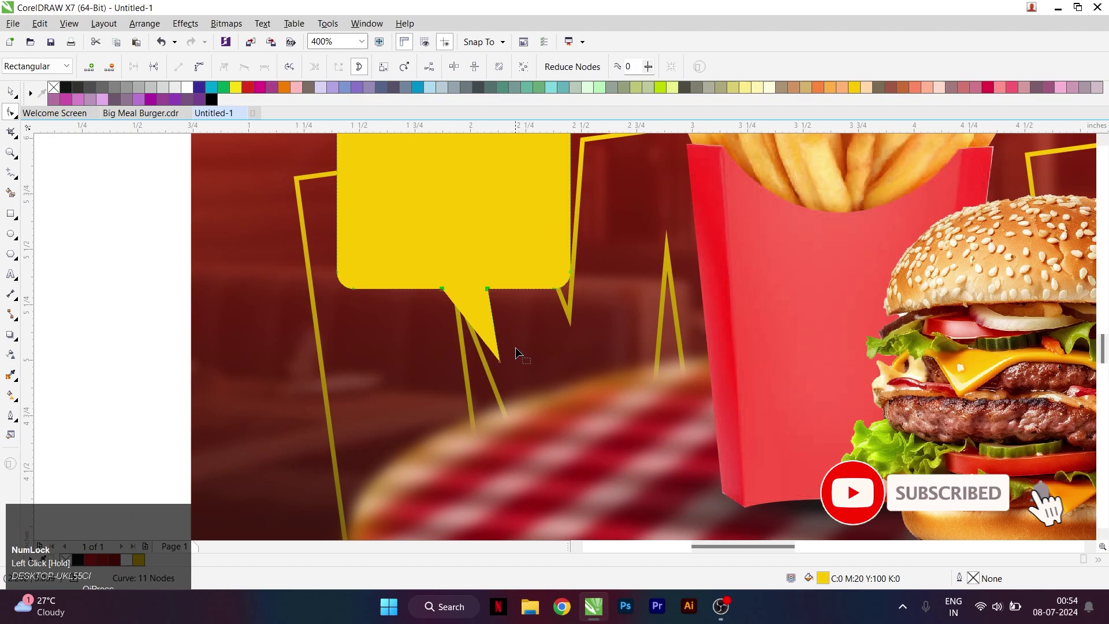
drag(500, 361, 504, 362)
Step: Widen the speech bubble from its center to about 1.19 in
key(space)
scroll(500, 347, down, 2)
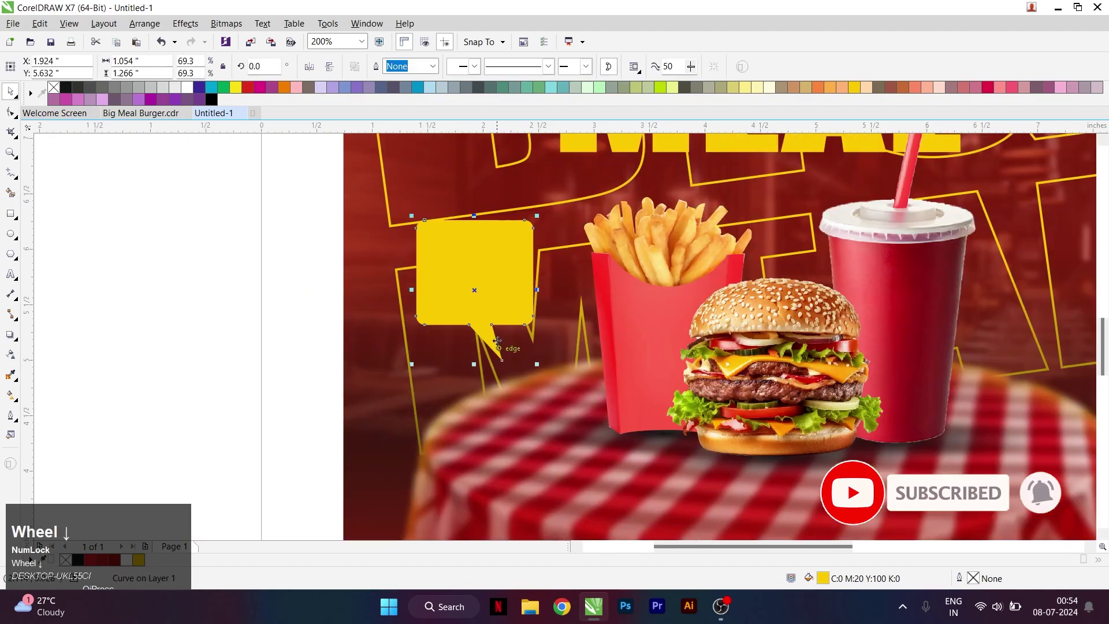
drag(543, 296, 551, 297)
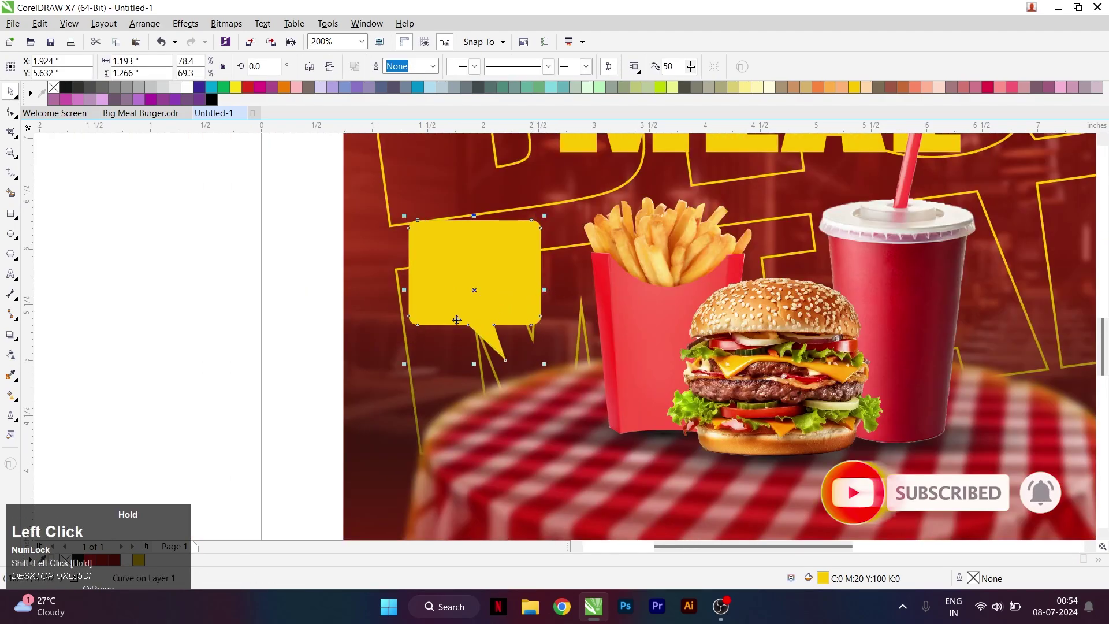
Step: Move the MEAL FOR 2 and Rs.19 texts onto the speech bubble and bring them to the front
scroll(441, 314, down, 2)
scroll(800, 341, down, 2)
scroll(799, 341, up, 1)
click(1008, 381)
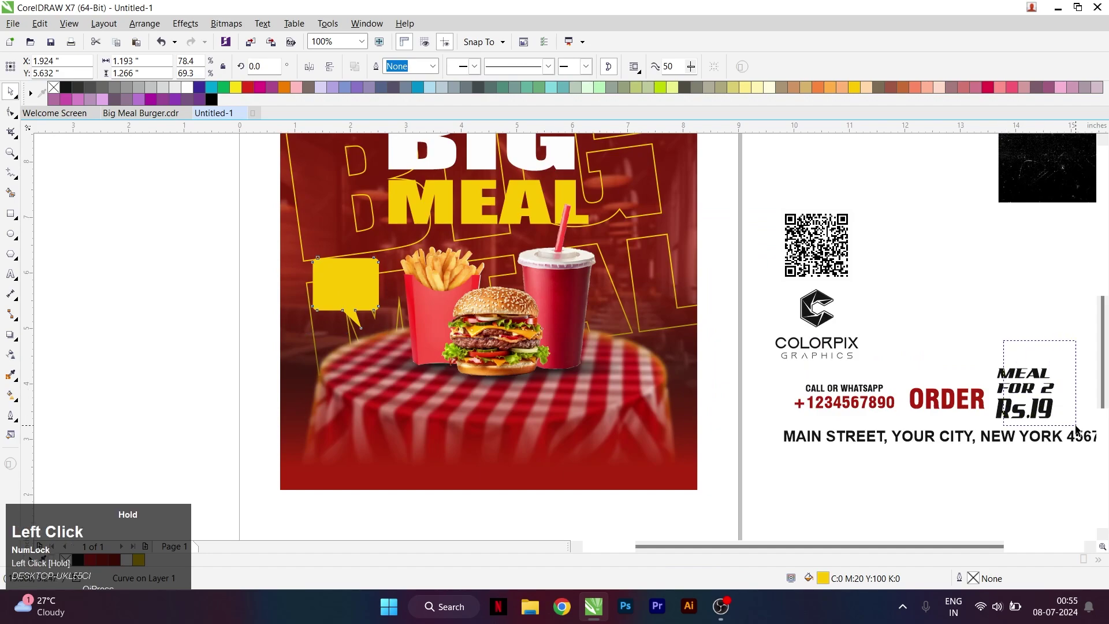
drag(1008, 381, 301, 290)
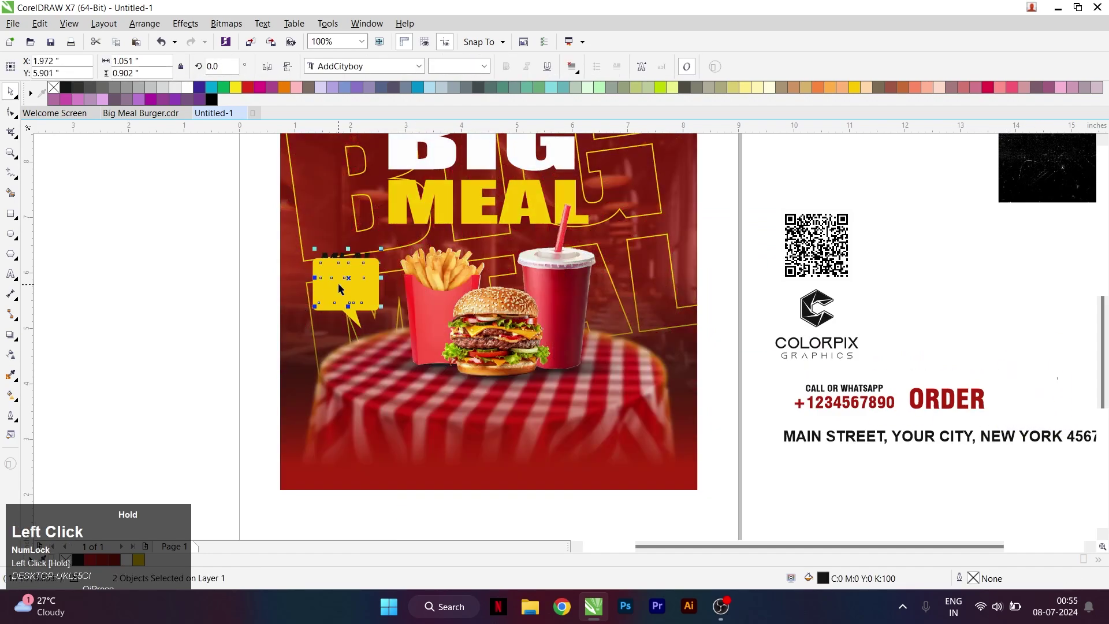
scroll(358, 260, up, 1)
key(shift+Page_Up)
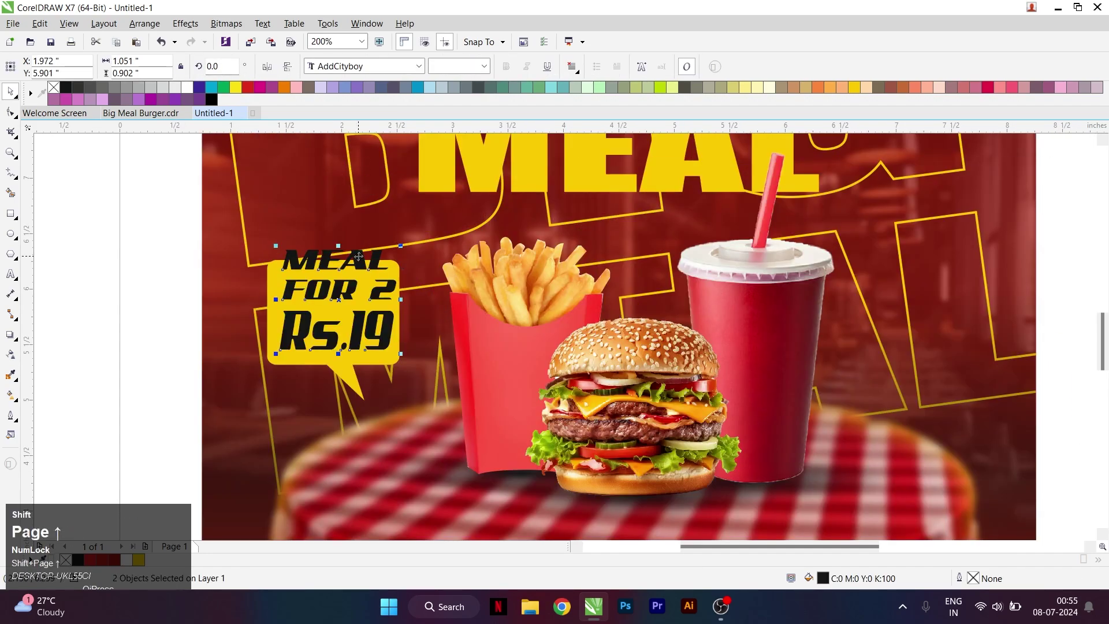
Step: Scale the offer texts together to about 0.88 in wide and center them horizontally inside the bubble
scroll(409, 250, up, 1)
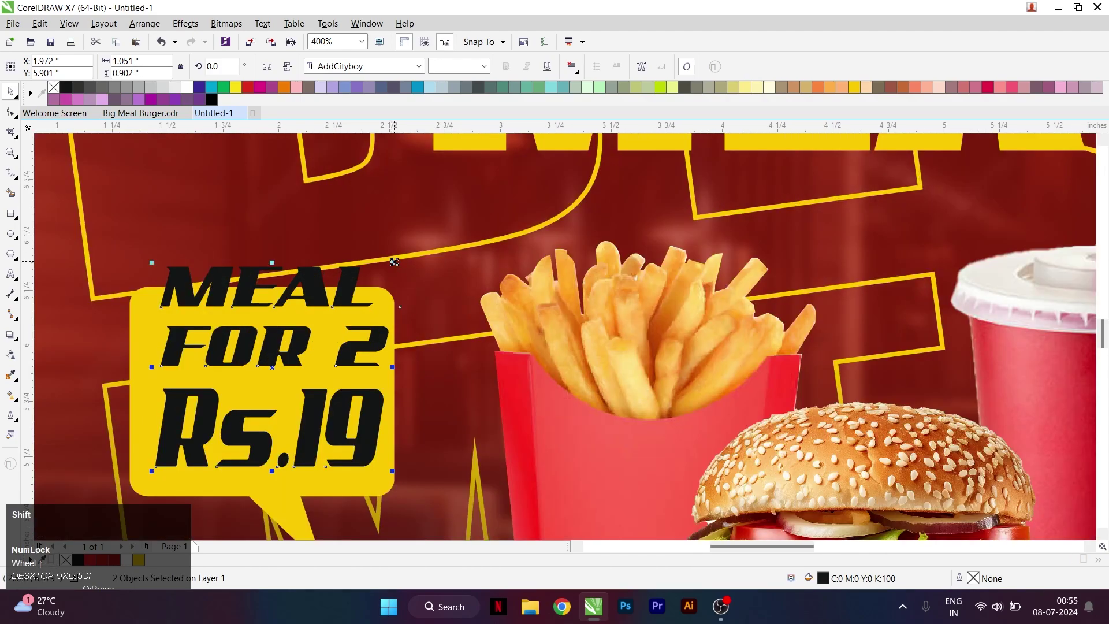
drag(394, 261, 361, 289)
drag(307, 358, 277, 367)
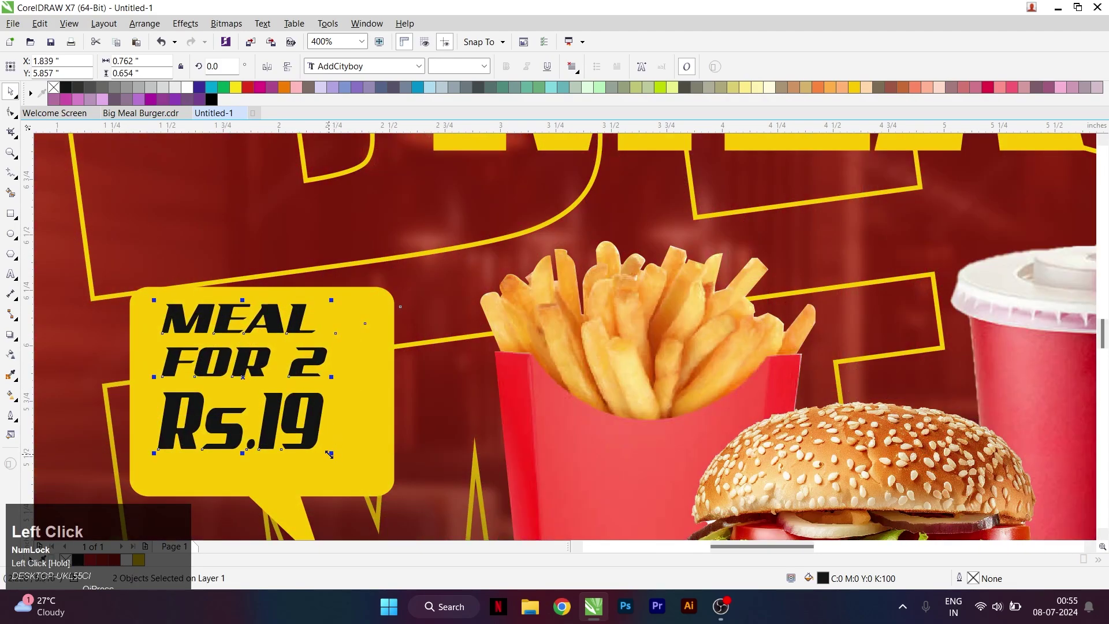
drag(329, 455, 352, 439)
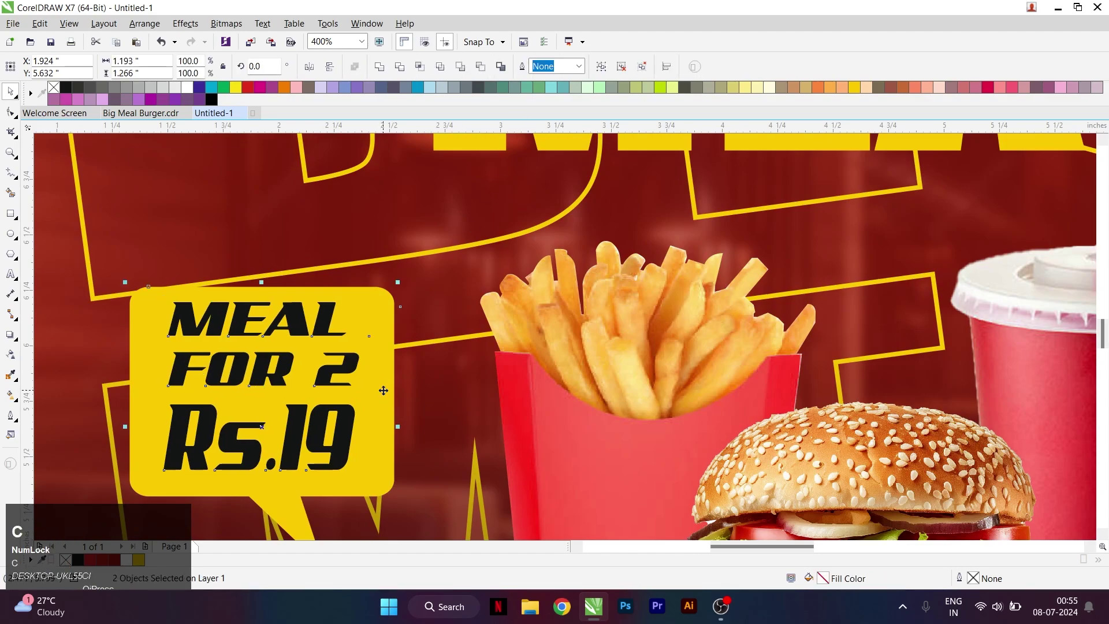
key(ctrl+z)
click(362, 369)
click(449, 66)
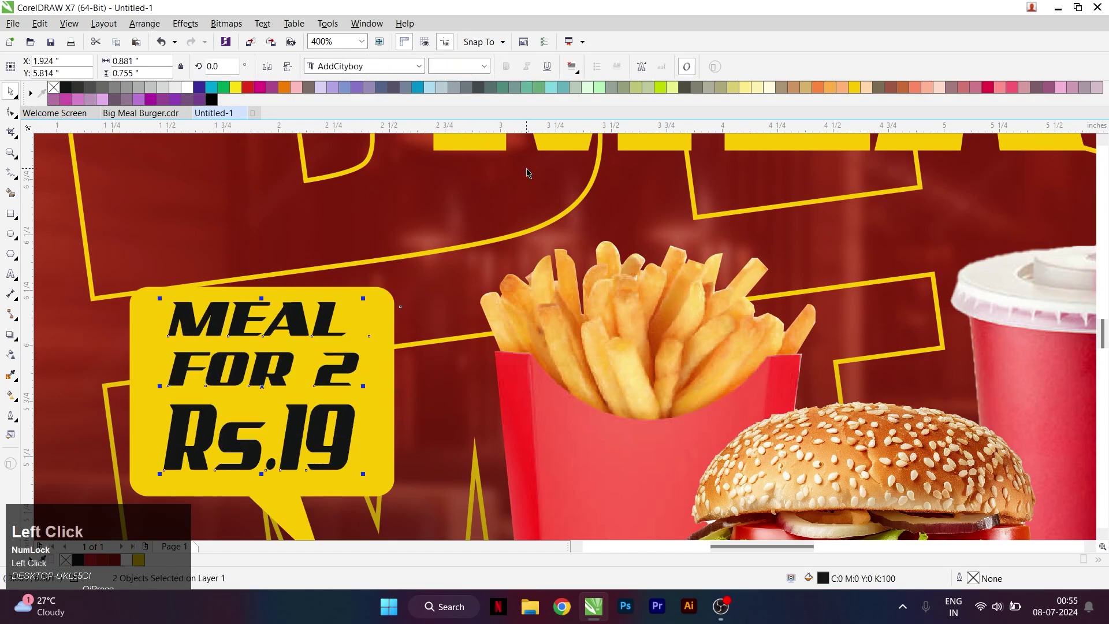
Step: Fill the MEAL FOR 2 text with white and the Rs.19 price with dark red
scroll(527, 174, down, 1)
scroll(425, 252, up, 1)
alt+drag(270, 190, 351, 258)
click(351, 259)
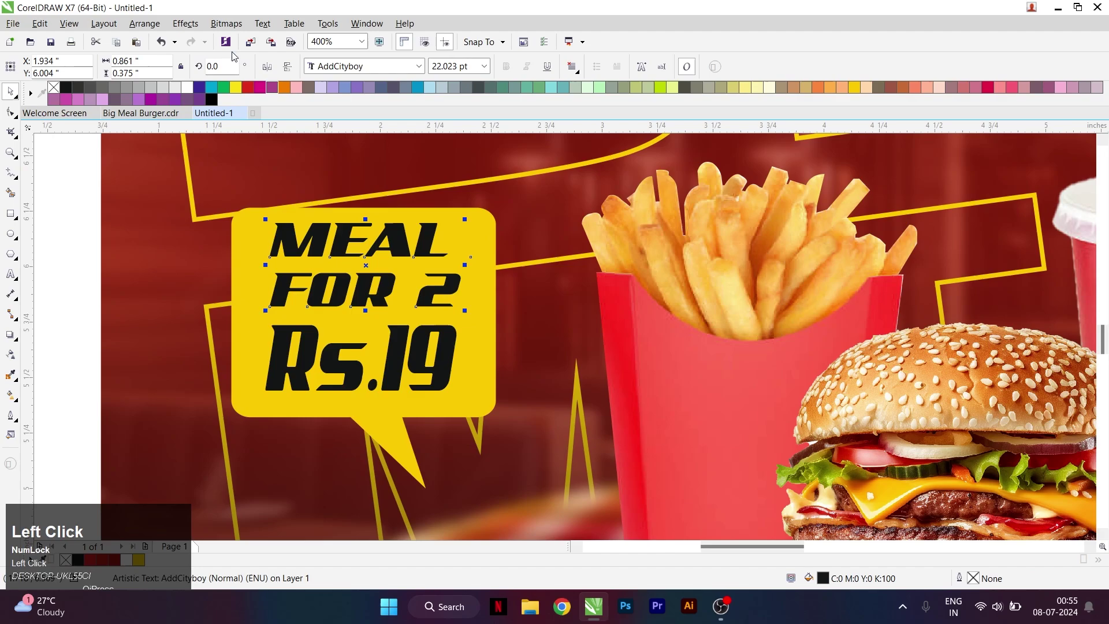
click(189, 91)
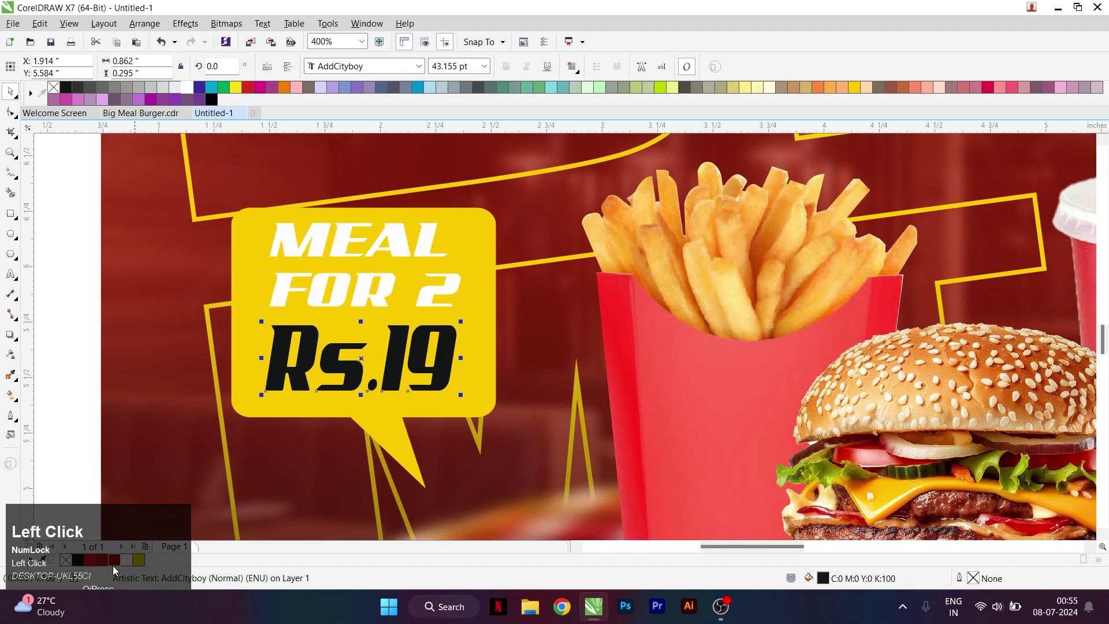
click(115, 559)
scroll(179, 215, down, 1)
click(179, 215)
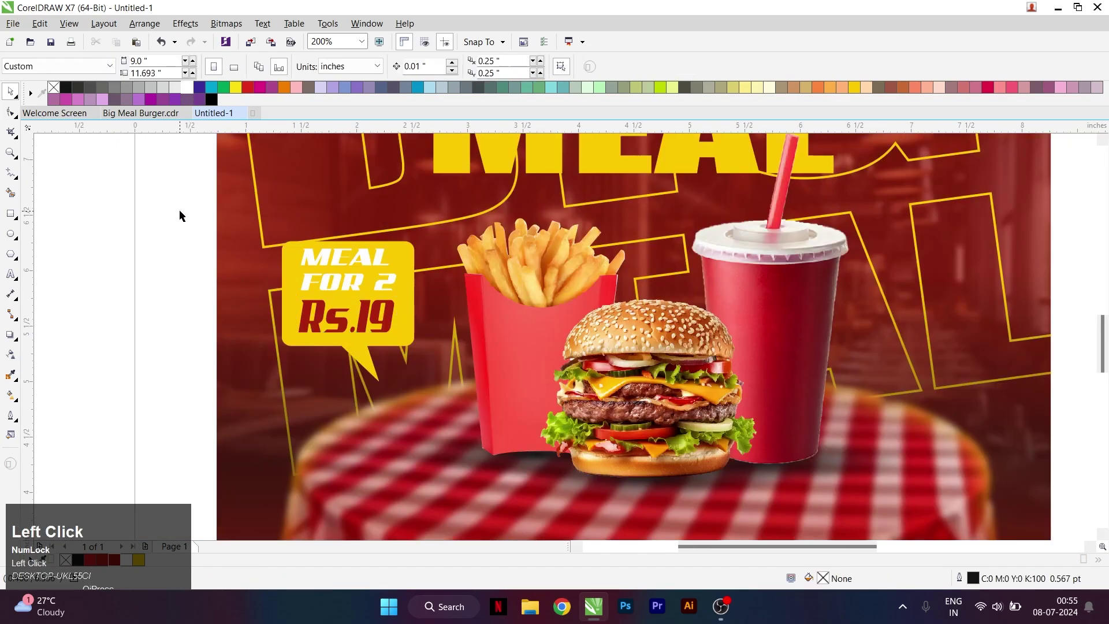
Step: Change the bubble's offer text to MEAL FOR 1
scroll(367, 282, up, 1)
double_click(369, 279)
text(1)
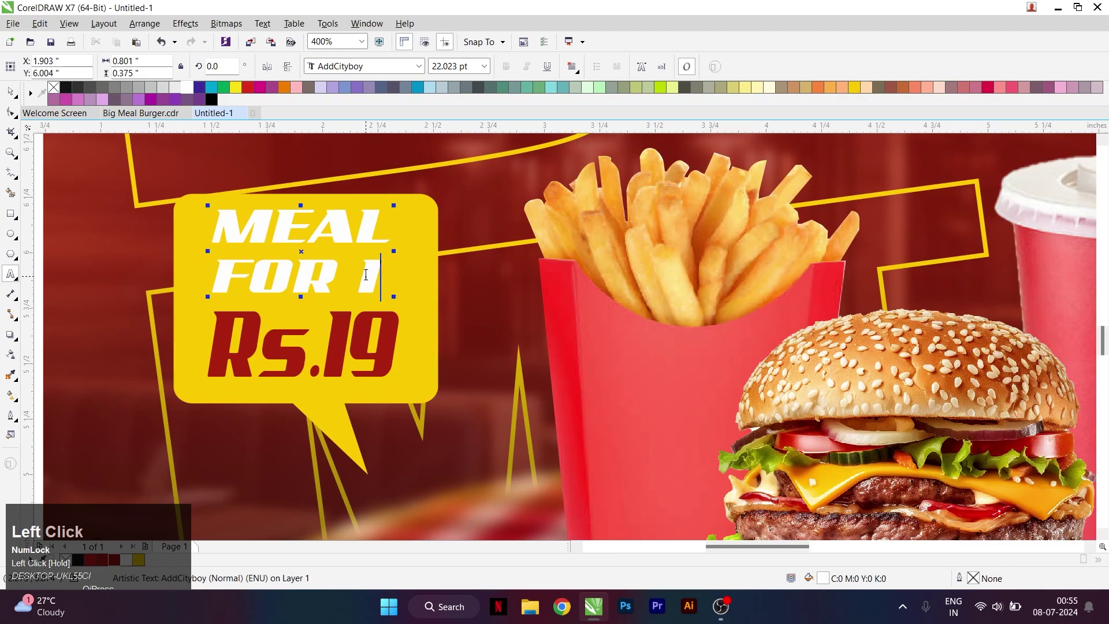
Step: Place a copy of the yellow MEAL FOR 1 price bubble level with the original, beside the drink cup
key(ctrl+space)
scroll(474, 322, down, 1)
drag(193, 235, 469, 409)
scroll(397, 327, down, 1)
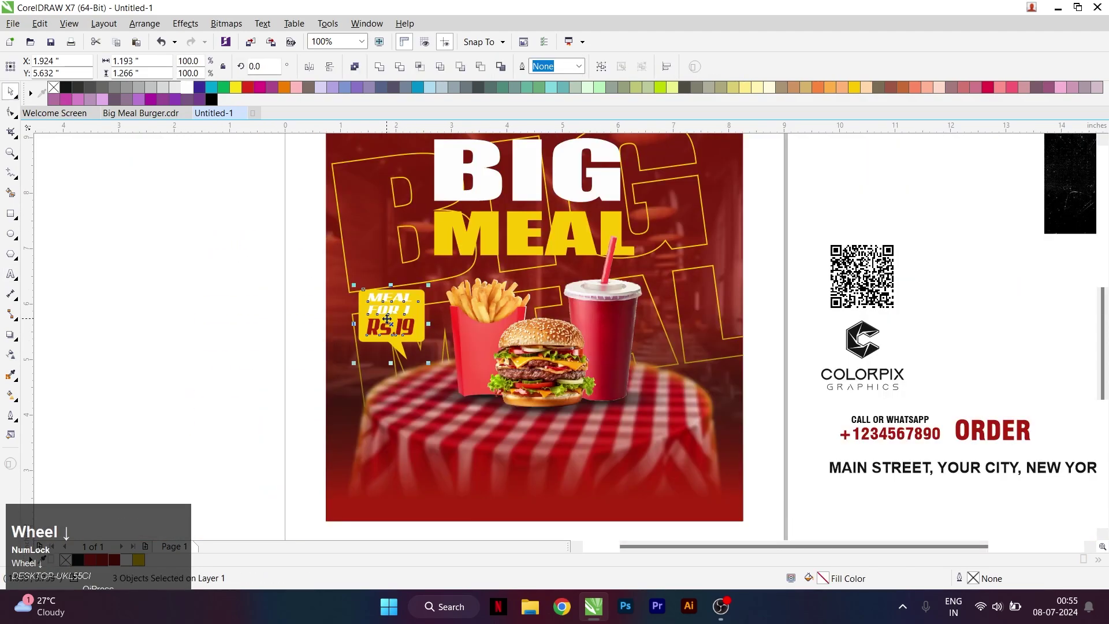
drag(387, 318, 688, 319)
right_click(688, 319)
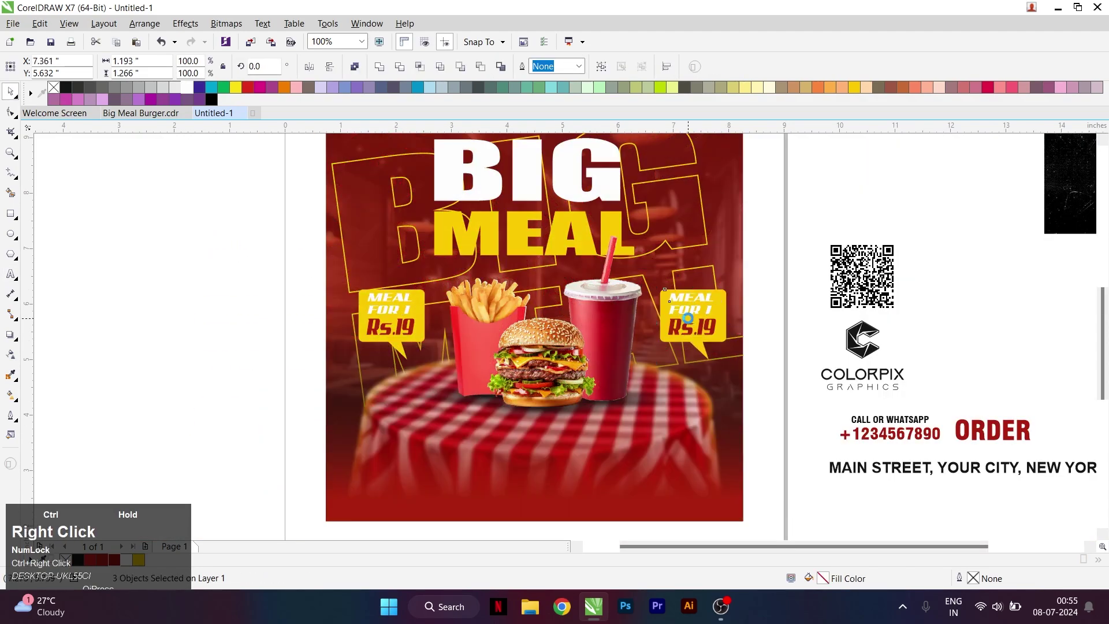
Step: Mirror the copied bubble shape horizontally so its tail points toward the food
click(770, 294)
scroll(728, 325, up, 1)
click(717, 320)
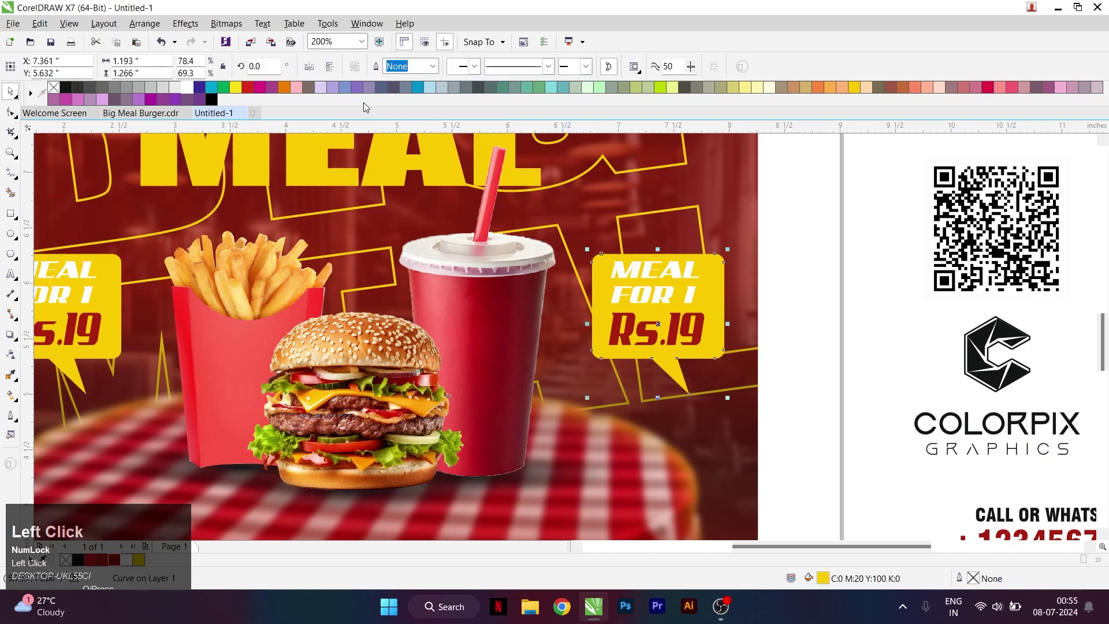
click(309, 68)
click(763, 279)
Step: Change the copied bubble's offer text to MEAL FOR 2
double_click(685, 296)
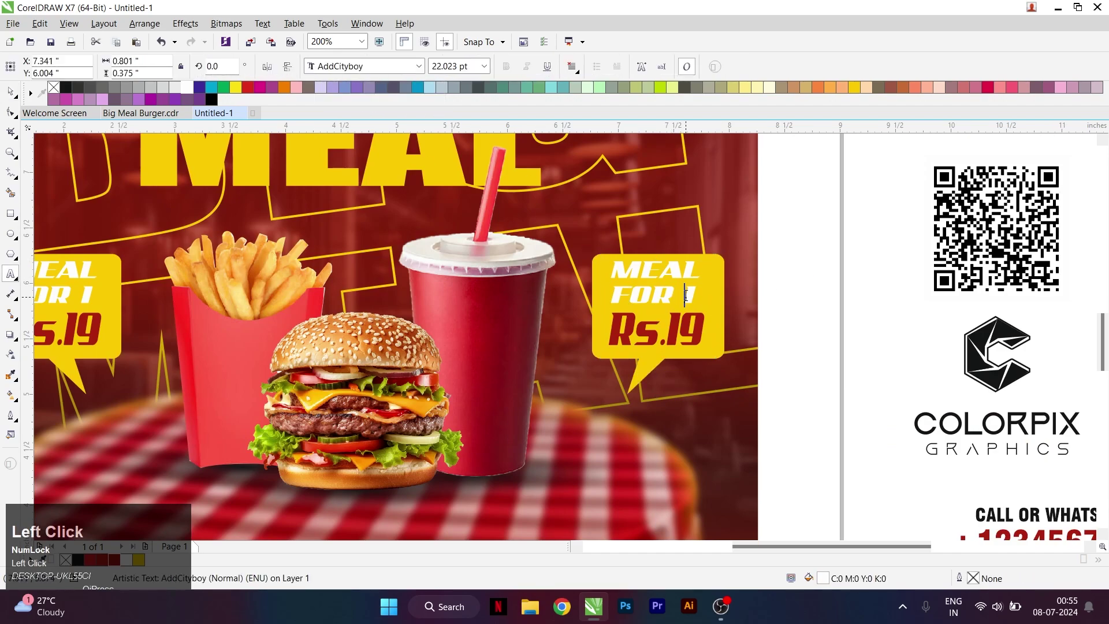
drag(685, 296, 692, 296)
scroll(520, 317, down, 1)
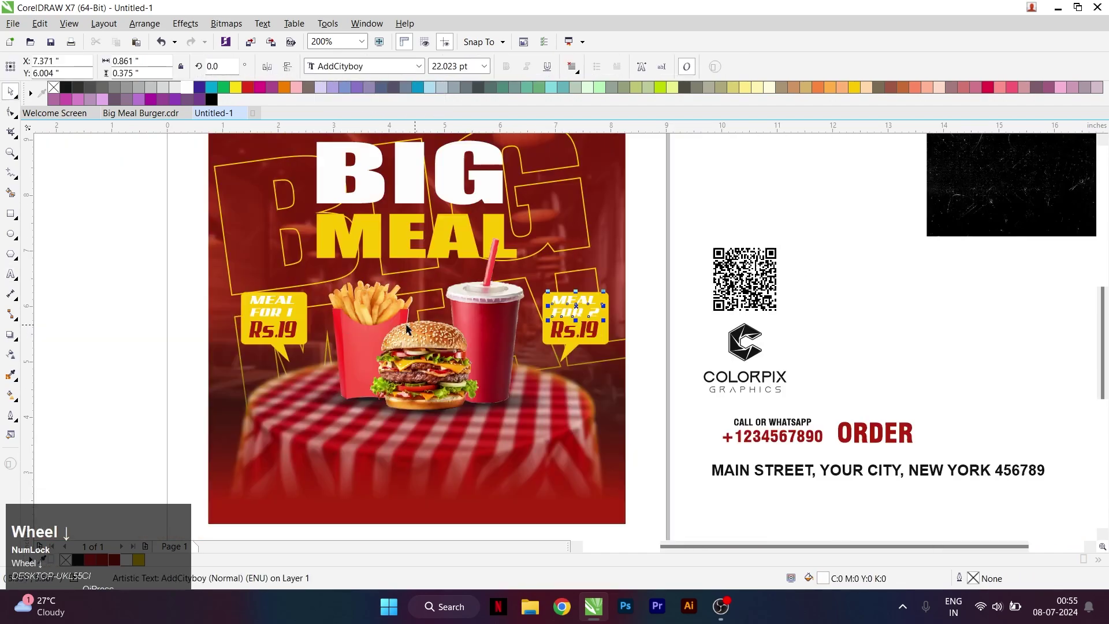
Step: Change the price in the MEAL FOR 1 bubble to Rs.12
scroll(306, 323, up, 1)
click(268, 332)
drag(268, 332, 290, 332)
text(2)
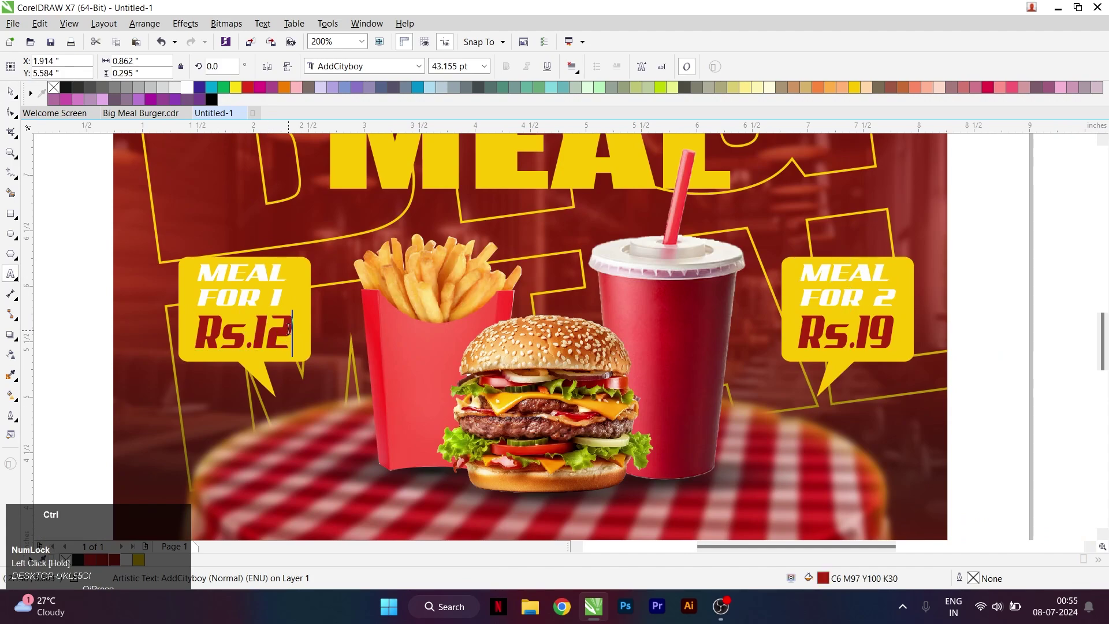
key(ctrl+space)
scroll(396, 308, down, 1)
click(676, 297)
scroll(653, 285, down, 1)
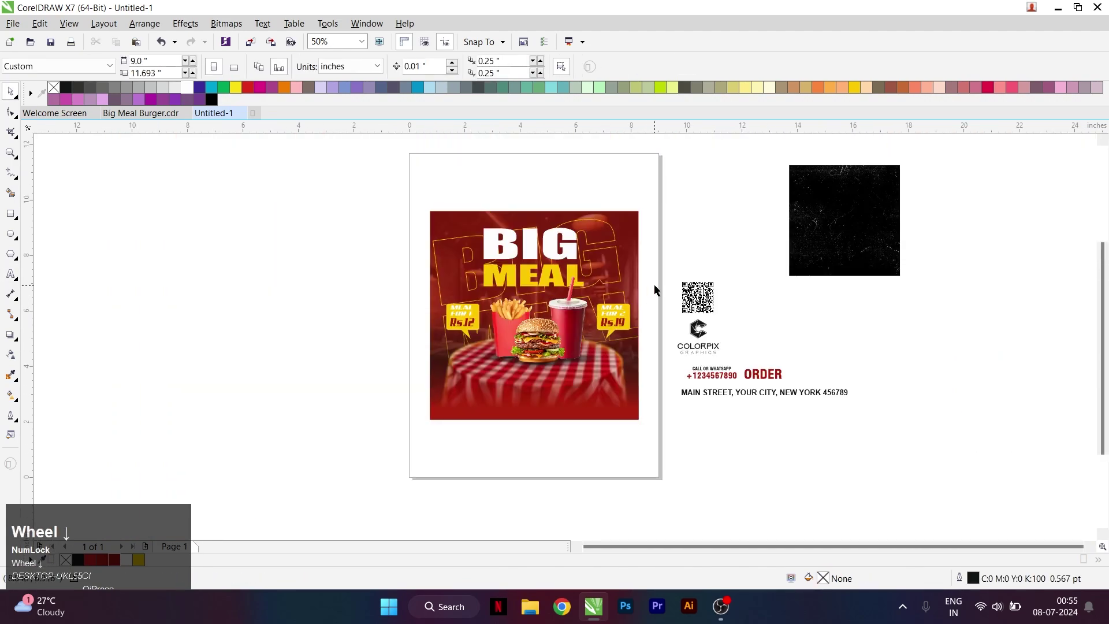
Step: Scale the fries, drink and burger objects together to about 4.4 by 3.17 in and lower them slightly on the table
scroll(654, 284, up, 1)
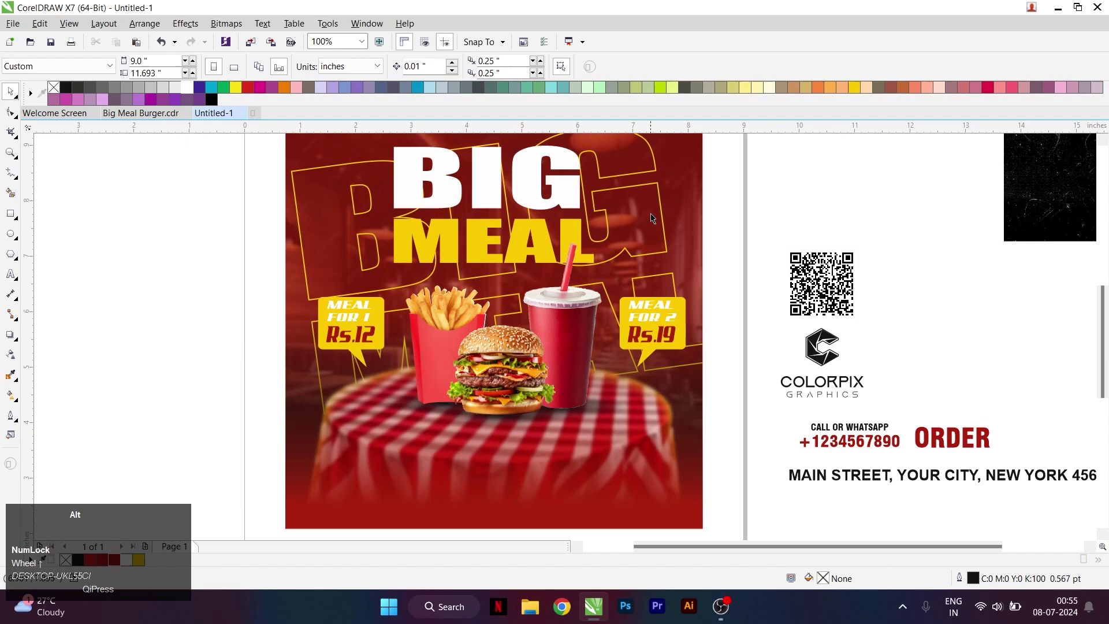
drag(653, 215, 542, 398)
drag(383, 435, 364, 451)
drag(508, 368, 504, 389)
key(ctrl+z)
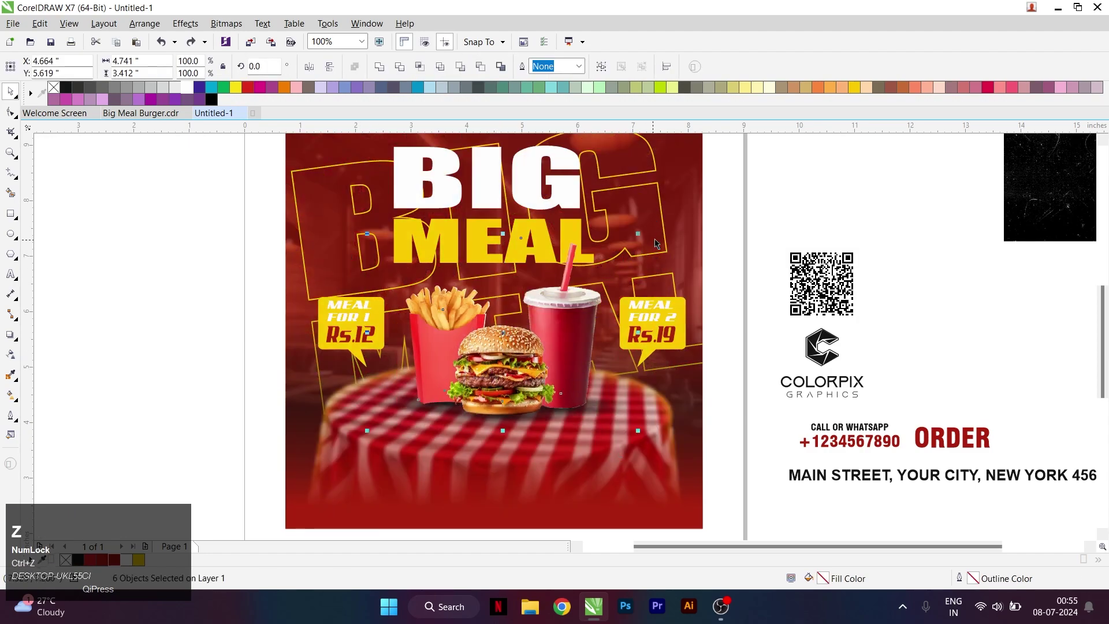
drag(639, 236, 624, 246)
drag(564, 324, 565, 299)
scroll(560, 336, down, 1)
scroll(552, 335, up, 1)
drag(611, 236, 616, 231)
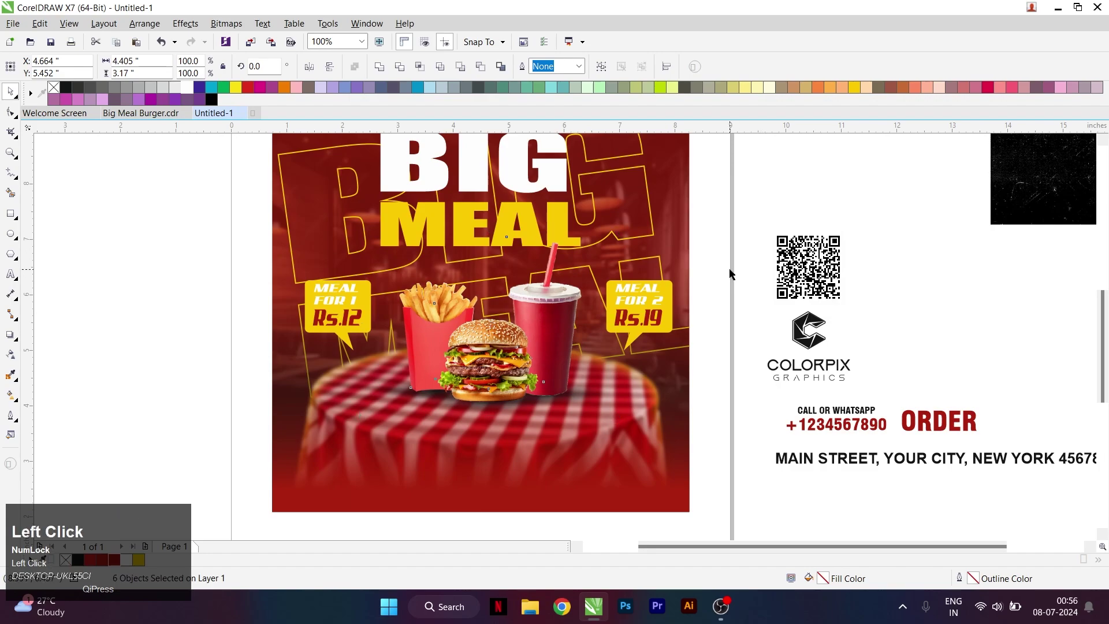
Step: Enlarge the MEAL FOR 2 bubble with its text to about 1.27 in wide and repeat the scaling on the MEAL FOR 1 bubble
click(630, 324)
scroll(618, 353, up, 1)
click(651, 328)
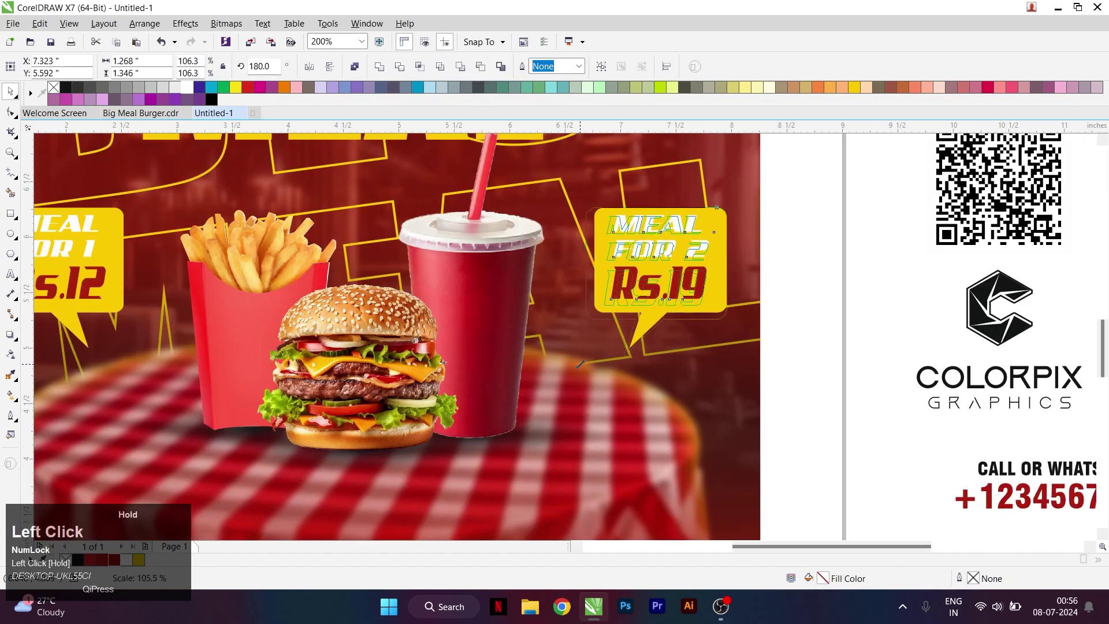
scroll(651, 328, down, 1)
drag(235, 244, 399, 359)
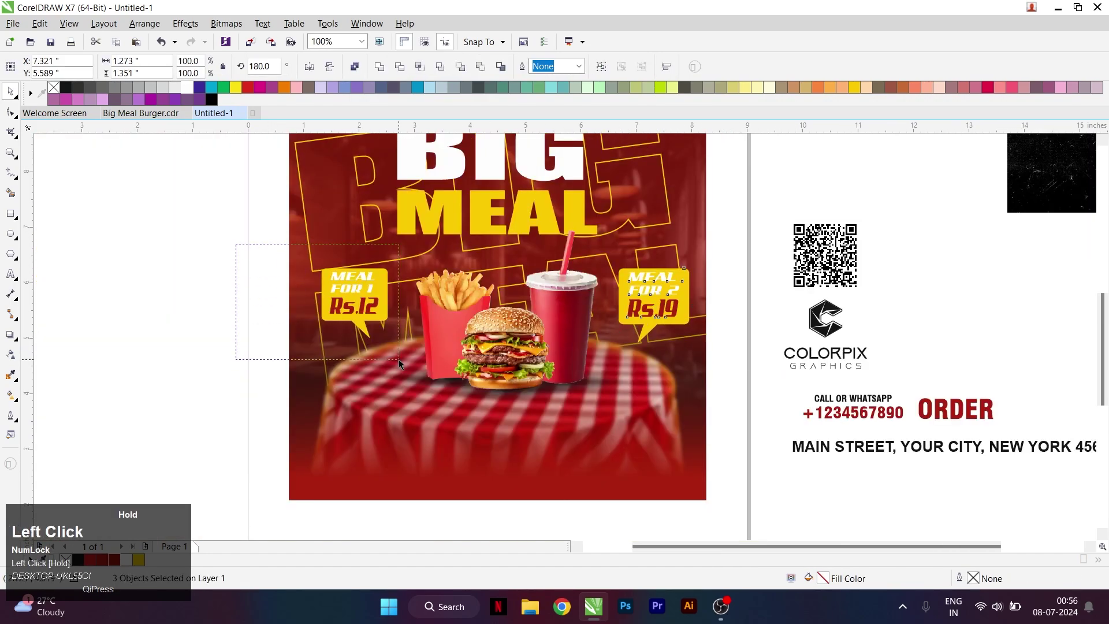
key(r)
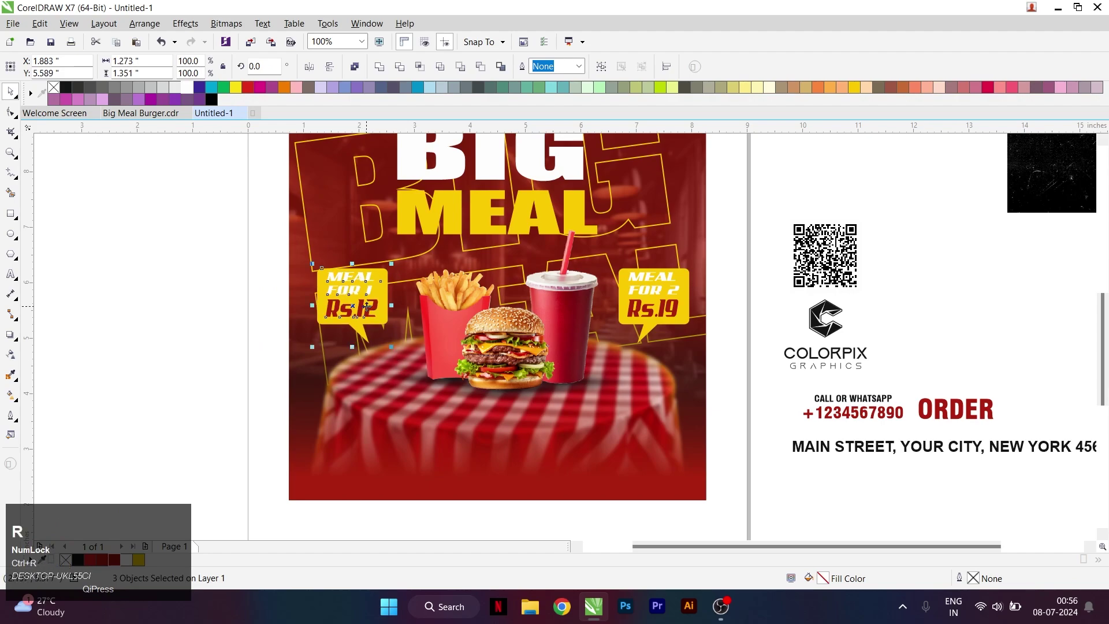
scroll(681, 243, down, 1)
click(680, 244)
Step: Draw a rectangle about 1.39 by 0.44 in on the tablecloth below the burger and round its corners to about 0.063 in
scroll(740, 372, up, 1)
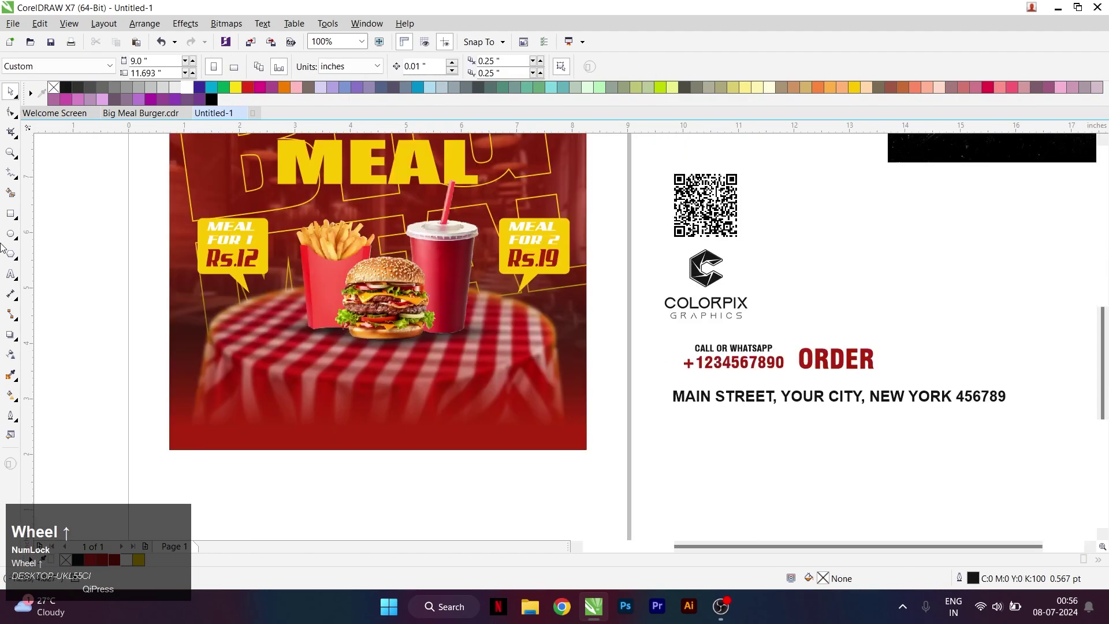
click(10, 213)
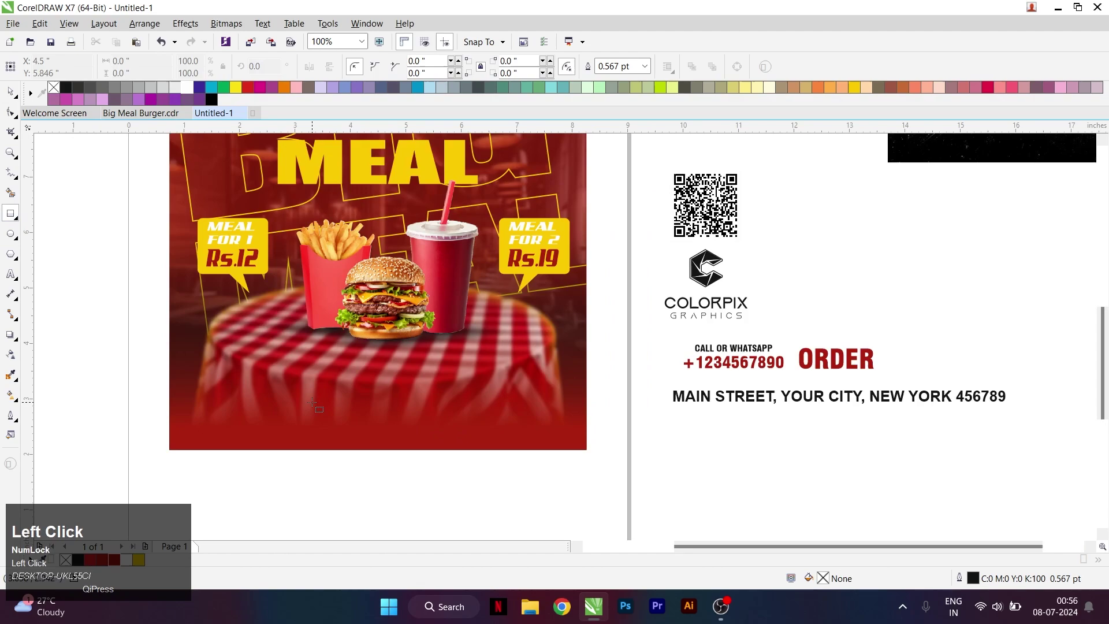
scroll(313, 403, up, 1)
drag(252, 350, 407, 400)
key(F10)
drag(255, 354, 268, 354)
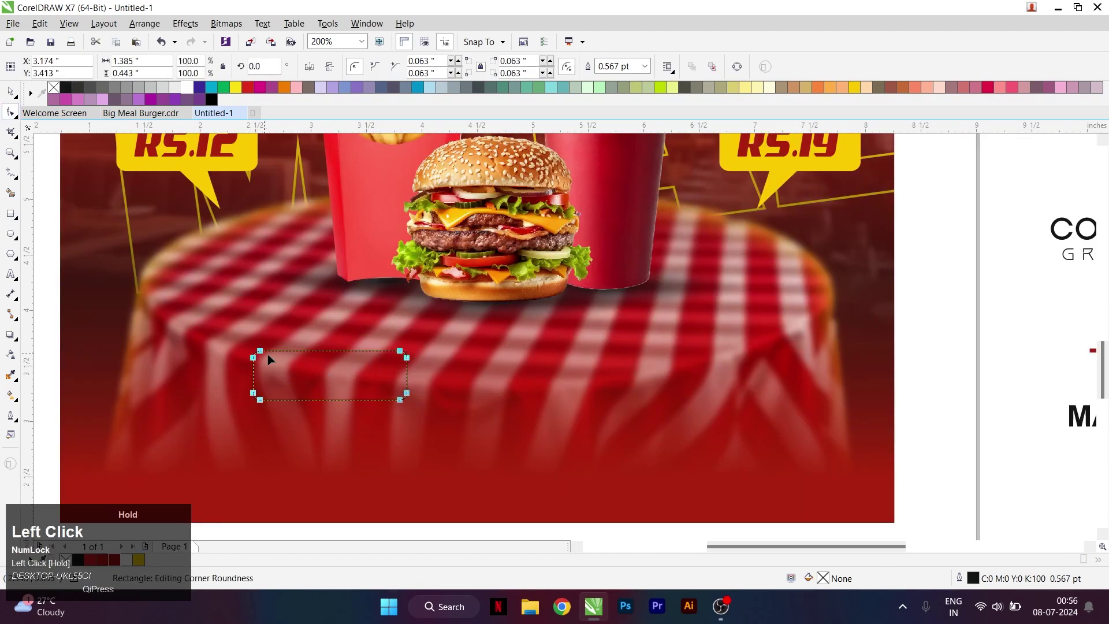
Step: Fill the rounded rectangle with yellow and remove its outline
key(space)
click(854, 87)
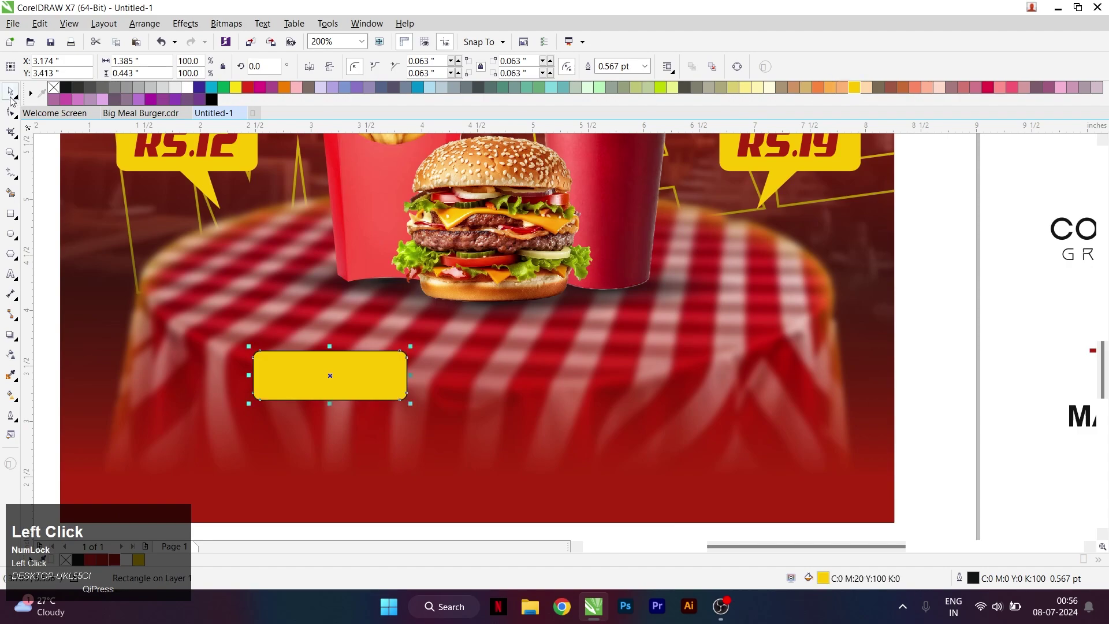
right_click(54, 88)
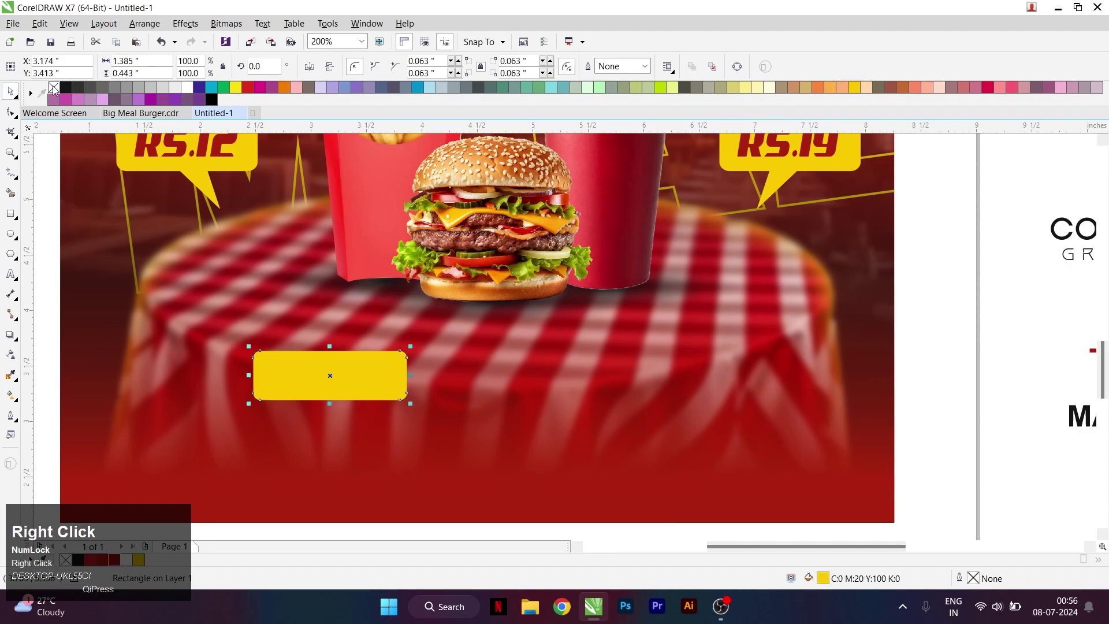
Step: Draw a triangle about 0.17 in wide over the yellow rectangle's right edge and rotate it 270° to point outward
click(10, 254)
scroll(407, 370, up, 1)
drag(409, 366, 445, 398)
key(space)
click(417, 383)
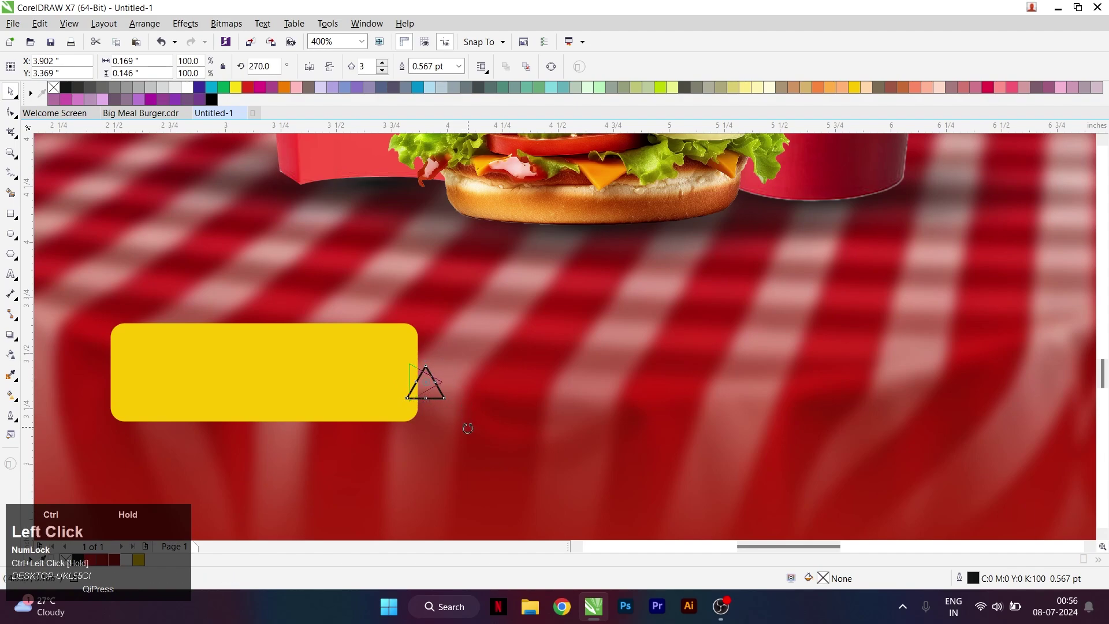
drag(465, 424, 465, 426)
Step: Align the triangle to the yellow rectangle's vertical middle and weld both into one shape without an outline
shift+click(377, 377)
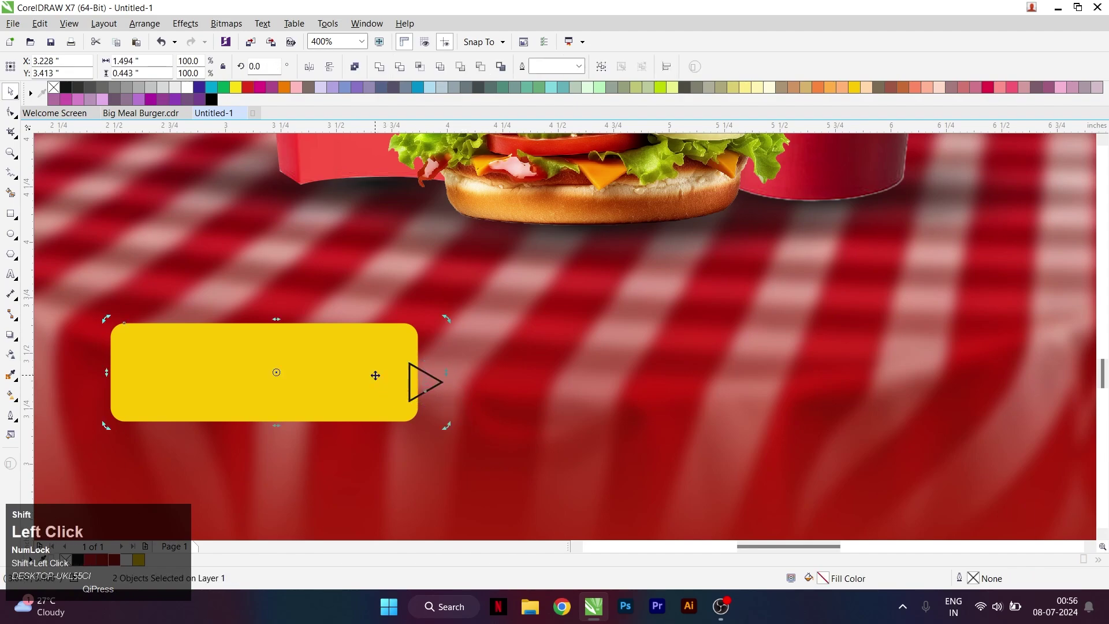
key(e)
click(378, 67)
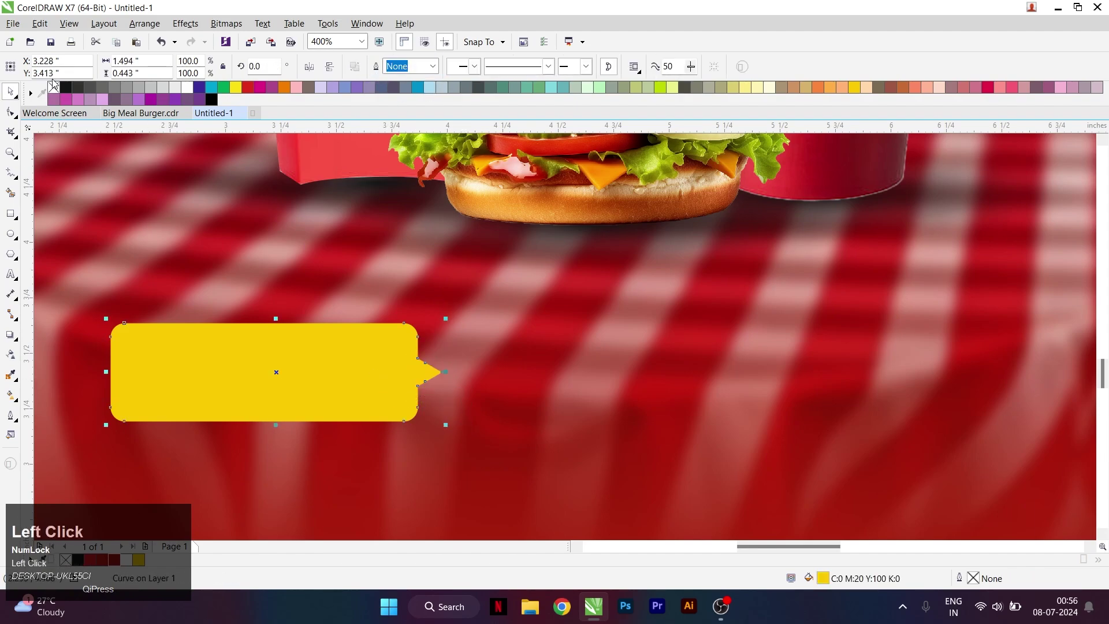
right_click(53, 87)
scroll(445, 402, up, 2)
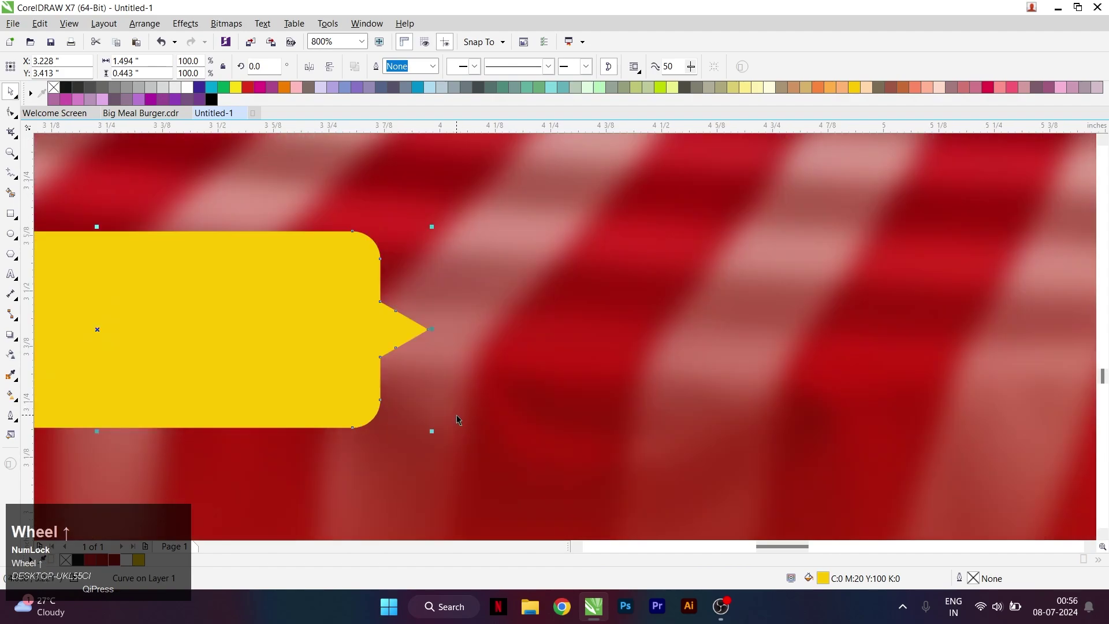
Step: Draw a rectangle about 2.41 by 0.4 in overlapping the yellow label's pointed end, filled white with no outline
click(11, 214)
scroll(312, 247, down, 4)
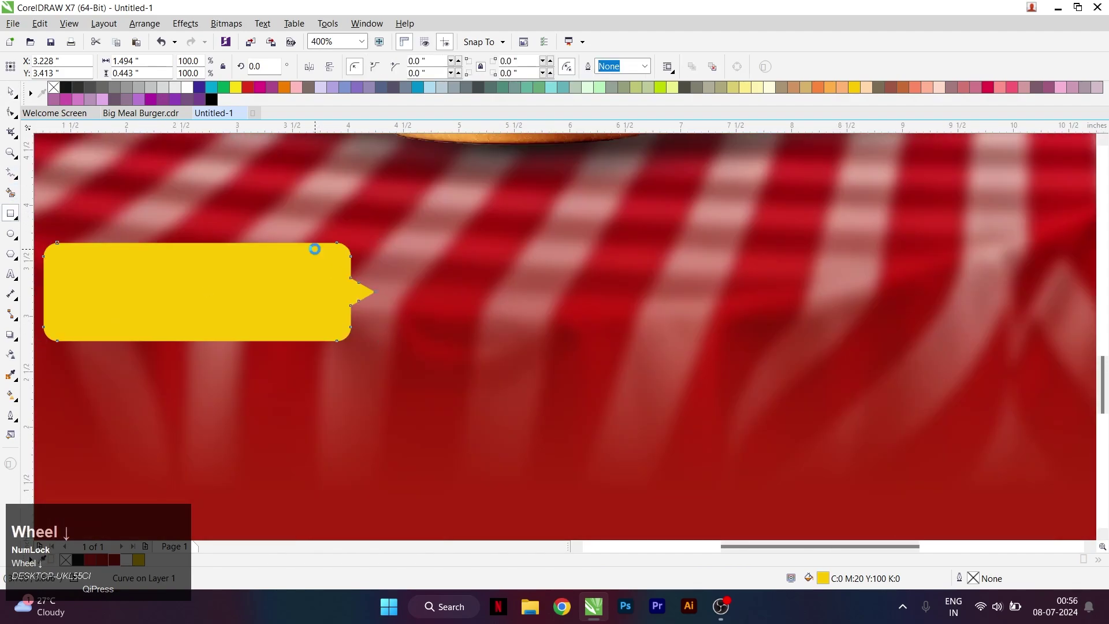
drag(315, 249, 583, 294)
key(space)
click(188, 88)
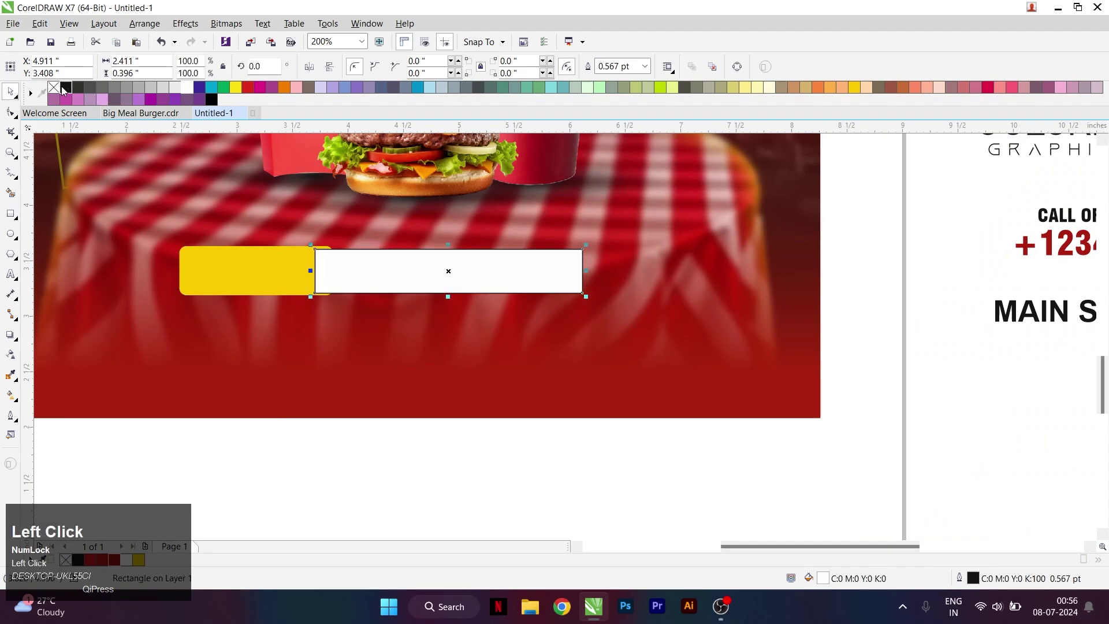
right_click(54, 87)
Step: Round the white rectangle's corners and bring the yellow label in front of it
double_click(426, 262)
scroll(271, 230, up, 2)
drag(254, 226, 264, 231)
key(space)
click(227, 253)
key(shift+Page_Up)
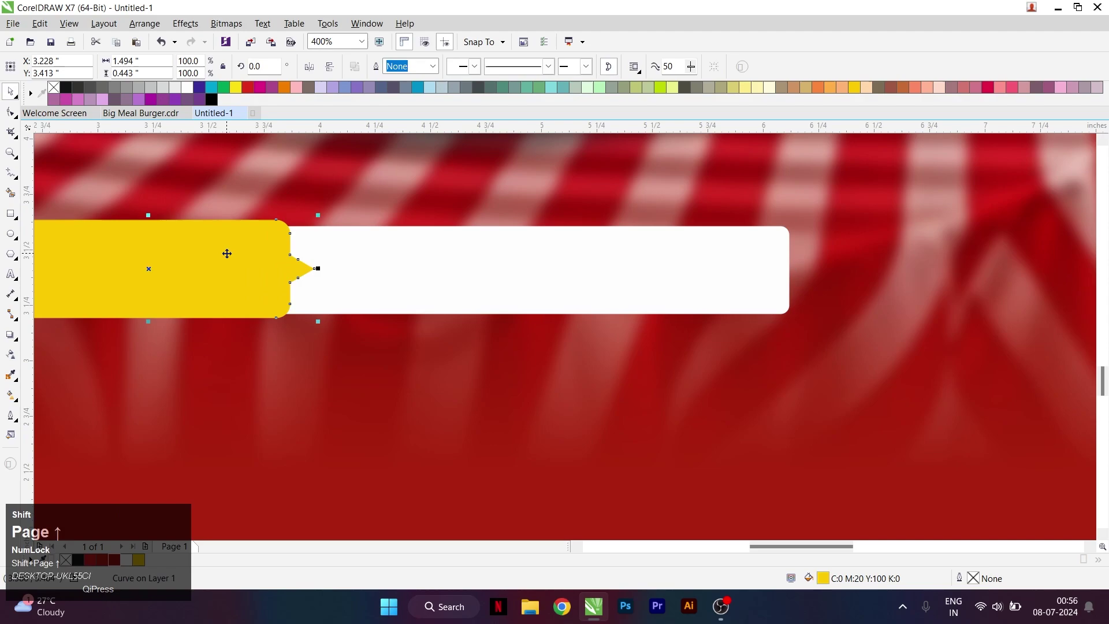
click(400, 290)
scroll(433, 292, down, 1)
click(430, 420)
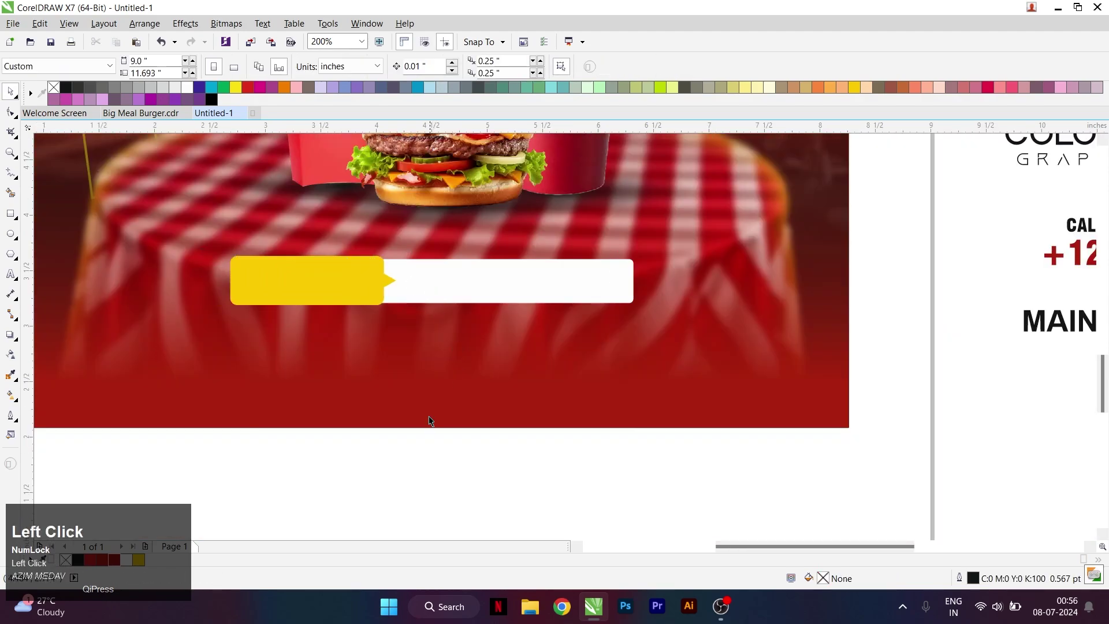
Step: Move the CALL OR WHATSAPP caption and the phone number onto the white bar and bring them to the front
scroll(430, 421, down, 1)
click(455, 344)
drag(706, 312, 500, 344)
scroll(500, 343, up, 1)
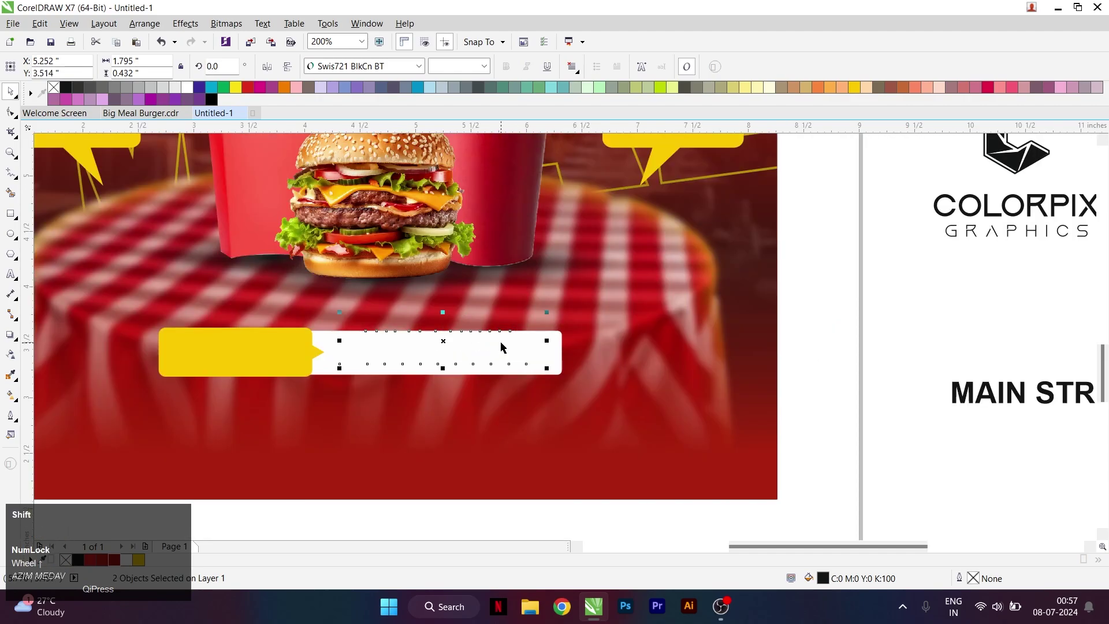
key(shift+Page_Up)
scroll(551, 328, up, 1)
click(558, 397)
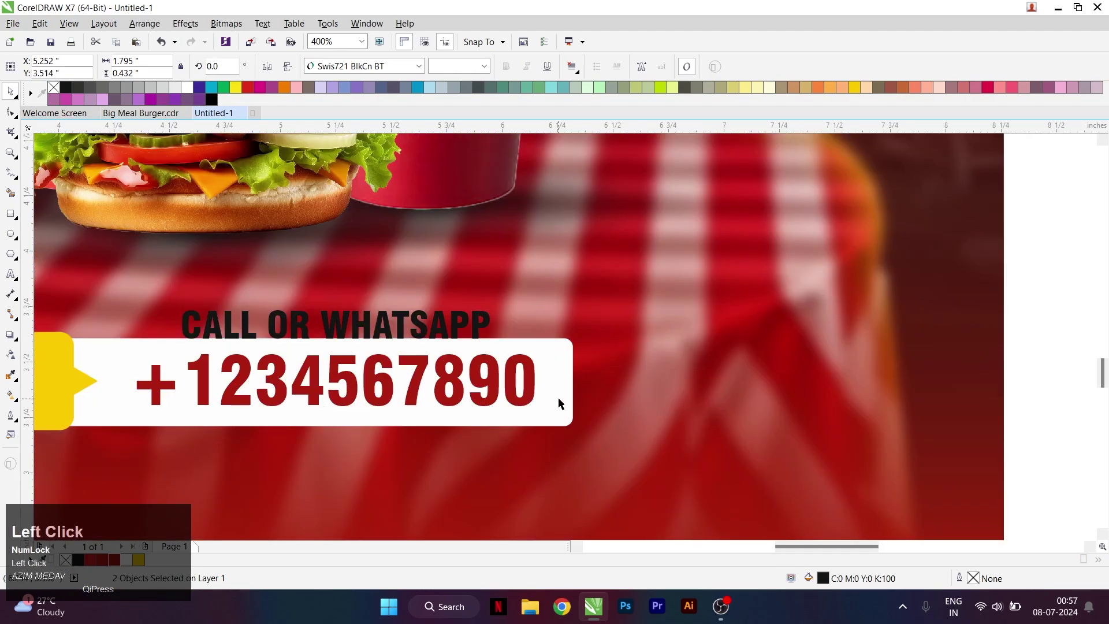
Step: Stretch the grouped yellow and white bars to about 0.56 in high
scroll(557, 398, down, 2)
scroll(403, 408, up, 2)
drag(419, 394, 422, 407)
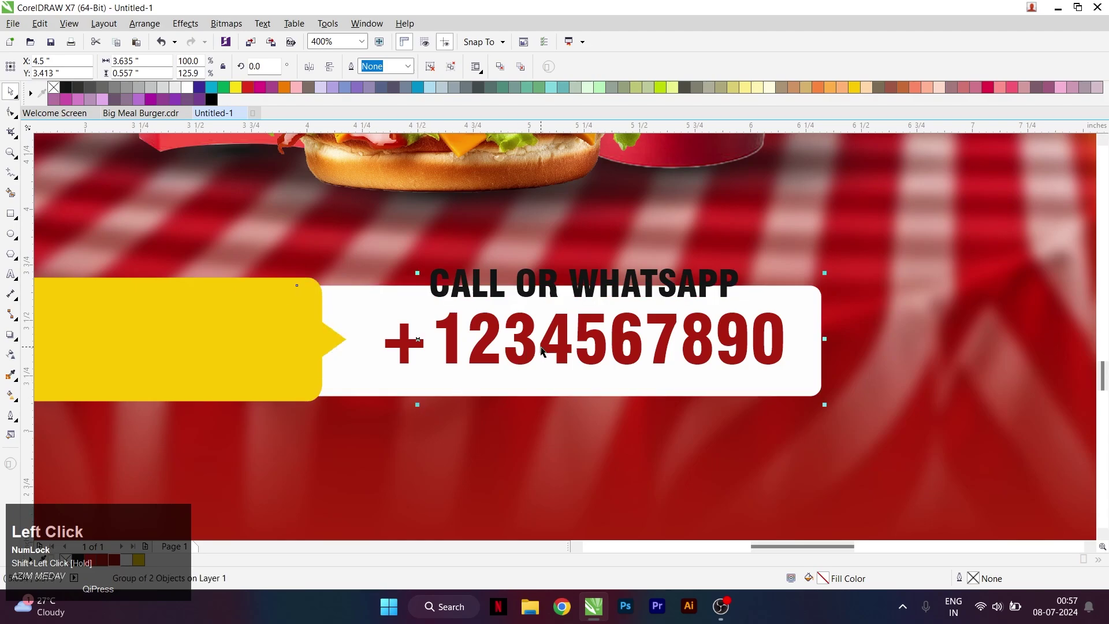
Step: Lower the phone number inside the white bar, then move the CALL OR WHATSAPP caption just above it and scale it down
drag(544, 337, 543, 350)
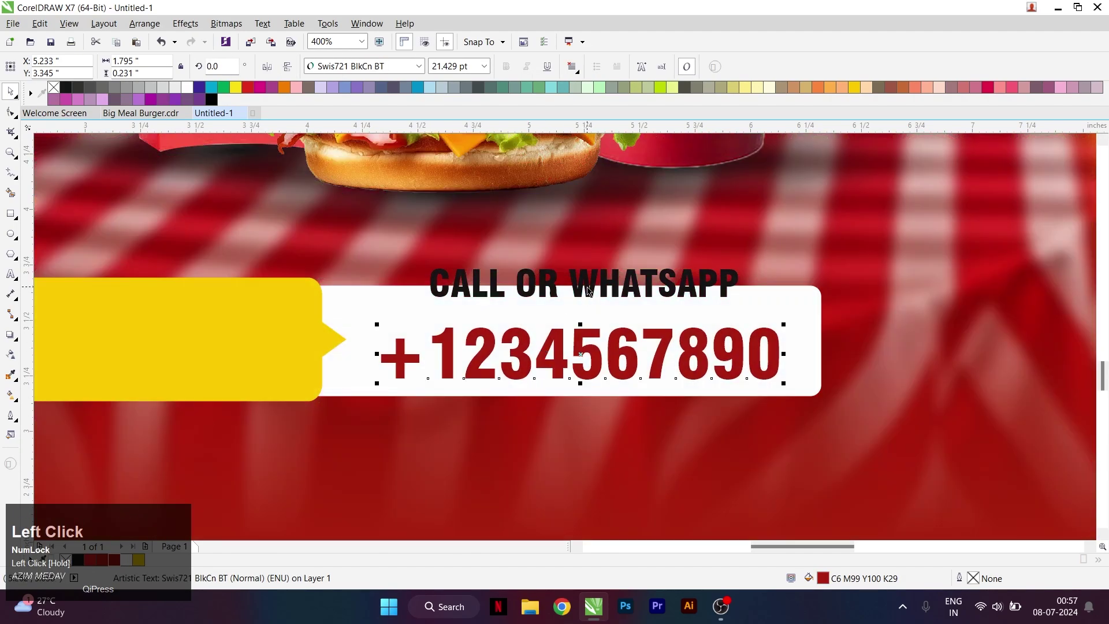
click(589, 282)
scroll(589, 282, up, 1)
drag(588, 282, 581, 320)
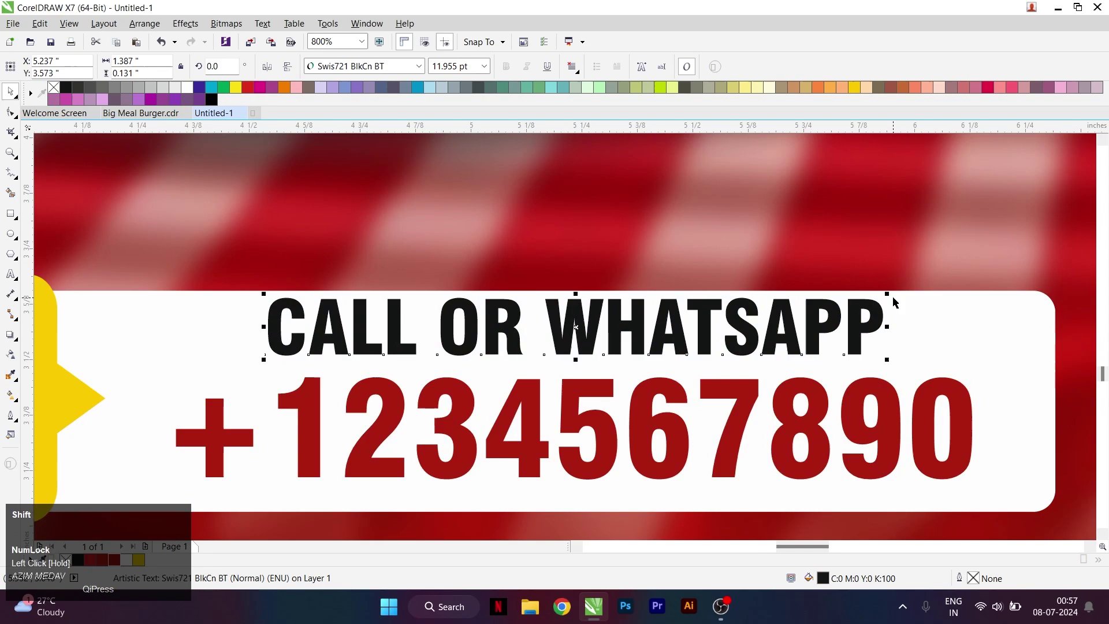
drag(886, 297, 795, 327)
Step: Shift the caption and phone number together slightly down to balance them within the white bar
shift+click(751, 390)
shift+click(752, 393)
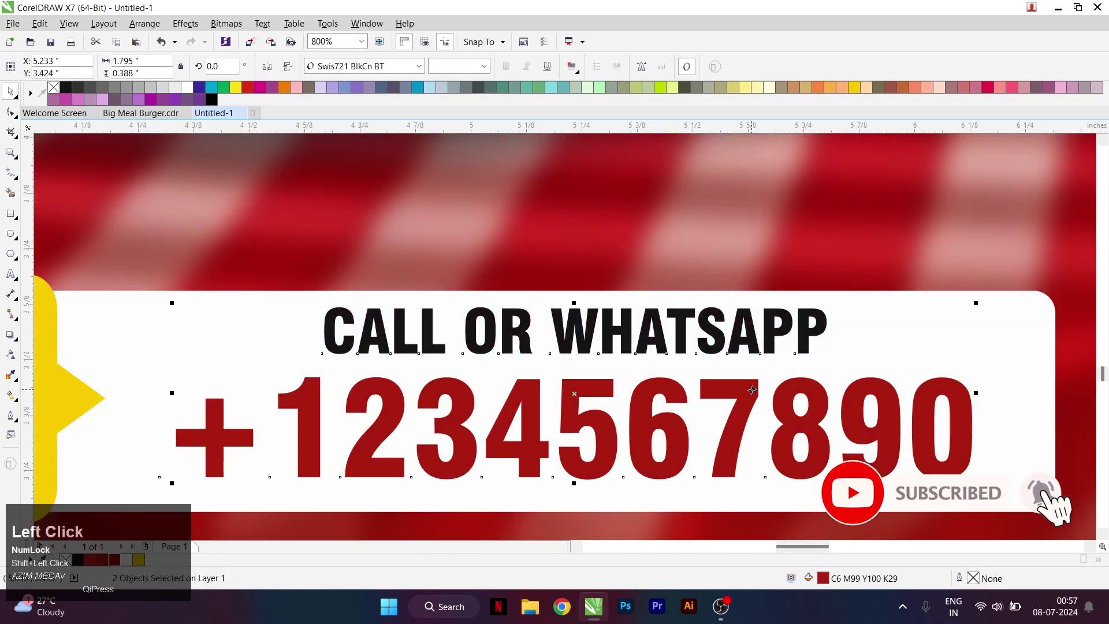
scroll(748, 388, down, 1)
drag(748, 393, 742, 398)
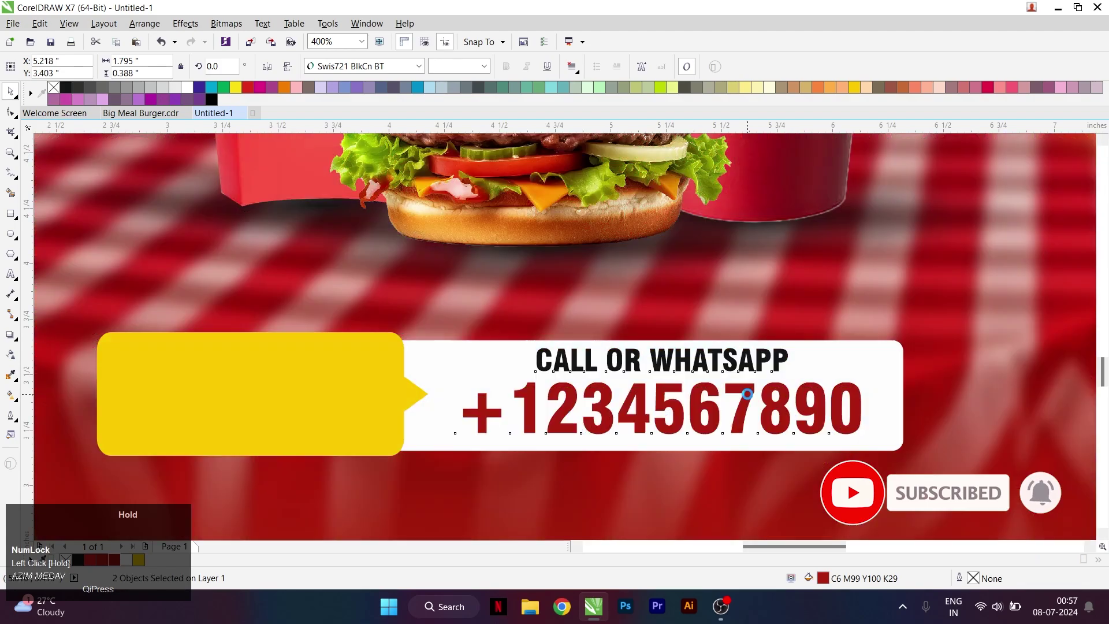
scroll(601, 405, up, 1)
drag(603, 405, 606, 404)
Step: Move the ORDER text onto the yellow label of the contact bar and bring it to the front
scroll(605, 404, down, 3)
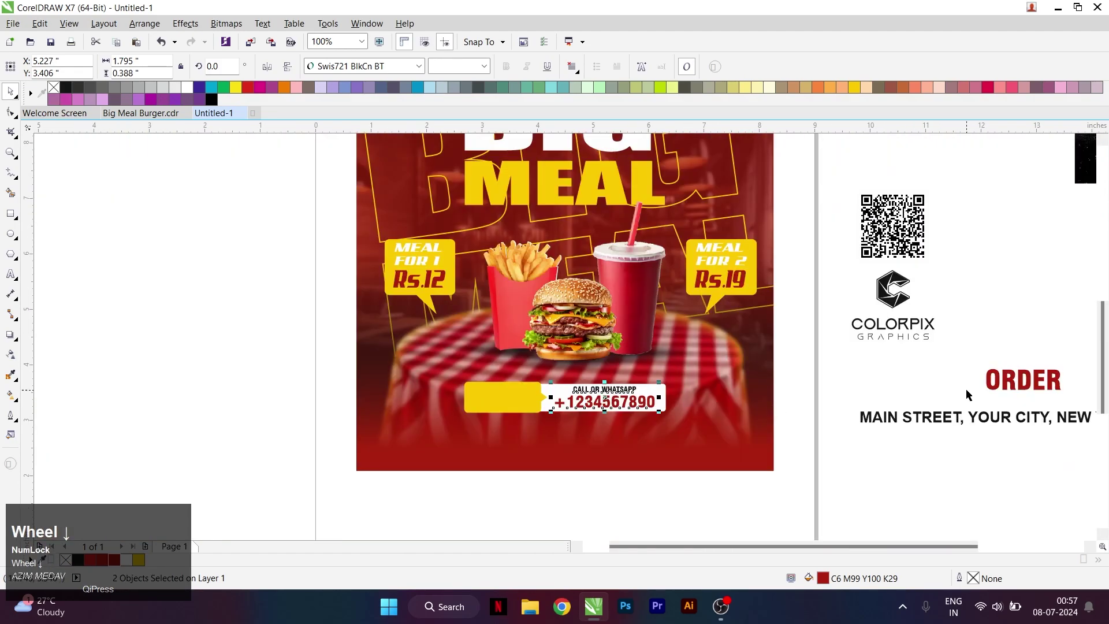
click(1020, 381)
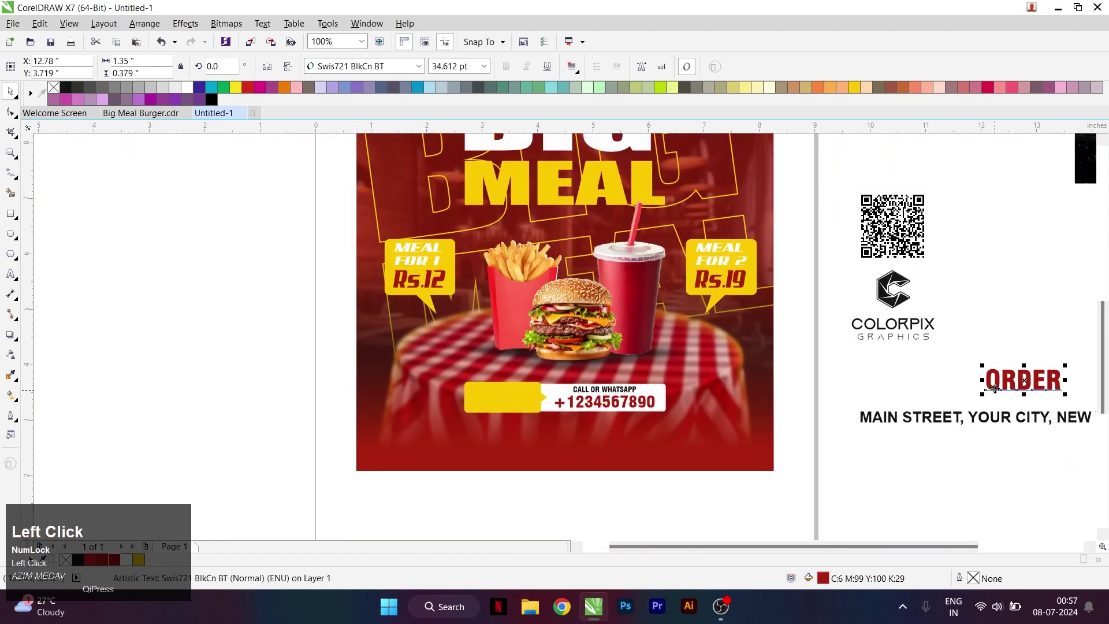
drag(1020, 382, 534, 393)
scroll(534, 393, up, 1)
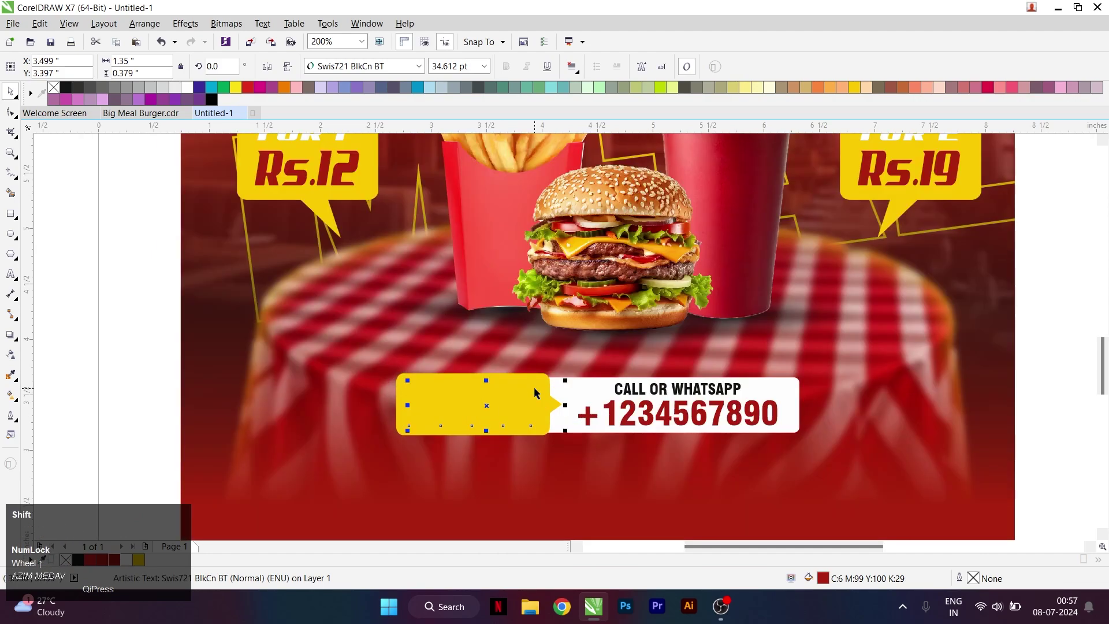
key(shift+Page_Up)
Step: Scale the ORDER text down to about 1.08 in wide and centre it vertically on the yellow label
scroll(533, 393, up, 1)
click(564, 383)
drag(507, 352, 451, 368)
shift+click(450, 368)
key(c)
key(ctrl+z)
click(437, 391)
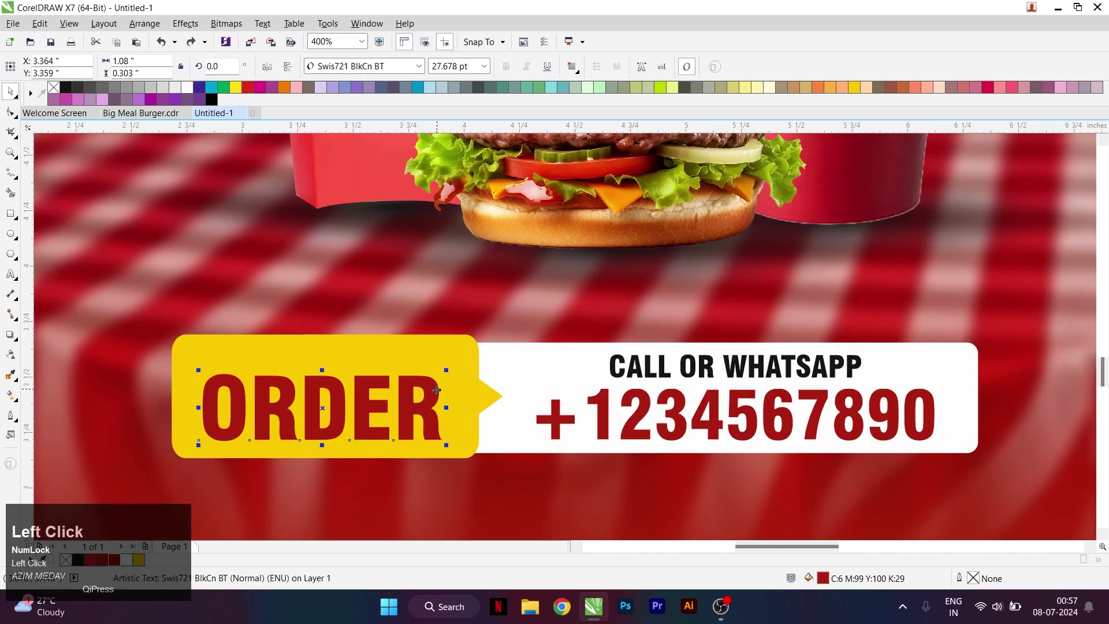
click(605, 424)
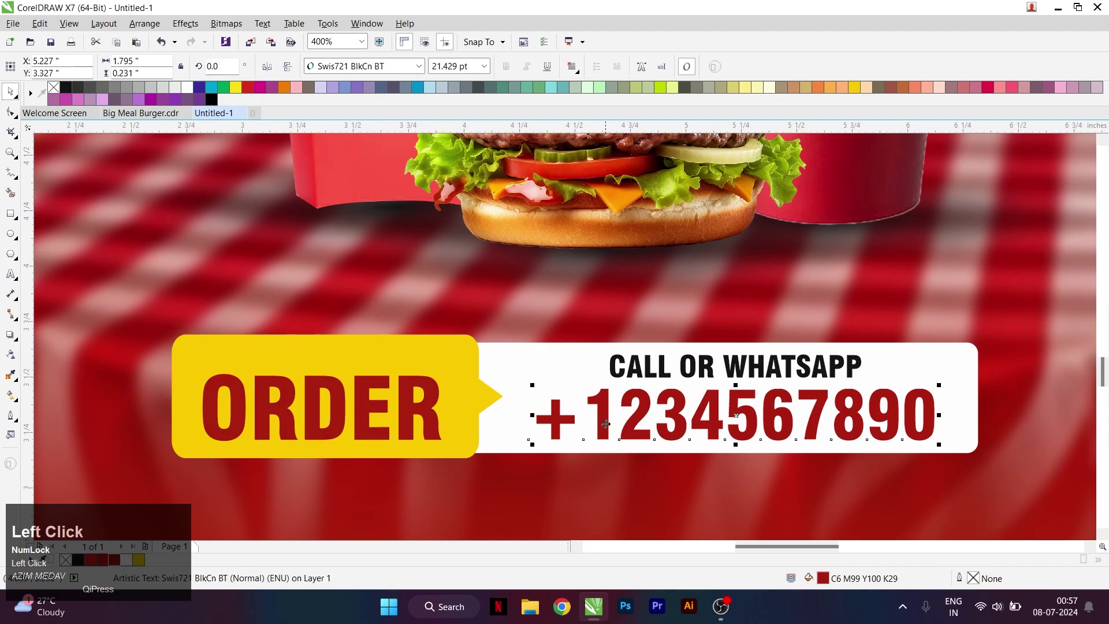
shift+click(368, 364)
key(e)
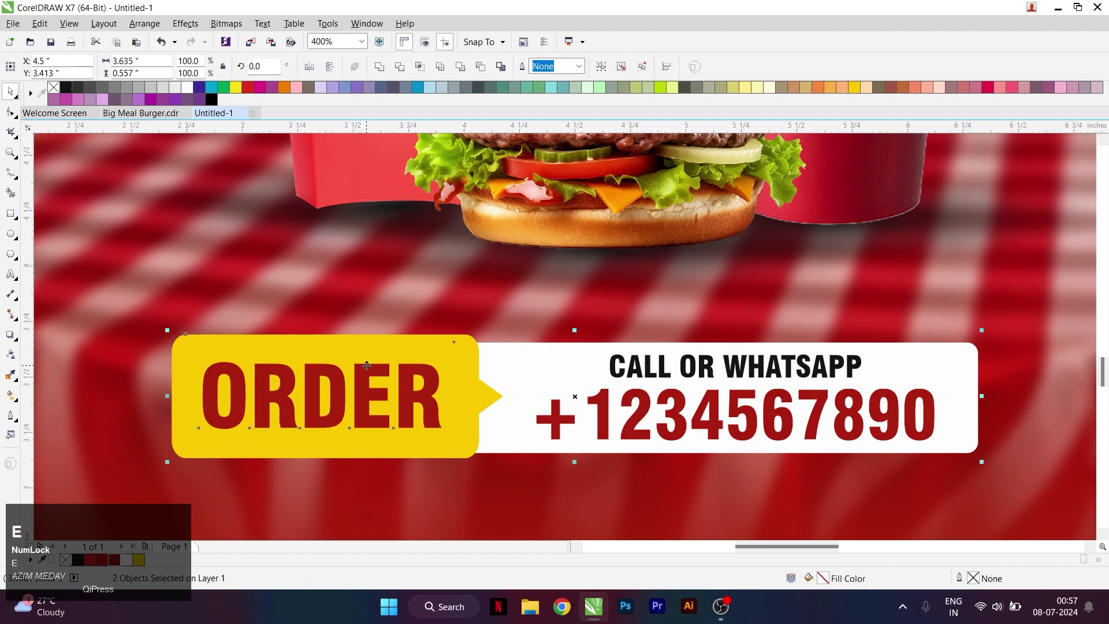
Step: Group all parts of the contact bar and centre the group horizontally on the poster
scroll(368, 365, down, 2)
click(653, 356)
drag(360, 402, 293, 402)
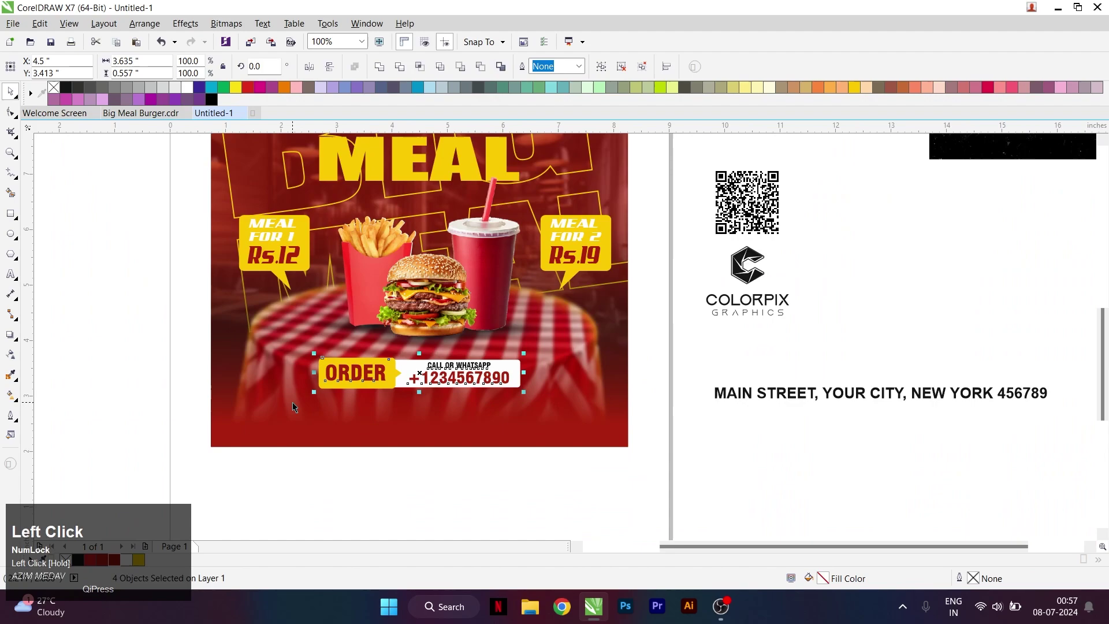
key(ctrl+g)
shift+click(441, 425)
key(c)
Step: Place the street address text along the poster's lower edge and colour it white
click(743, 334)
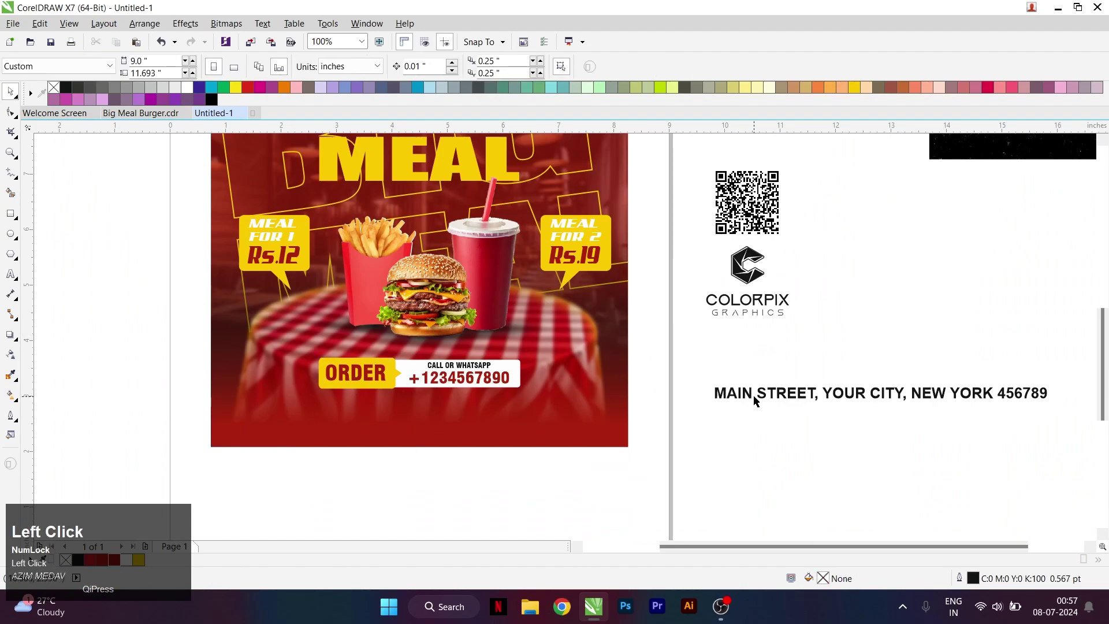
drag(771, 393, 336, 427)
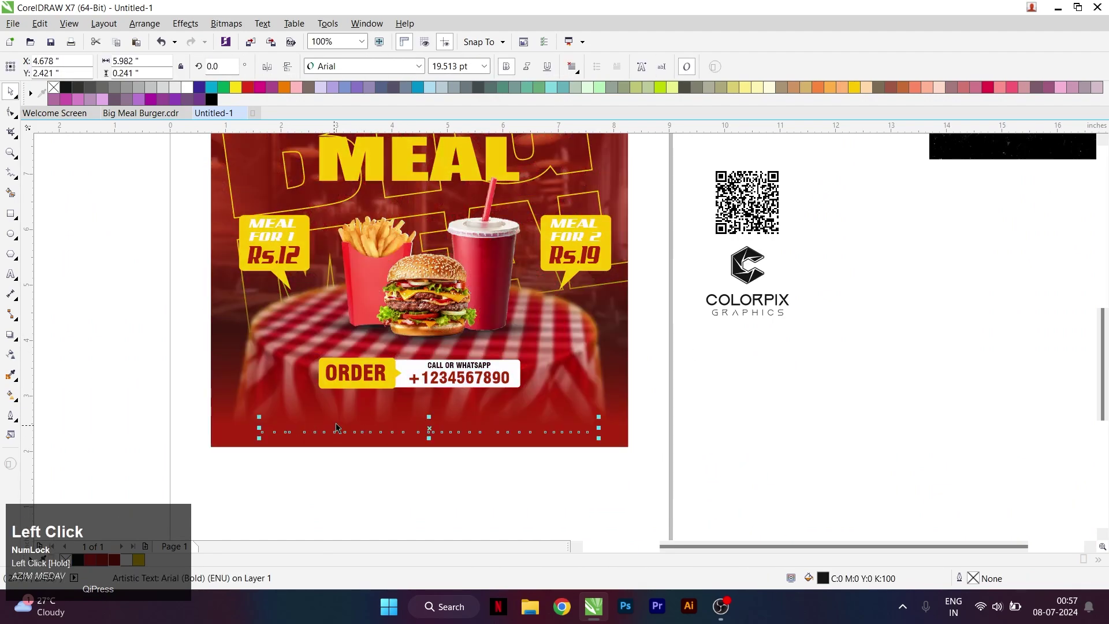
click(187, 88)
Step: Enlarge the grouped contact bar to about 4.53 in wide between the burger and the address line
drag(662, 340, 289, 404)
drag(375, 381, 374, 383)
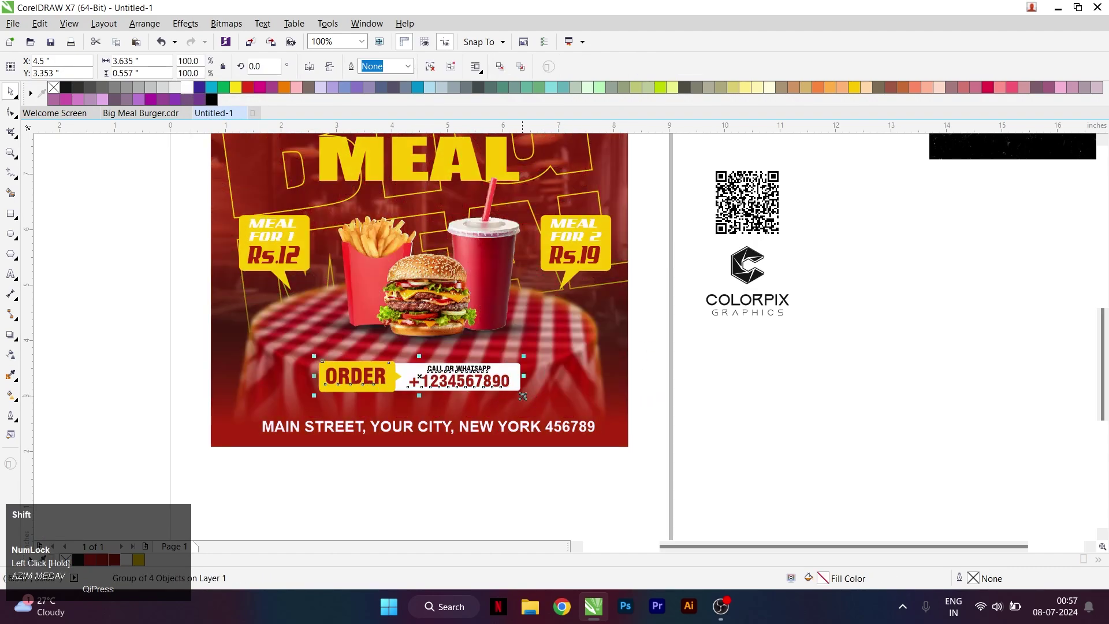
drag(523, 397, 547, 400)
drag(478, 382, 479, 392)
key(ctrl+z)
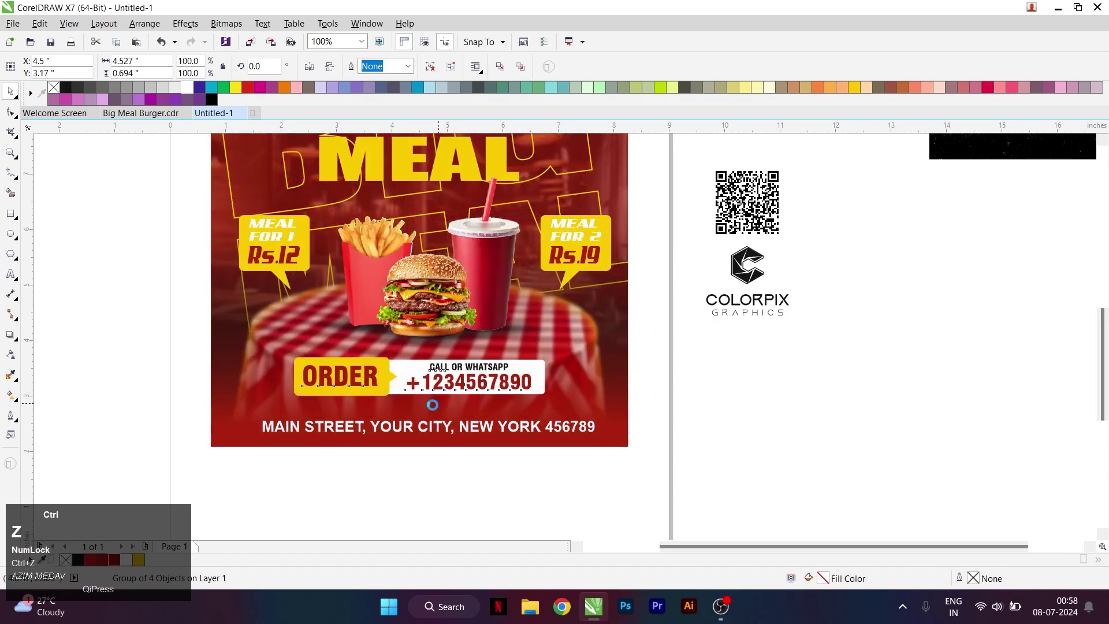
Step: Fine-tune the contact bar's placement and raise the address line slightly beneath it
scroll(431, 406, up, 1)
mouse_move(411, 391)
mouse_down()
mouse_move(433, 384)
mouse_move(450, 358)
mouse_move(411, 375)
mouse_up()
drag(665, 393, 679, 395)
click(475, 457)
drag(475, 458, 475, 450)
scroll(505, 367, down, 1)
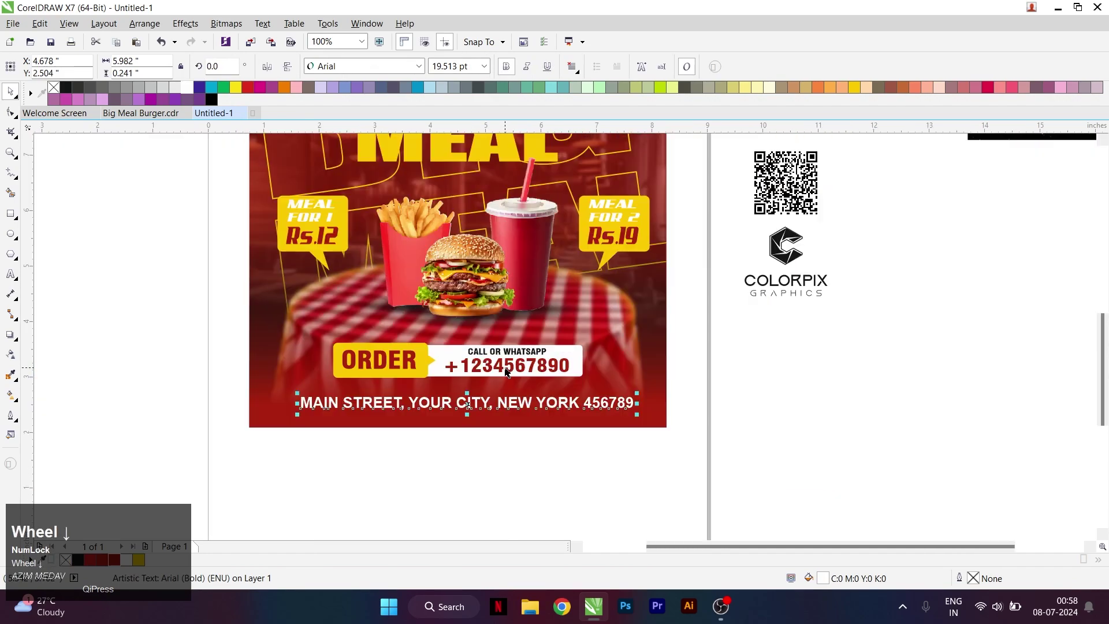
Step: Move the QR code into the poster's upper-right corner and scale it down beside the BIG title
scroll(509, 372, down, 3)
scroll(612, 323, up, 3)
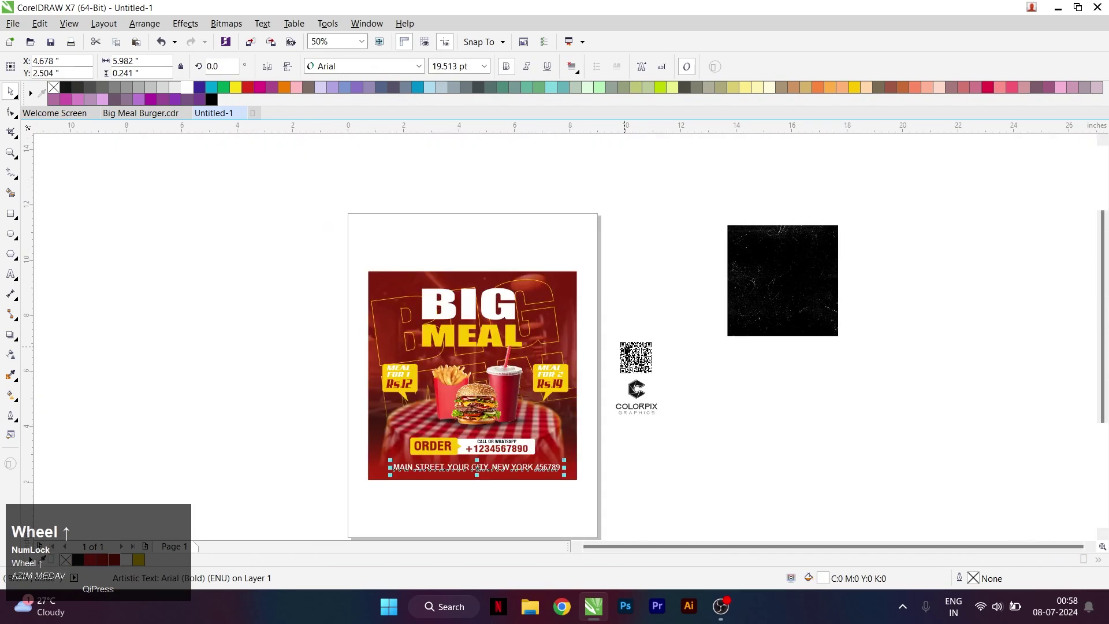
click(641, 364)
drag(652, 353, 523, 254)
scroll(509, 209, up, 1)
drag(451, 280, 498, 292)
click(704, 255)
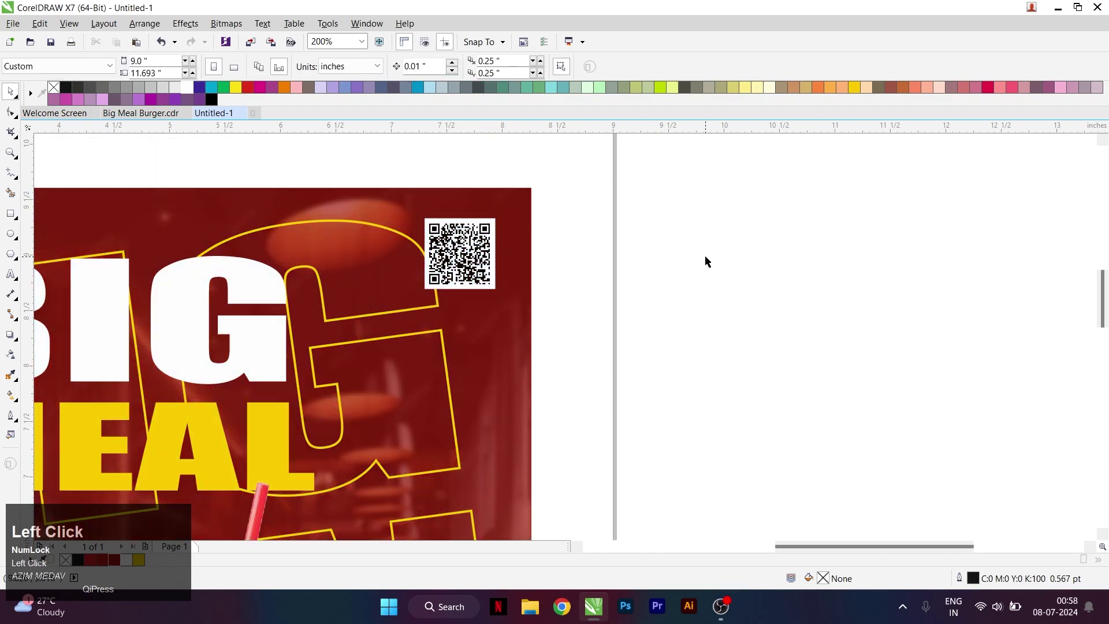
Step: Draw a rectangle about 0.93 by 1.09 in at the poster's upper-left edge, filled yellow without an outline
scroll(705, 255, down, 2)
scroll(524, 268, up, 1)
click(10, 213)
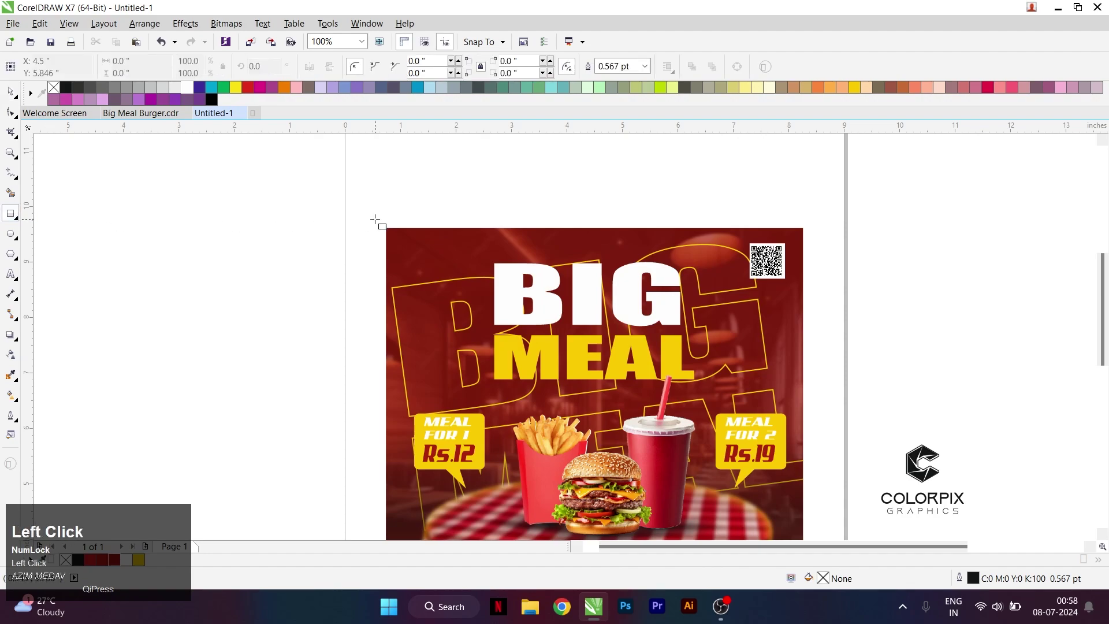
scroll(376, 218, up, 1)
drag(400, 224, 502, 345)
key(ctrl+space)
click(854, 87)
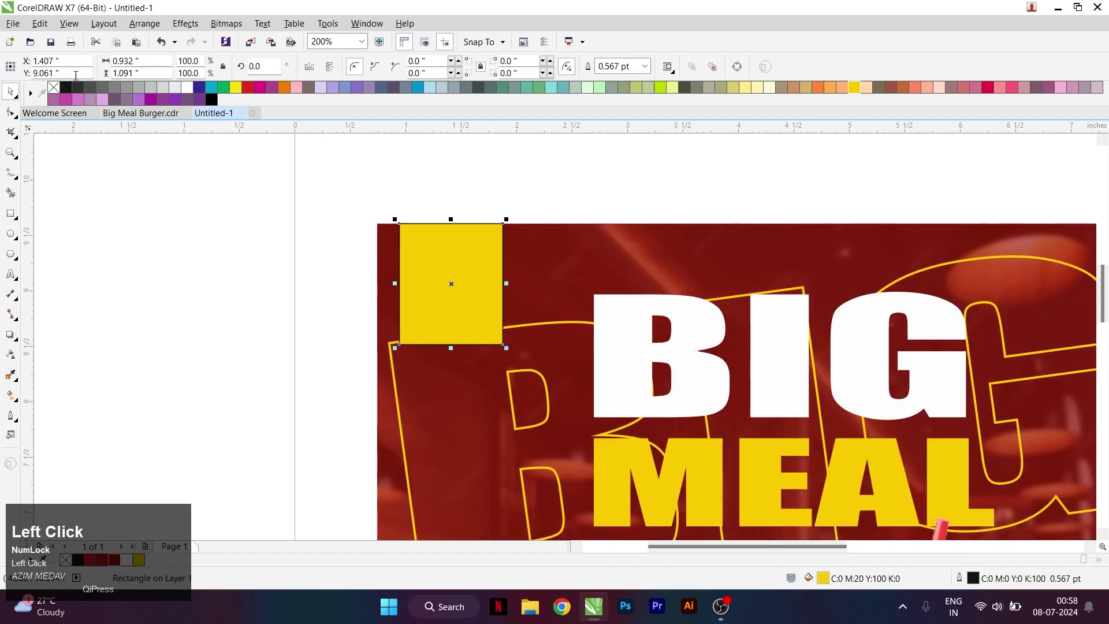
right_click(56, 91)
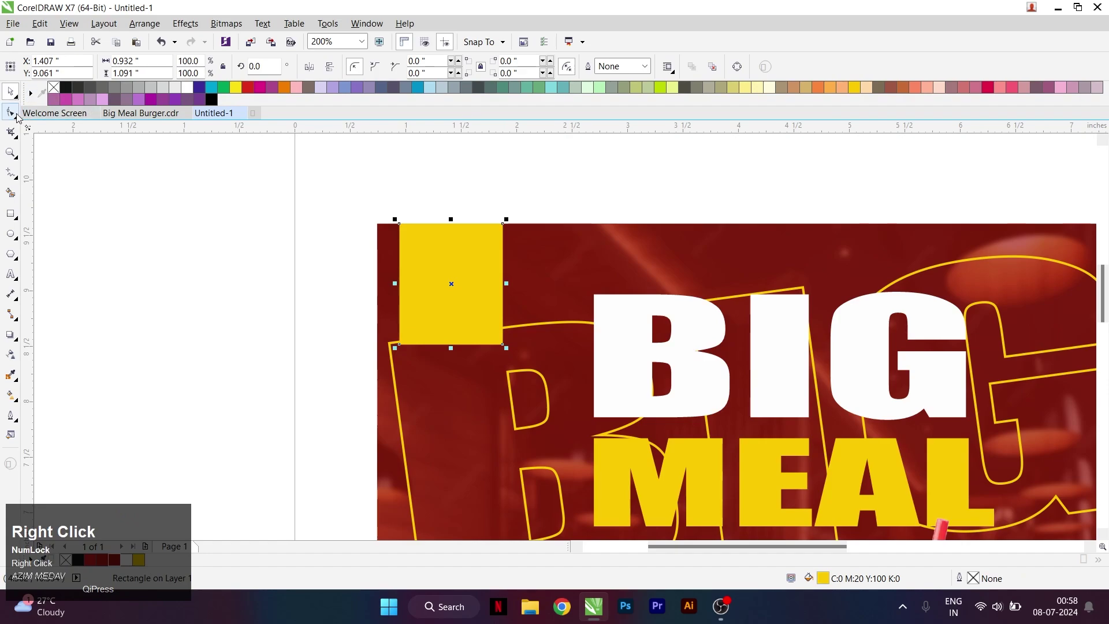
Step: Duplicate the yellow rectangle at half width and give the copy a black outline as a centre guide
scroll(484, 284, up, 1)
drag(525, 283, 420, 284)
right_click(421, 284)
click(450, 265)
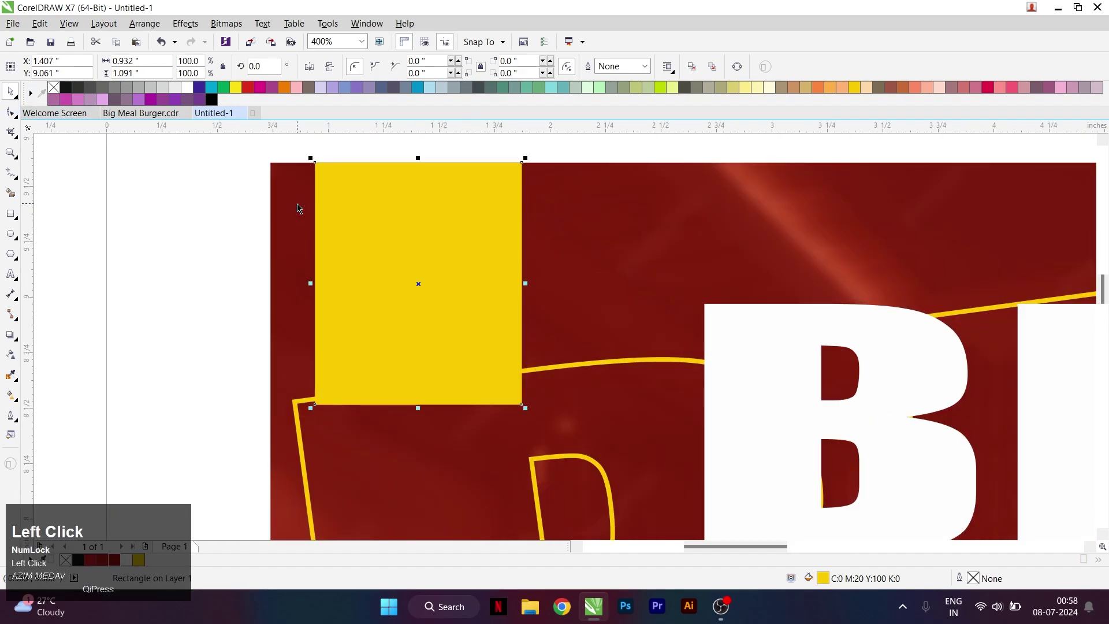
right_click(72, 87)
Step: Convert the full yellow rectangle to curves and pull a new node at its lower midpoint upward to form a ribbon notch
click(461, 209)
key(ctrl+q)
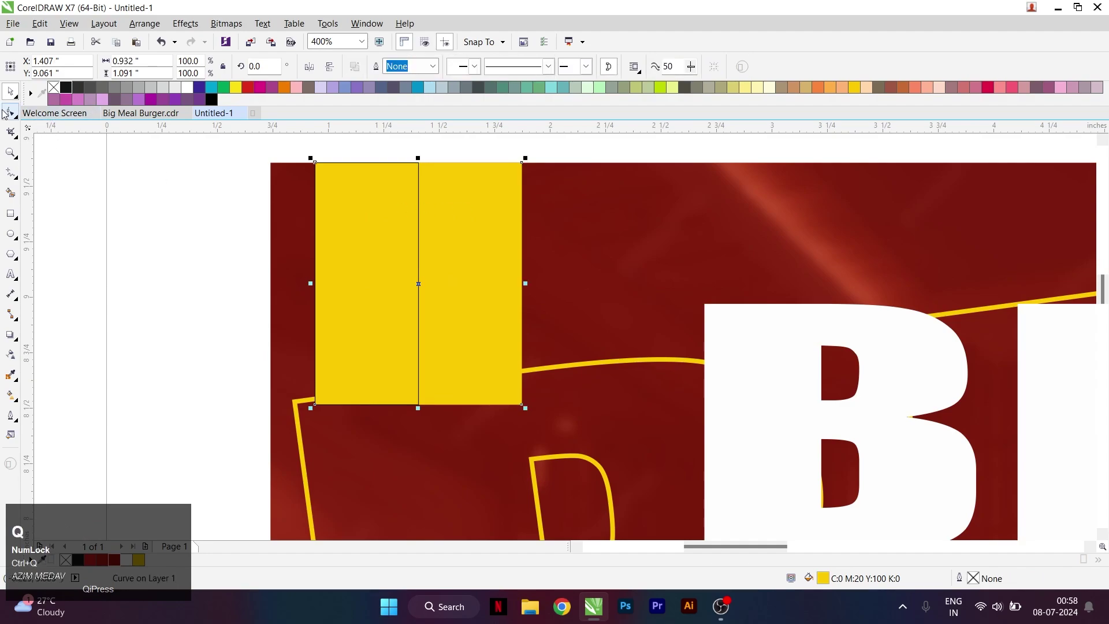
click(11, 112)
scroll(418, 406, up, 2)
click(410, 396)
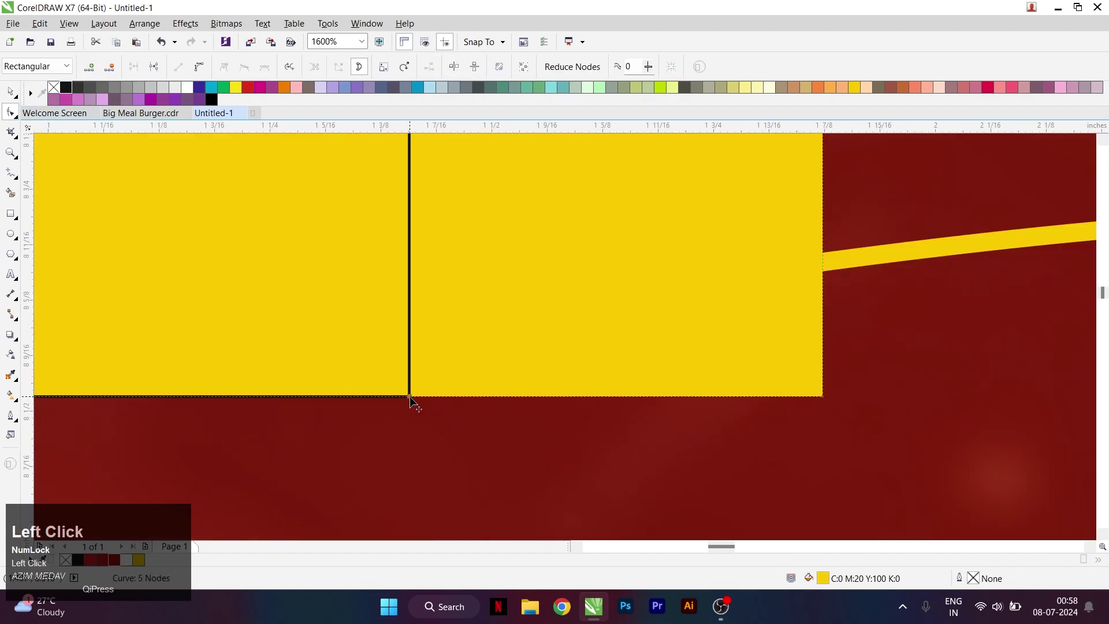
scroll(410, 396, down, 1)
drag(409, 396, 409, 275)
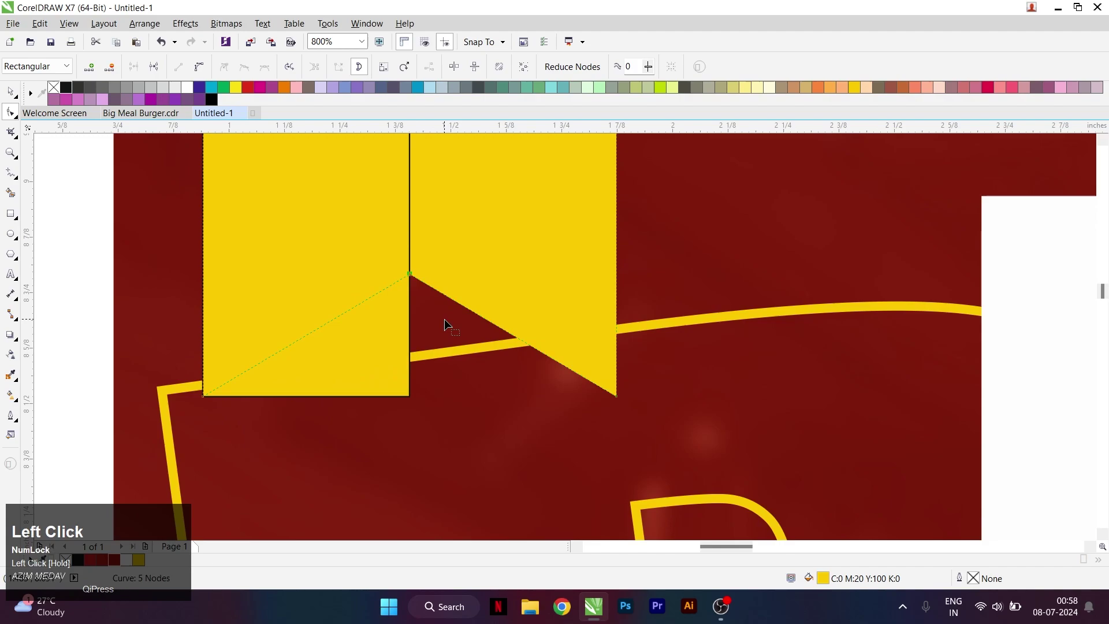
Step: Delete the half-width guide rectangle and shift the notched ribbon slightly right along the poster's upper edge
scroll(445, 319, down, 1)
key(space)
ctrl+click(401, 252)
key(Delete)
scroll(492, 330, down, 1)
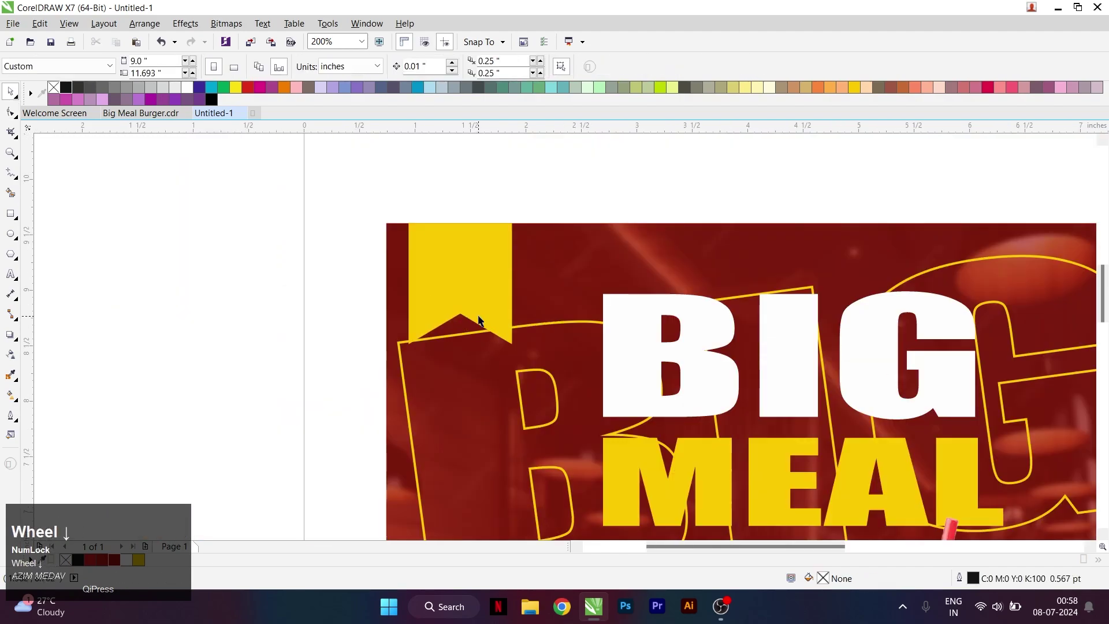
scroll(477, 321, down, 1)
scroll(477, 287, up, 1)
click(470, 313)
drag(470, 313, 488, 313)
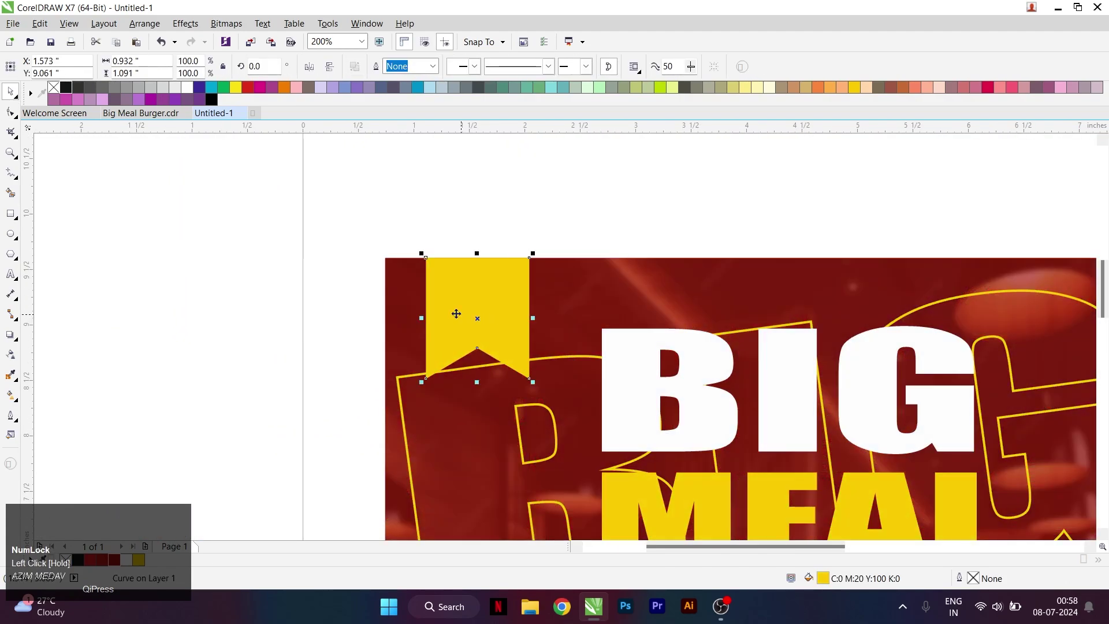
Step: Move the COLORPIX GRAPHICS logo over the yellow ribbon in the poster's upper-left corner
scroll(457, 314, down, 2)
scroll(615, 421, up, 1)
click(745, 399)
drag(745, 399, 250, 170)
scroll(367, 256, down, 1)
scroll(282, 165, up, 1)
scroll(381, 224, up, 1)
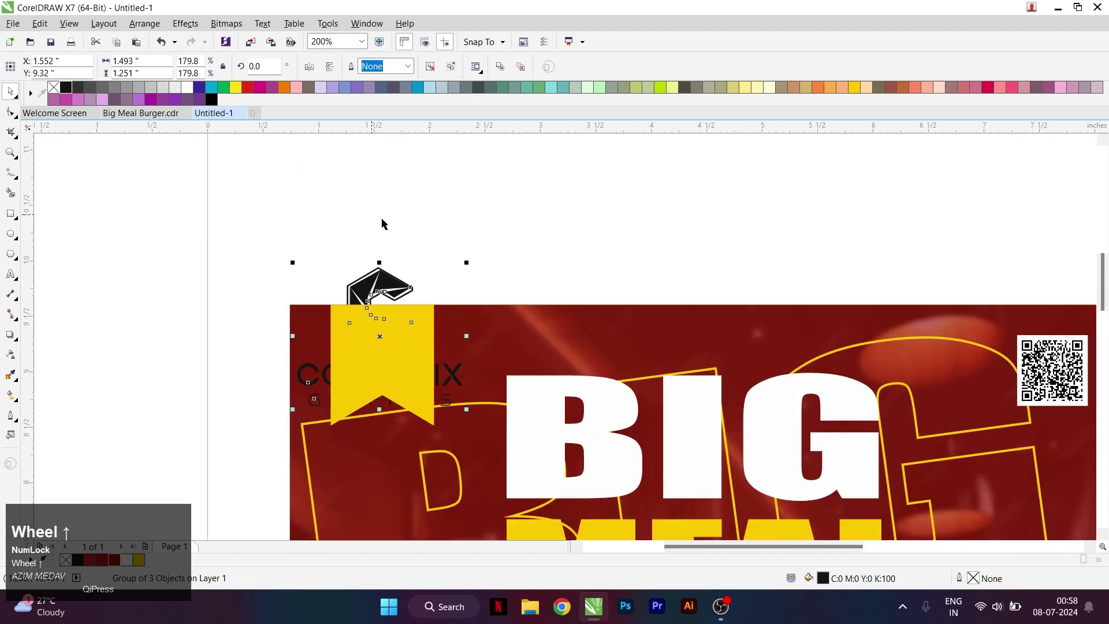
Step: Bring the logo in front of the ribbon, scaled to about 0.68 in wide and positioned inside it
drag(465, 264, 470, 298)
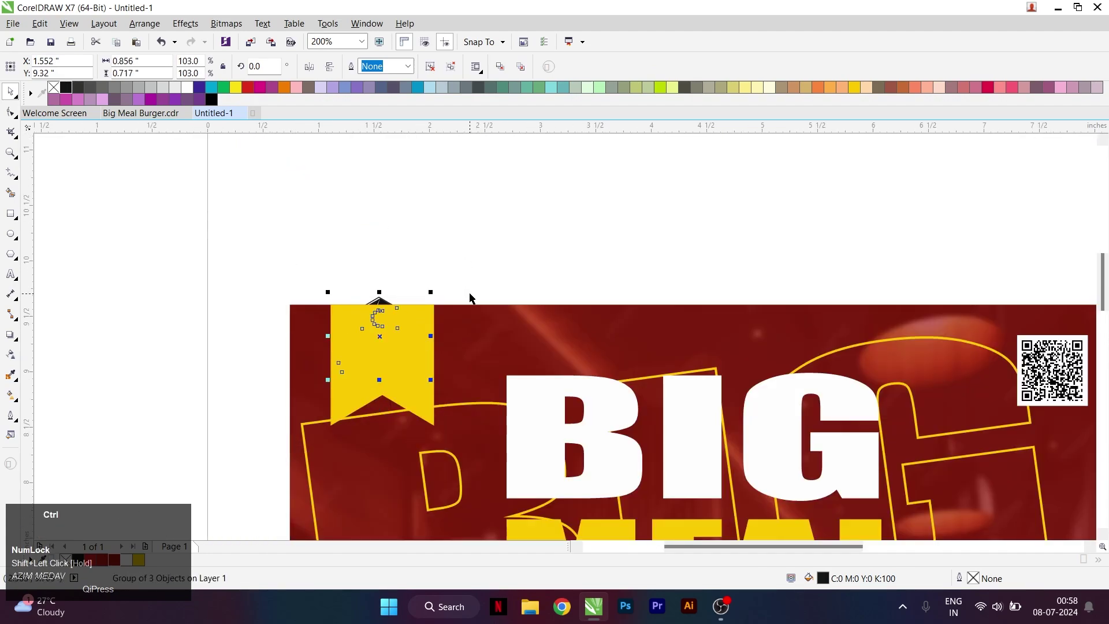
scroll(415, 327, up, 1)
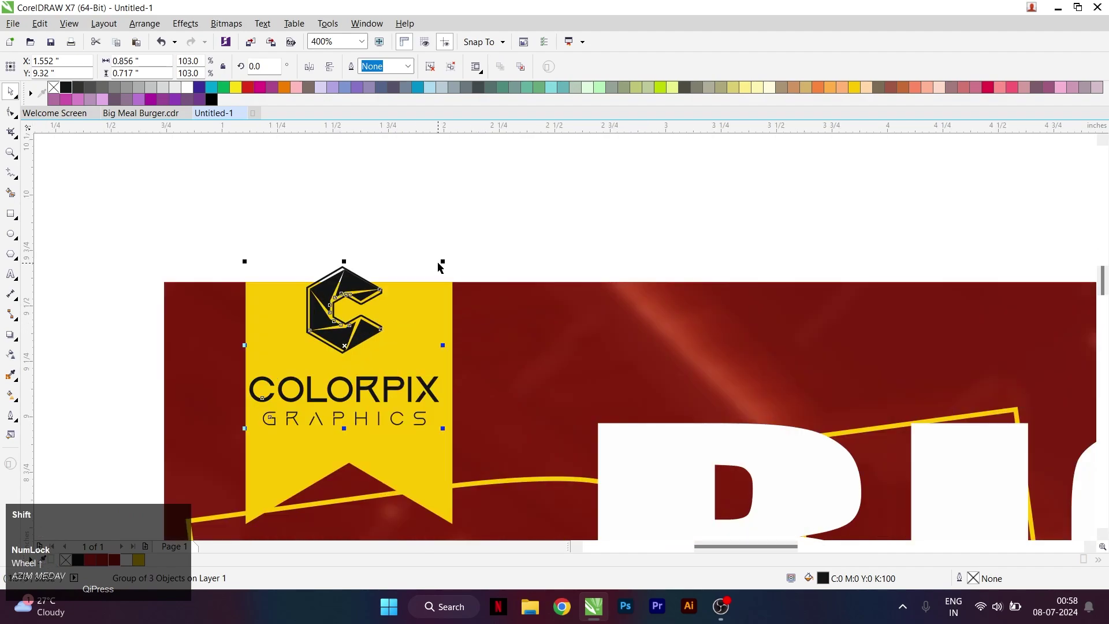
drag(443, 262, 443, 279)
drag(345, 344, 345, 371)
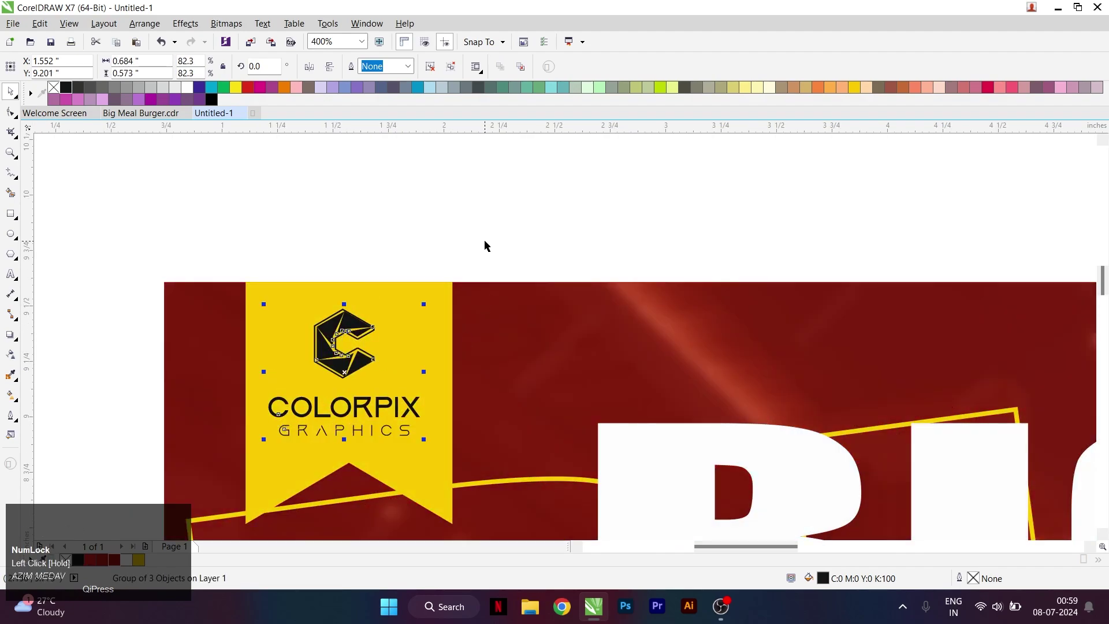
Step: Inside the poster's PowerClip, enlarge the outlined BIG MEAL text to about 7.96 in wide and shift it down
scroll(485, 245, down, 3)
scroll(619, 306, up, 1)
click(618, 306)
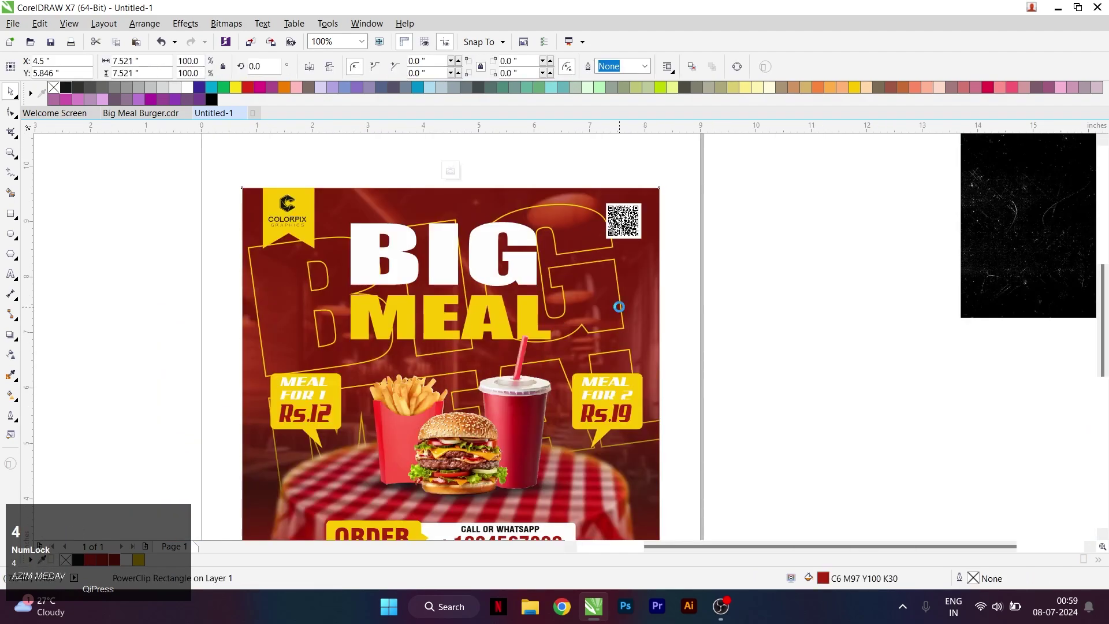
ctrl+click(618, 306)
click(581, 266)
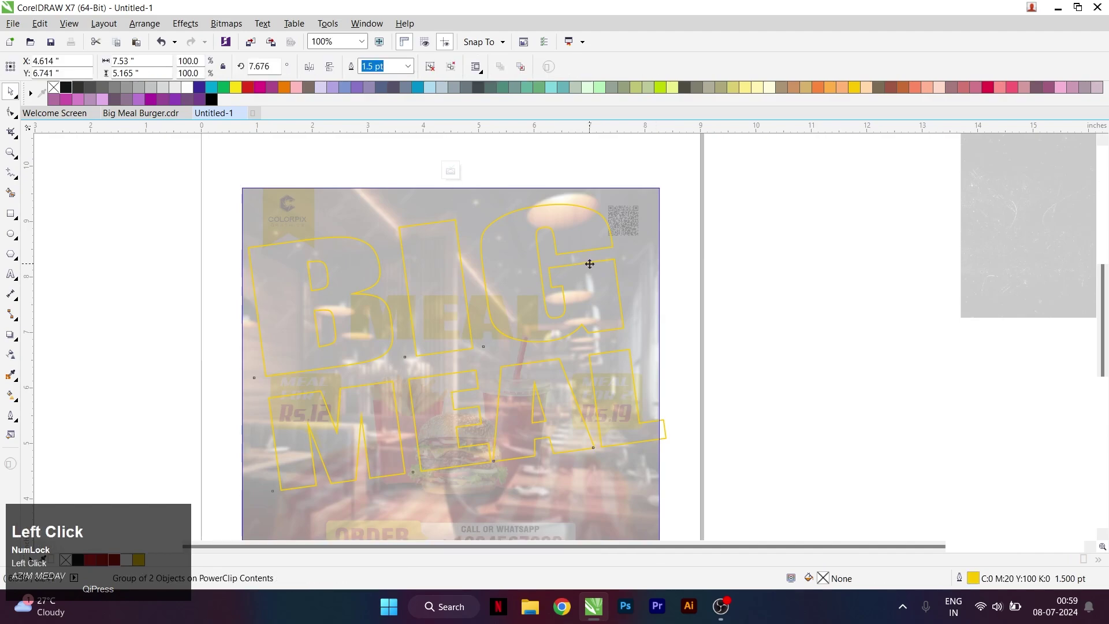
drag(589, 264, 589, 285)
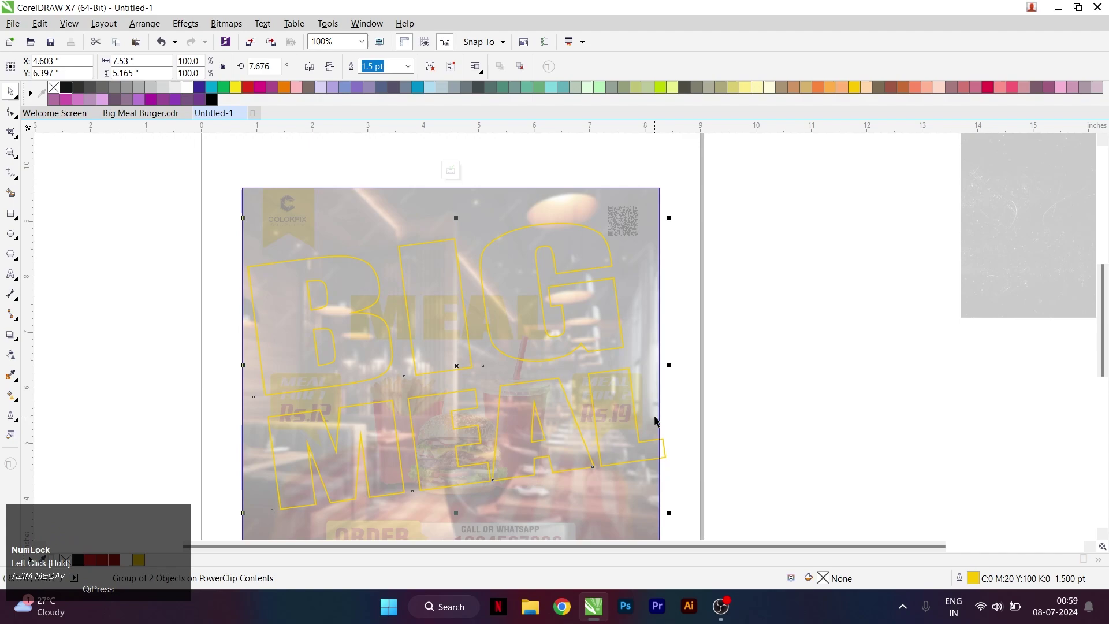
drag(670, 513, 680, 520)
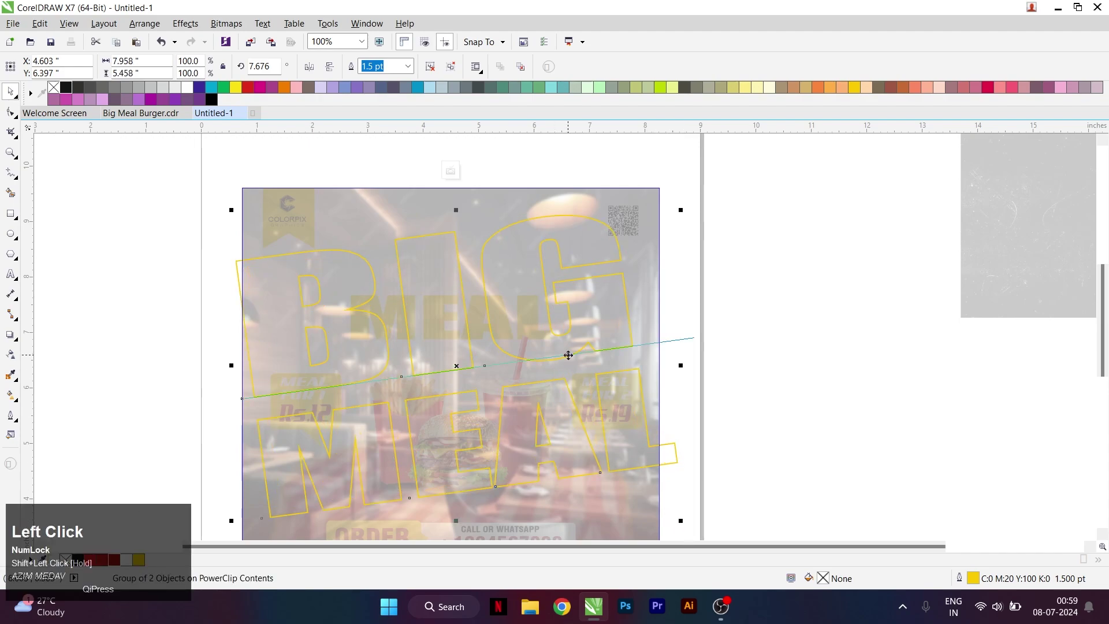
drag(569, 355, 571, 366)
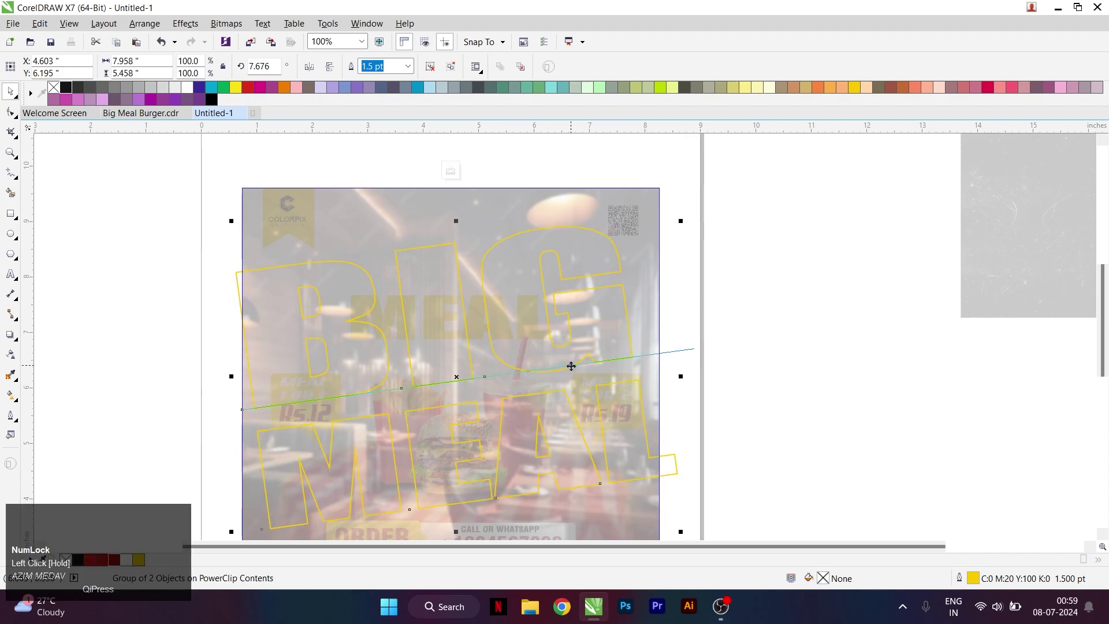
key(5)
Step: Place the black effect texture image inside the poster's PowerClip frame and open the frame's contents for editing
scroll(492, 324, down, 1)
click(726, 281)
scroll(537, 278, up, 1)
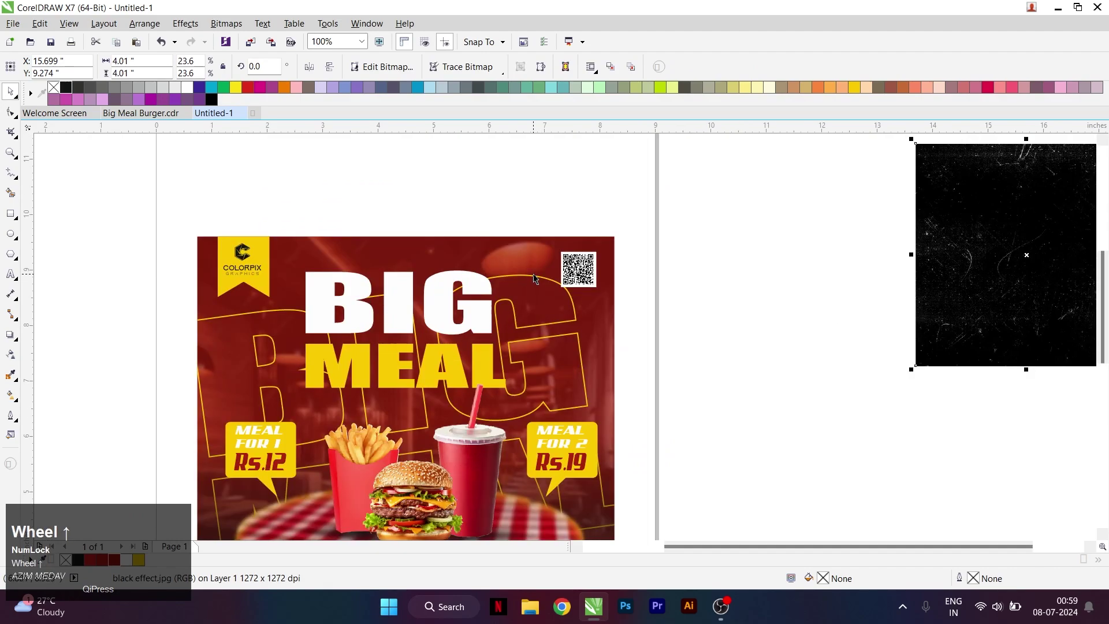
key(3)
click(507, 248)
ctrl+click(507, 247)
click(478, 247)
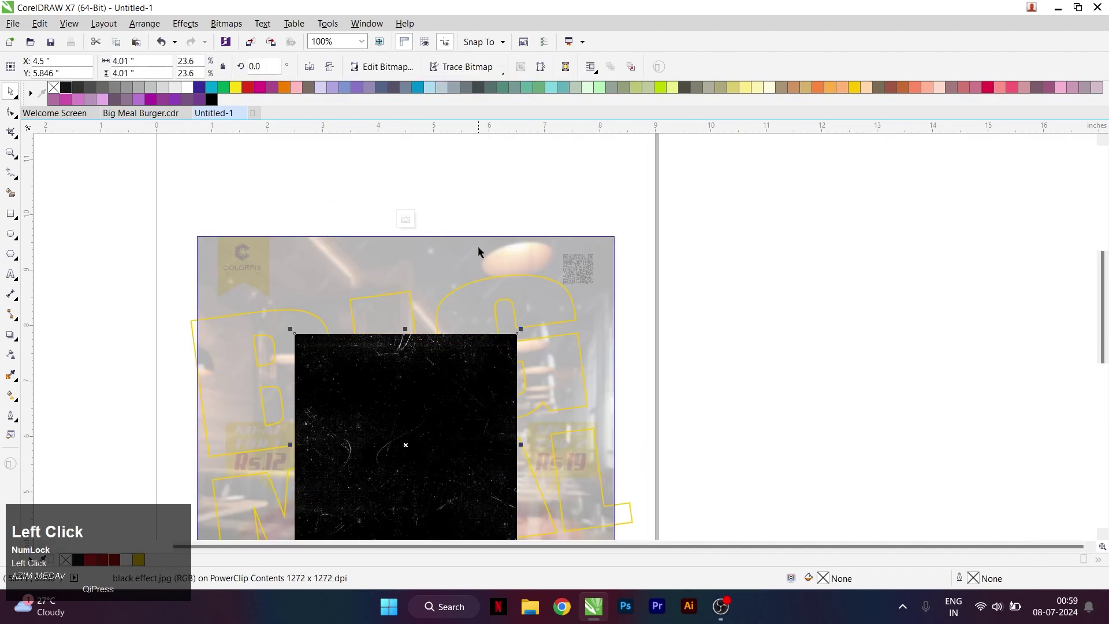
Step: Scale the black effect texture to about 7.52 in square so it covers the whole poster frame
scroll(512, 413, down, 1)
scroll(491, 396, up, 1)
drag(491, 396, 584, 489)
scroll(639, 441, down, 1)
scroll(524, 365, up, 1)
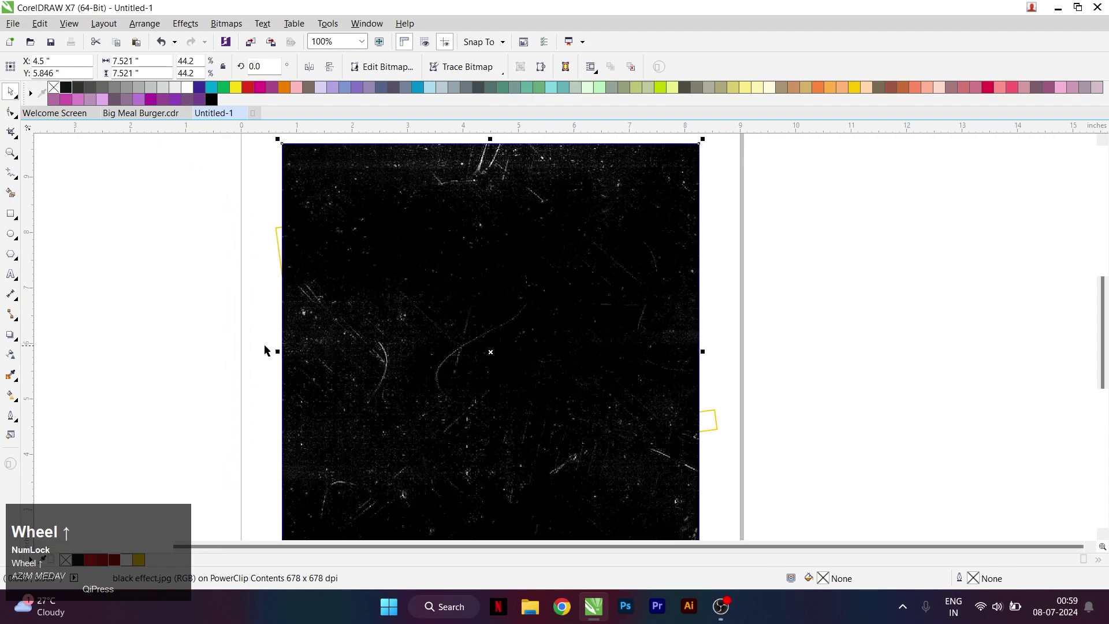
Step: Apply a uniform transparency of 30 to the black effect texture and set its merge mode to Screen
click(13, 356)
click(30, 68)
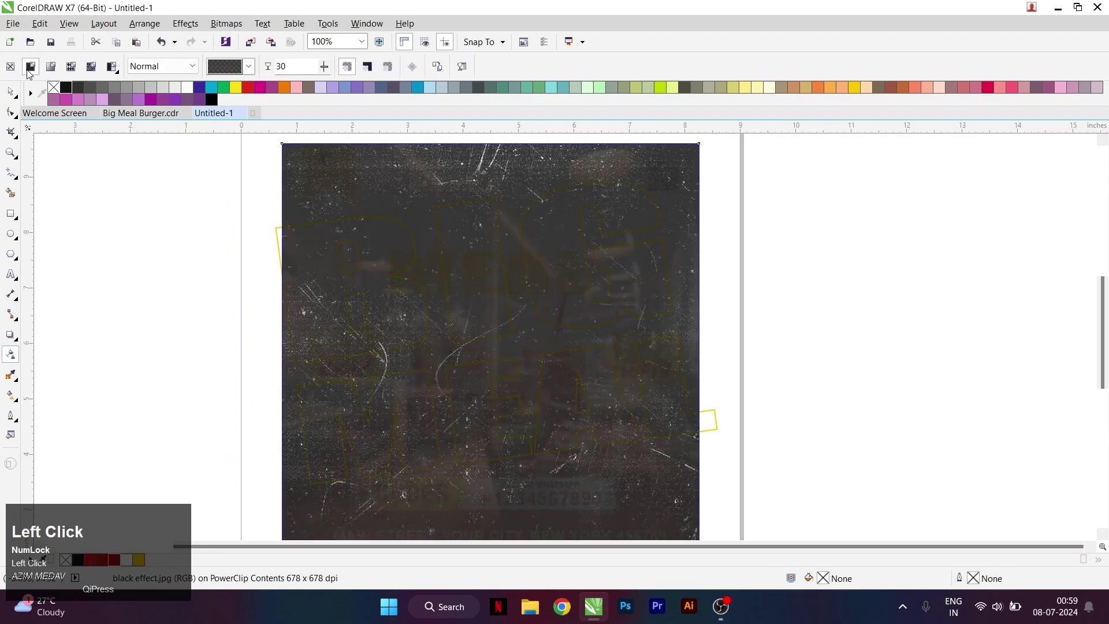
click(184, 67)
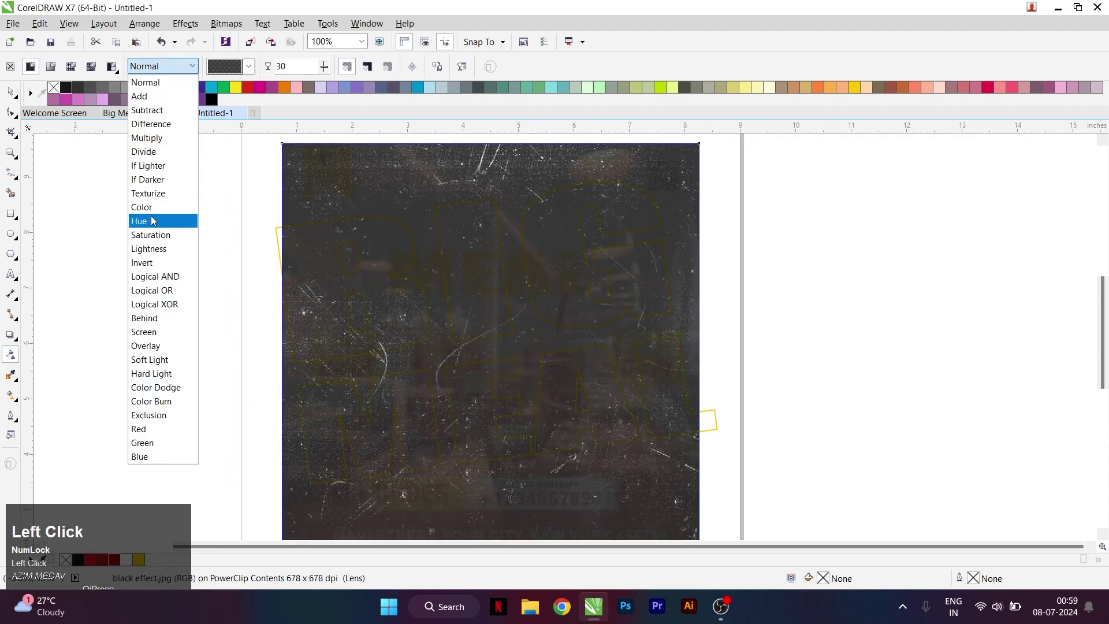
click(144, 333)
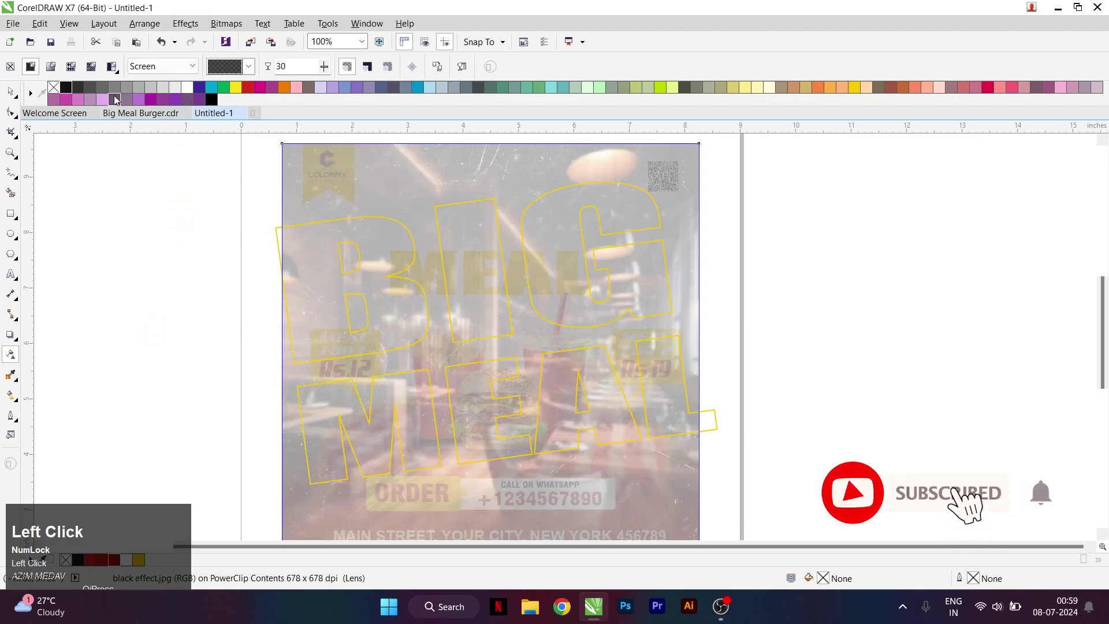
click(13, 92)
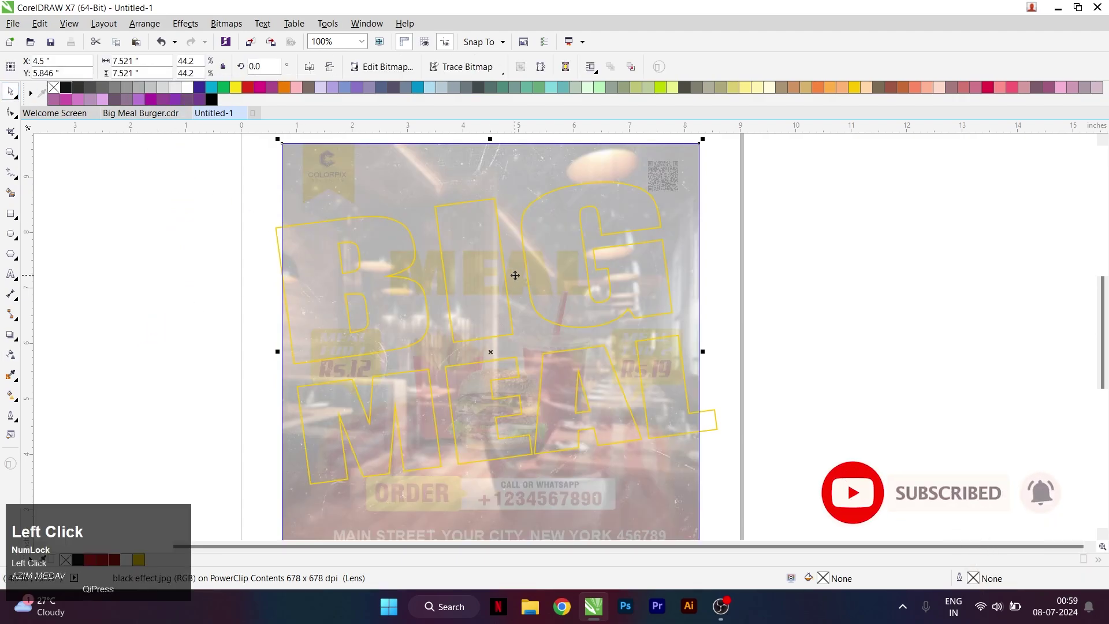
Step: Finish editing the poster's PowerClip contents and inspect the whole completed poster up close
key(5)
scroll(522, 251, down, 1)
click(523, 289)
click(523, 292)
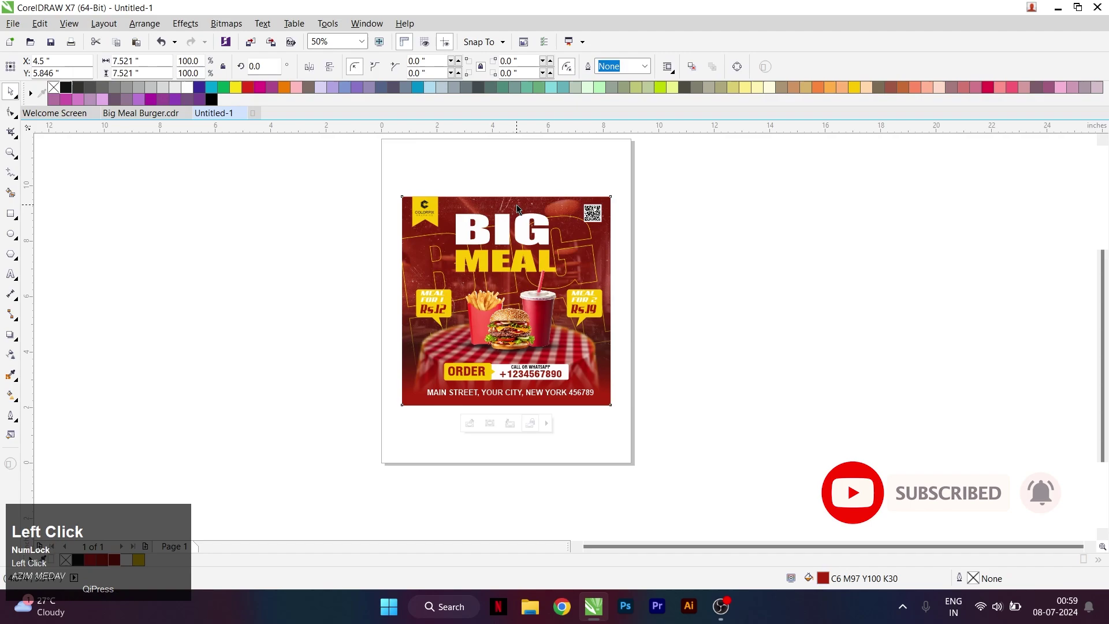
click(10, 153)
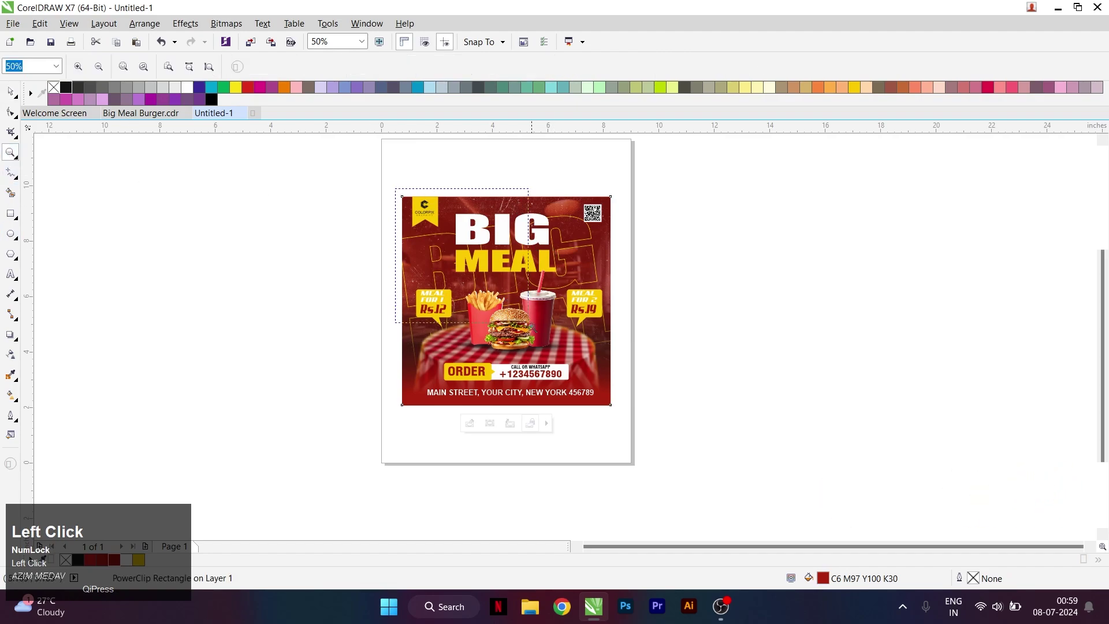
drag(530, 325, 619, 412)
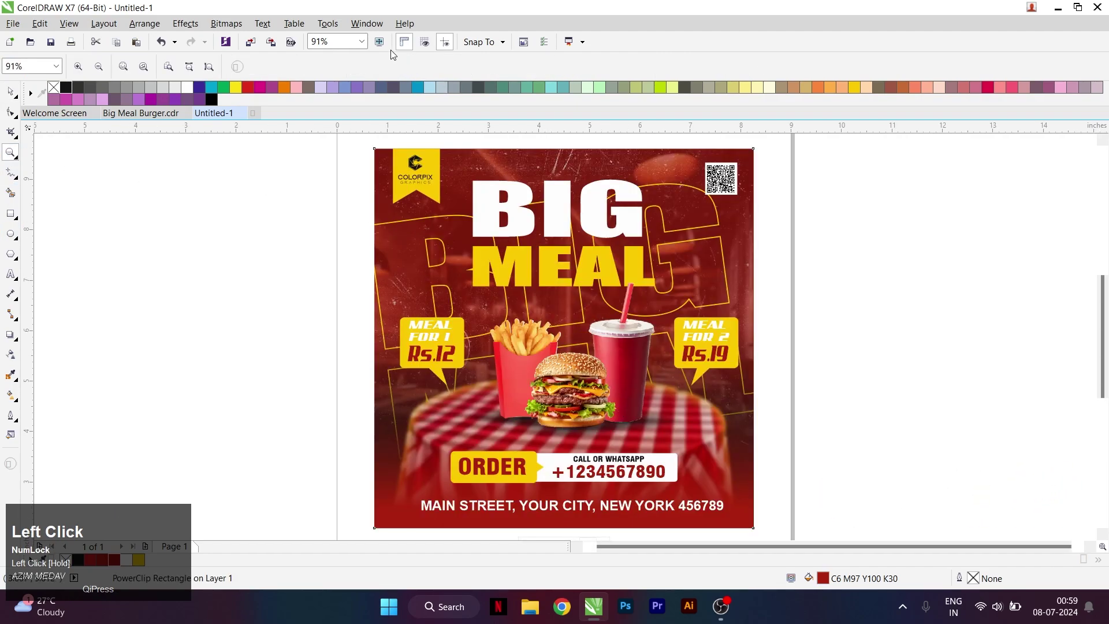
key(space)
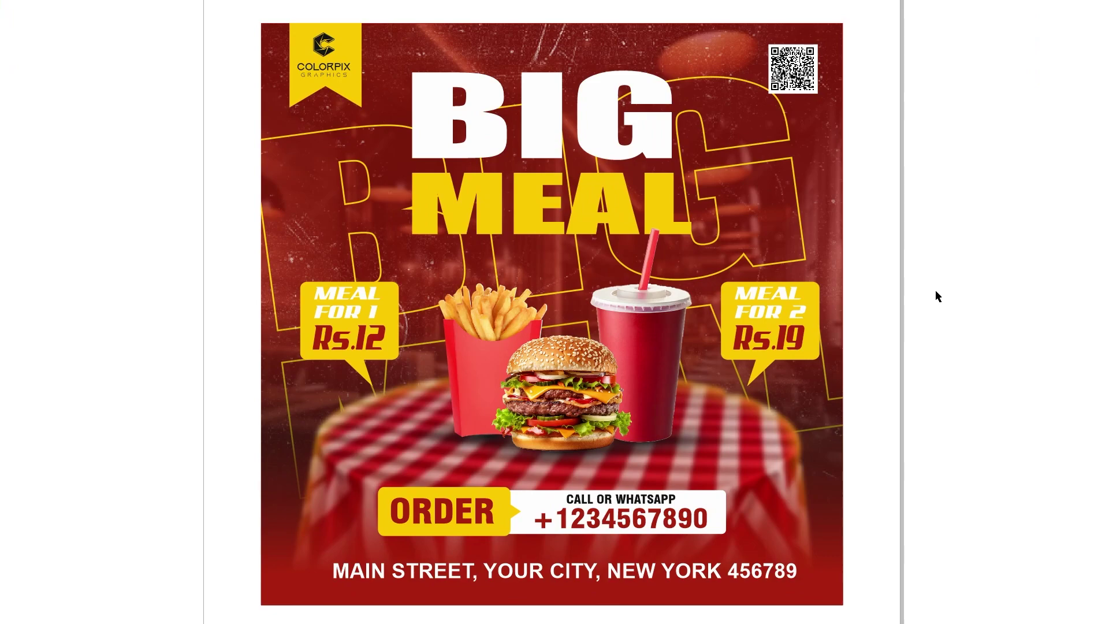